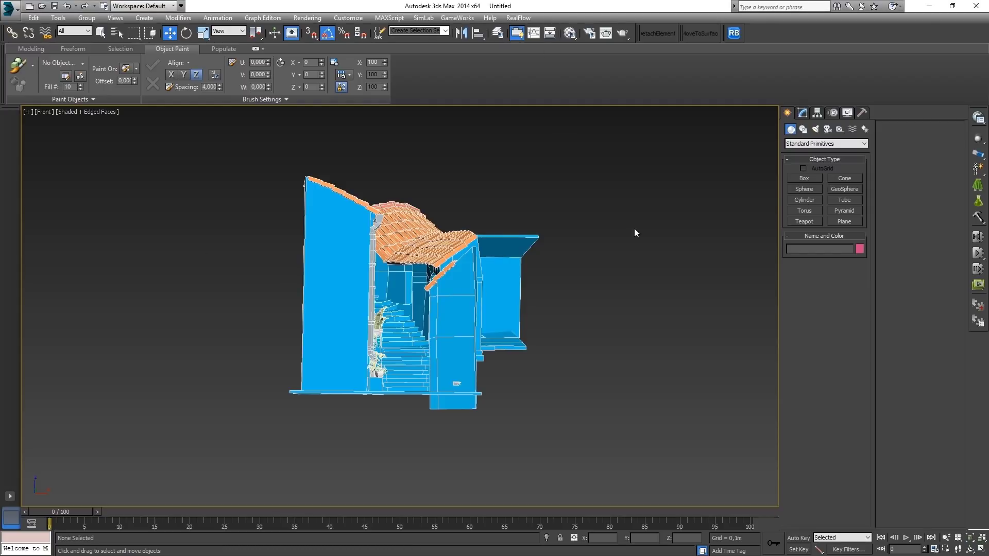
Assign the 03 - Default material to every object in the street scene
{"action": "key", "text": "m"}
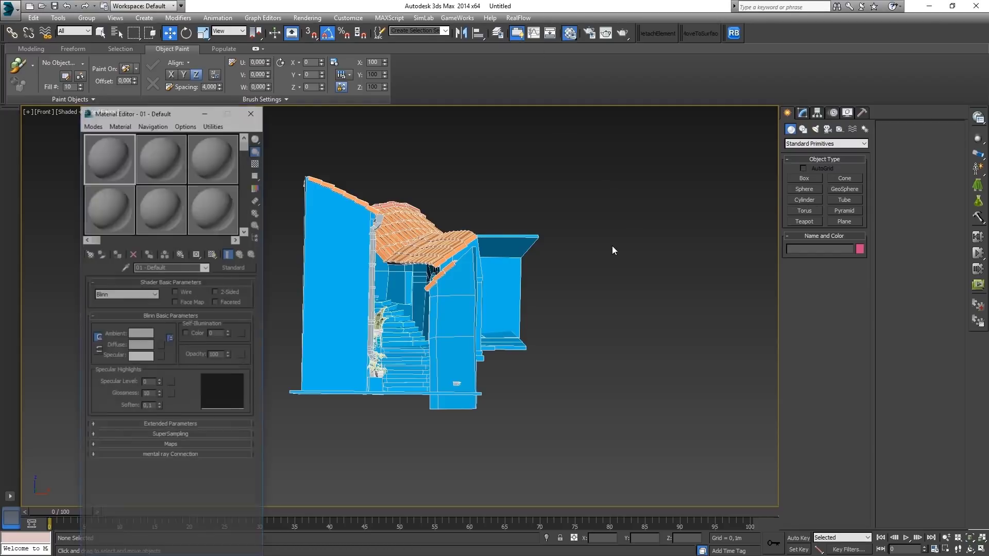
{"action": "left_click", "coordinate": [215, 157]}
{"action": "left_click_drag", "start_coordinate": [154, 110], "coordinate": [120, 102]}
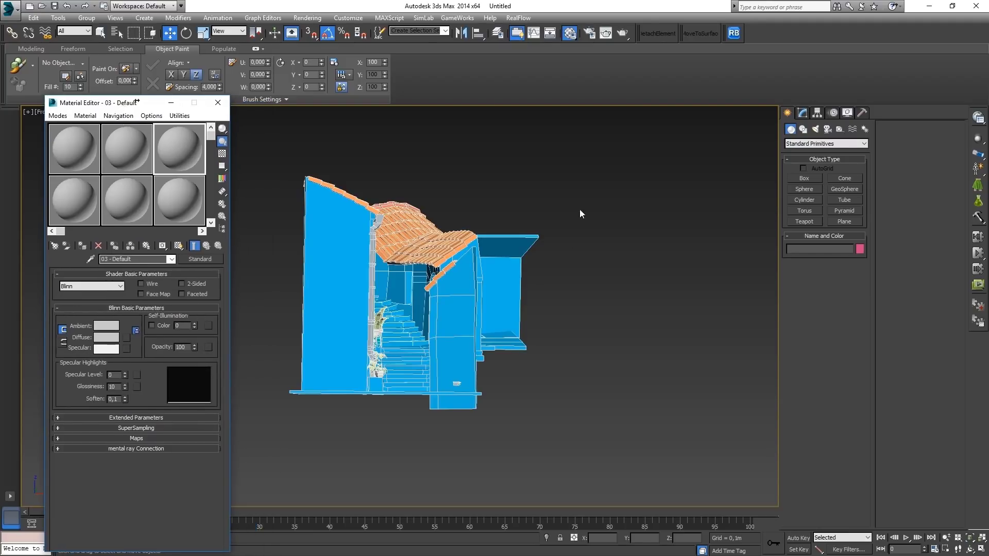
{"action": "left_click_drag", "start_coordinate": [587, 164], "coordinate": [268, 459]}
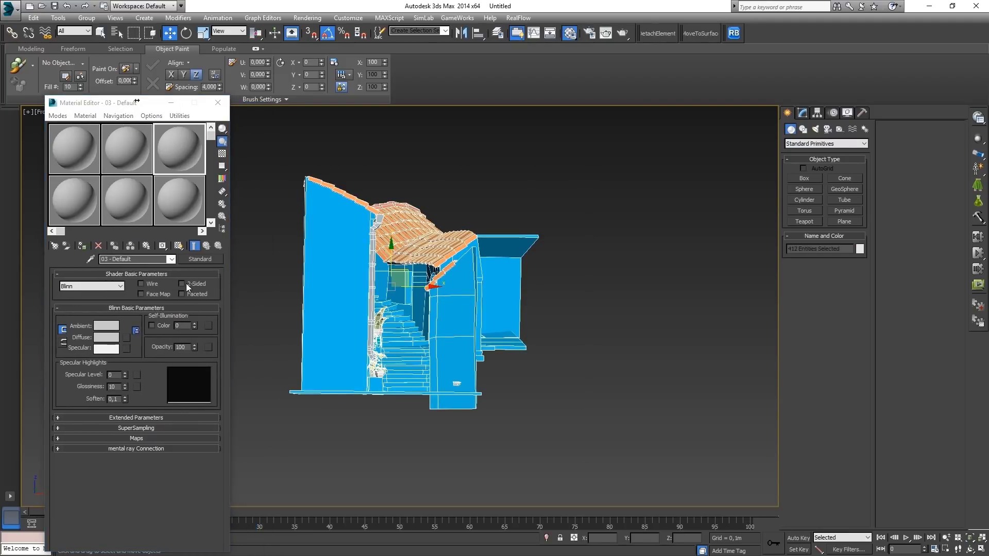
{"action": "left_click", "coordinate": [81, 247]}
Select one editable poly mesh and attach all the other meshes in the scene to it
{"action": "left_click", "coordinate": [598, 413]}
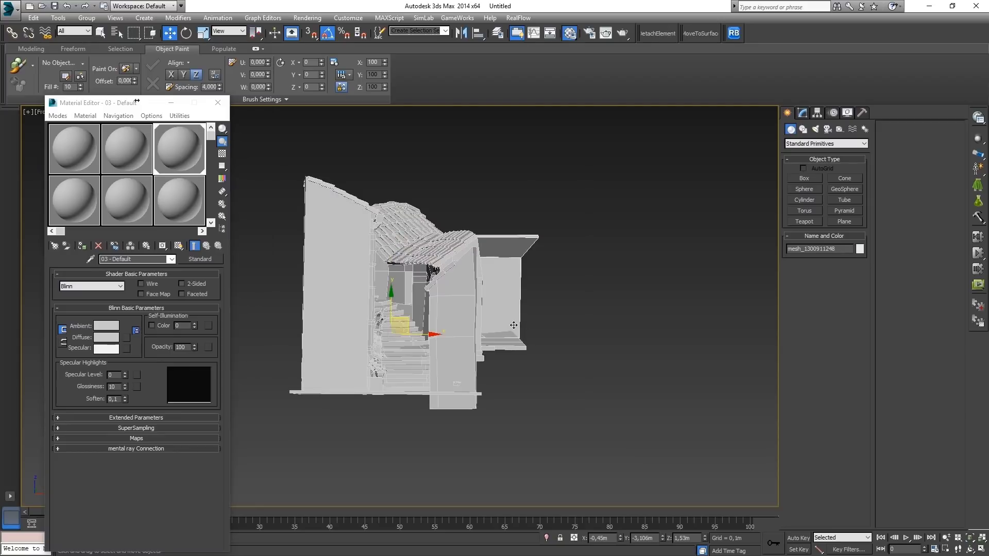
{"action": "middle_click_drag", "start_coordinate": [566, 427], "coordinate": [573, 425]}
{"action": "left_click", "coordinate": [803, 114]}
{"action": "middle_click_drag", "start_coordinate": [648, 283], "coordinate": [611, 339], "text": "alt"}
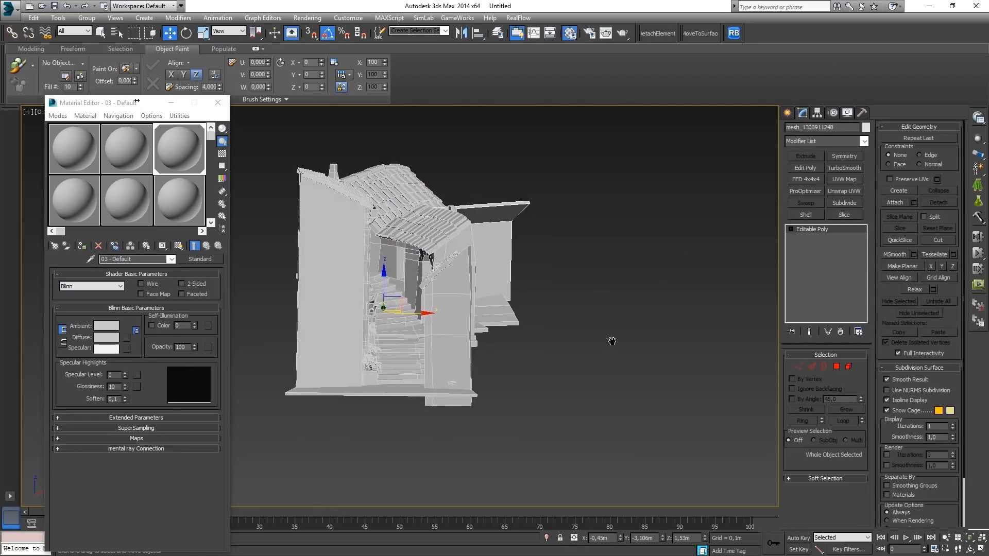
{"action": "left_click", "coordinate": [914, 204]}
{"action": "left_click", "coordinate": [215, 298]}
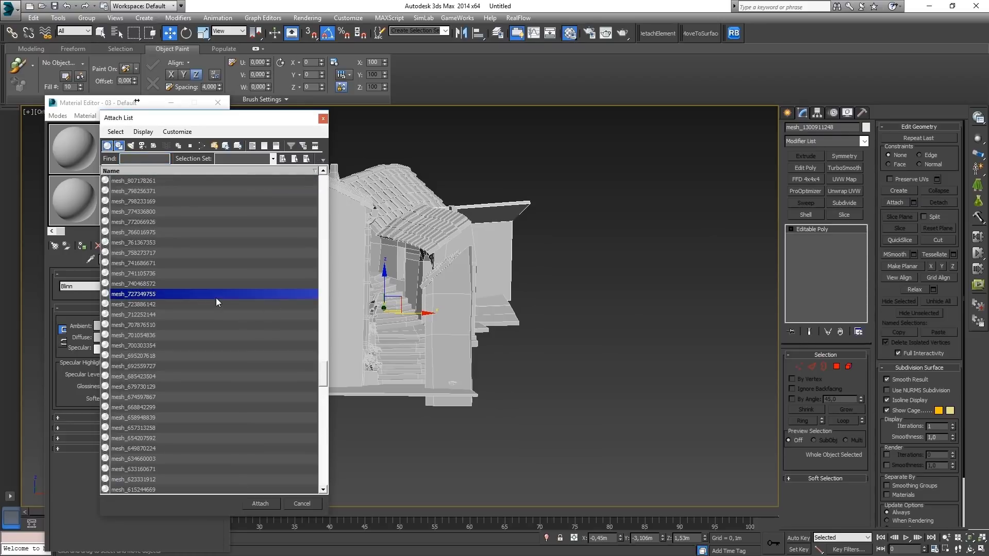
{"action": "key", "text": "ctrl+a"}
{"action": "left_click", "coordinate": [256, 503]}
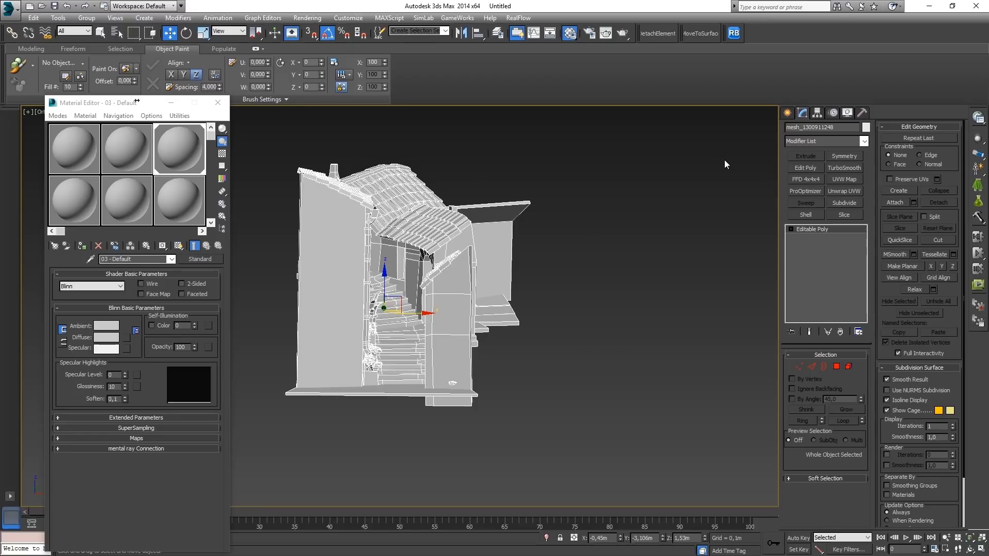
Apply an Unwrap UVW modifier to the combined mesh and select all of its polygons
{"action": "left_click", "coordinate": [551, 364]}
{"action": "left_click", "coordinate": [445, 360]}
{"action": "middle_click_drag", "start_coordinate": [445, 359], "coordinate": [495, 341], "text": "alt"}
{"action": "scroll", "coordinate": [436, 327], "scroll_direction": "up", "scroll_amount": 2}
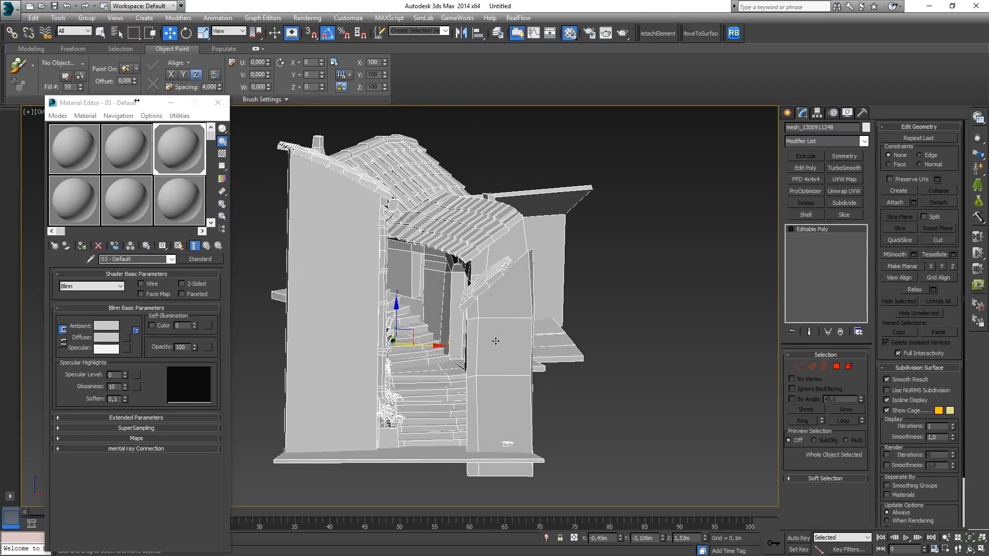
{"action": "left_click", "coordinate": [850, 196]}
{"action": "left_click", "coordinate": [825, 370]}
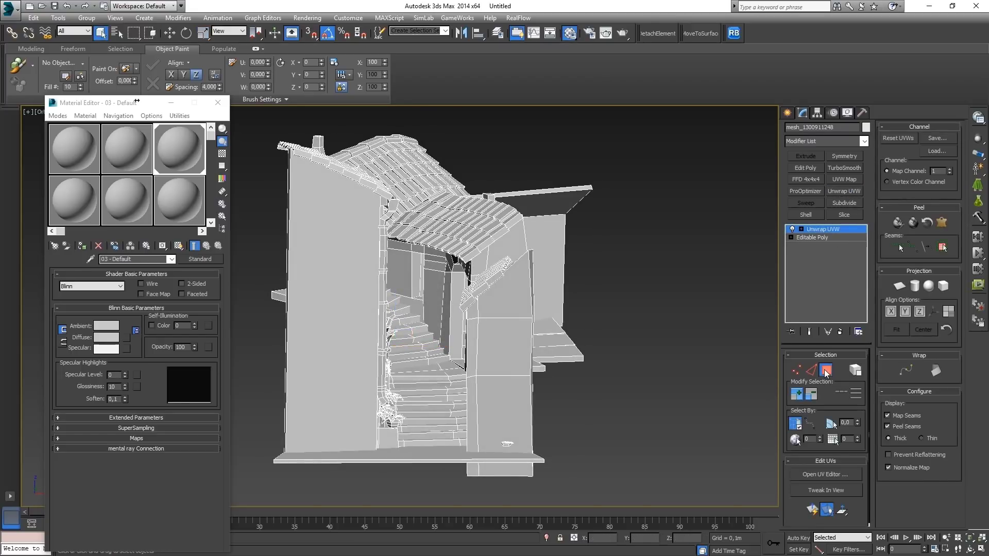
{"action": "key", "text": "ctrl+a"}
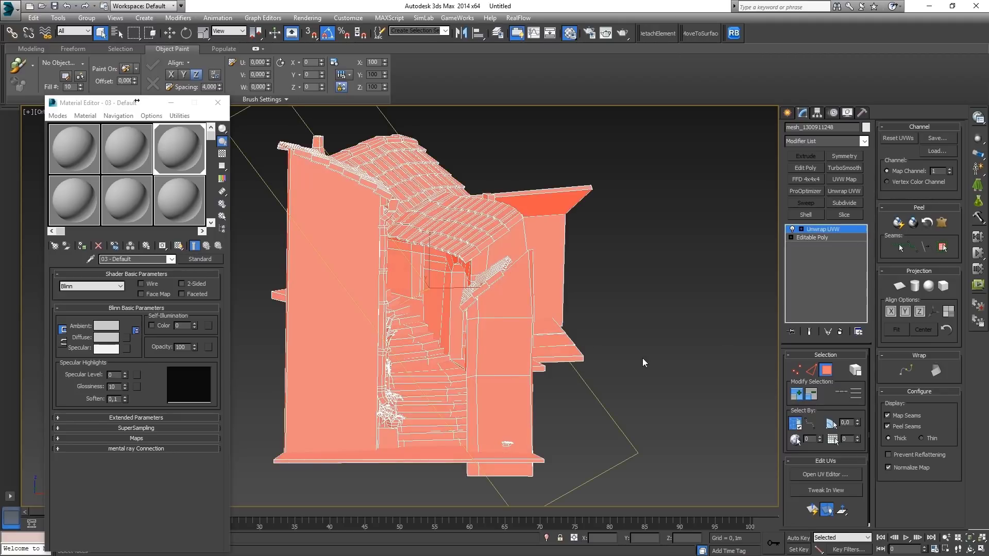
{"action": "middle_click_drag", "start_coordinate": [643, 362], "coordinate": [625, 357]}
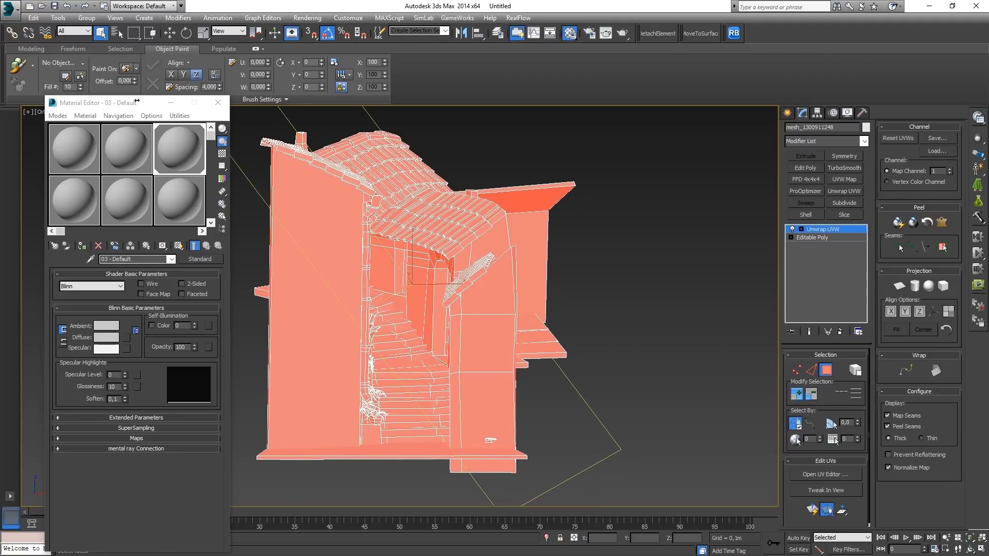
Unwrap all the selected polygons in the UV editor with Flatten Mapping at a 45-degree polygon angle
{"action": "left_click", "coordinate": [824, 474]}
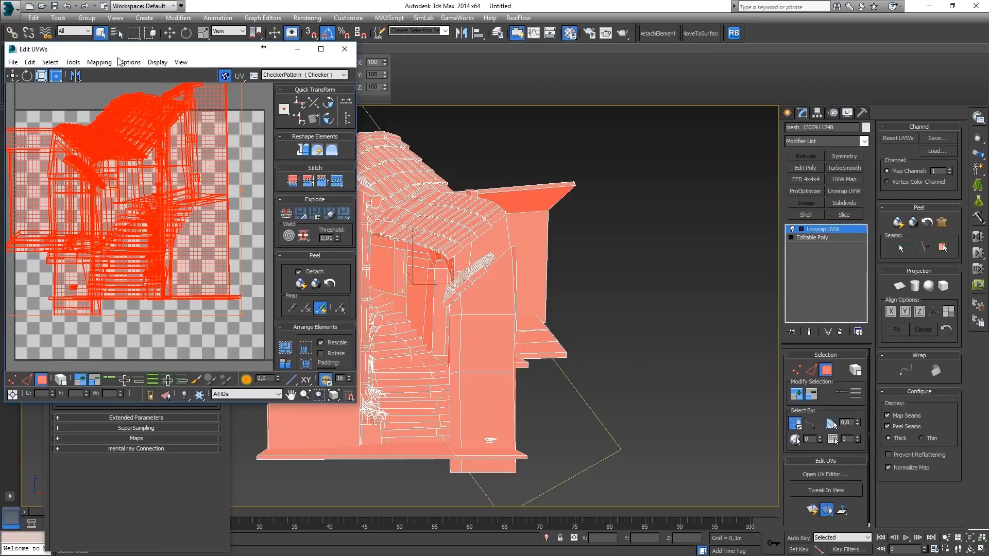
{"action": "left_click", "coordinate": [98, 62]}
{"action": "left_click", "coordinate": [90, 75]}
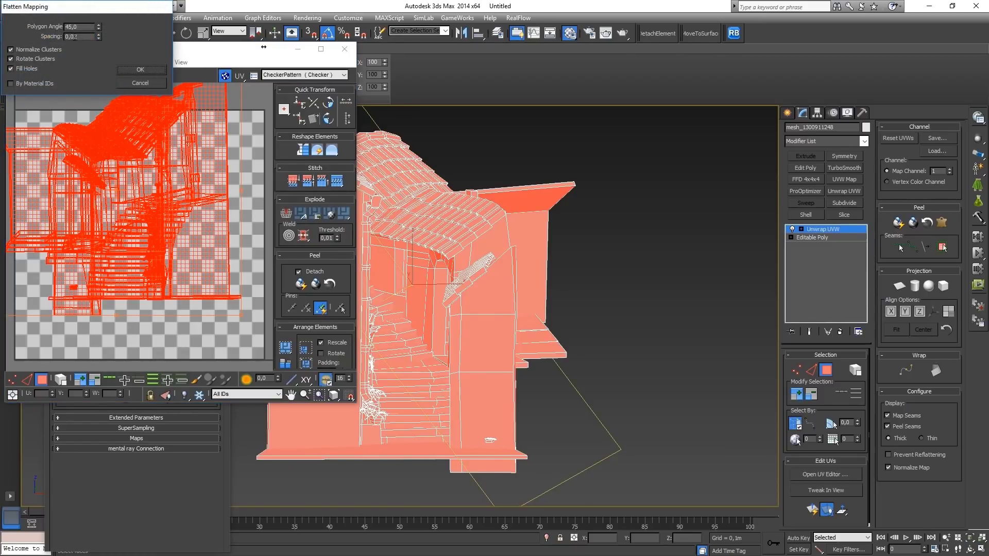
{"action": "type", "text": "0"}
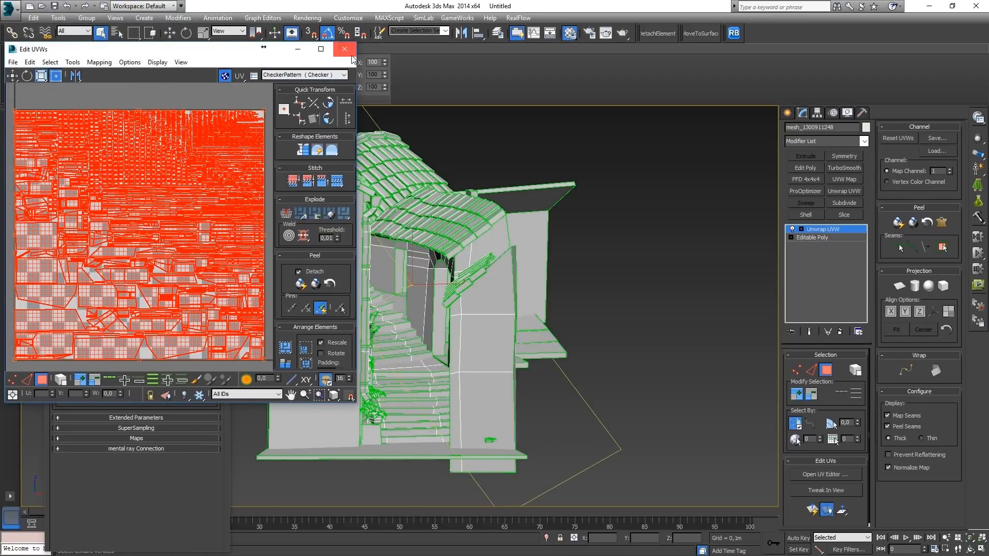
Select the underside of the ground slab and the rear wall faces of the building beside the lower stairs
{"action": "mouse_move", "coordinate": [207, 57]}
{"action": "left_mouse_down"}
{"action": "mouse_move", "coordinate": [228, 63]}
{"action": "mouse_move", "coordinate": [129, 27]}
{"action": "left_mouse_up"}
{"action": "mouse_move", "coordinate": [412, 309]}
{"action": "middle_mouse_down", "text": "alt"}
{"action": "mouse_move", "coordinate": [535, 291]}
{"action": "mouse_move", "coordinate": [495, 276]}
{"action": "mouse_move", "coordinate": [467, 282]}
{"action": "mouse_move", "coordinate": [456, 316]}
{"action": "mouse_move", "coordinate": [484, 329]}
{"action": "mouse_move", "coordinate": [370, 336]}
{"action": "mouse_move", "coordinate": [583, 348]}
{"action": "mouse_move", "coordinate": [531, 359]}
{"action": "middle_mouse_up", "text": "alt"}
{"action": "left_click", "coordinate": [439, 285]}
{"action": "scroll", "coordinate": [497, 249], "scroll_direction": "up", "scroll_amount": 2}
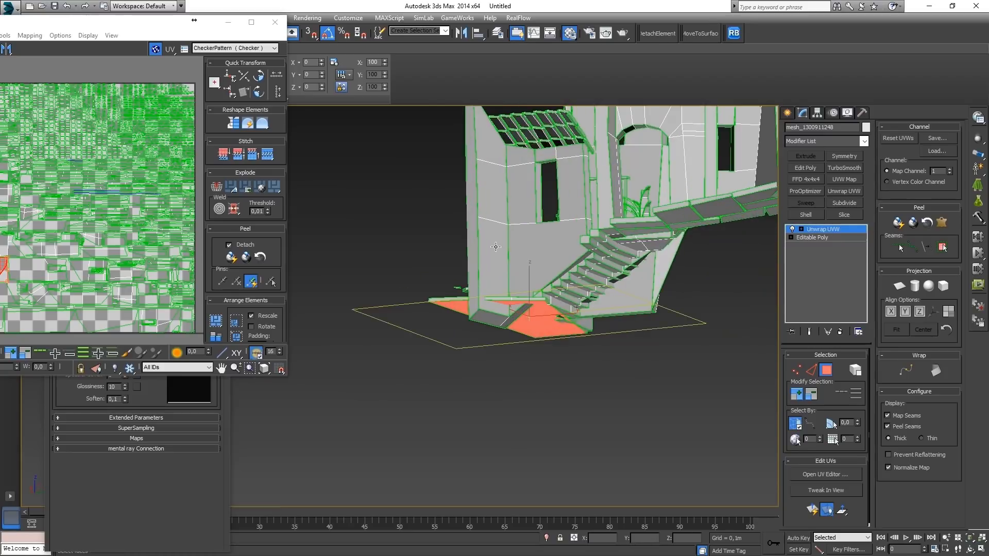
{"action": "left_click", "coordinate": [495, 250], "text": "ctrl"}
{"action": "left_click", "coordinate": [535, 250], "text": "ctrl"}
{"action": "left_click", "coordinate": [496, 213], "text": "ctrl"}
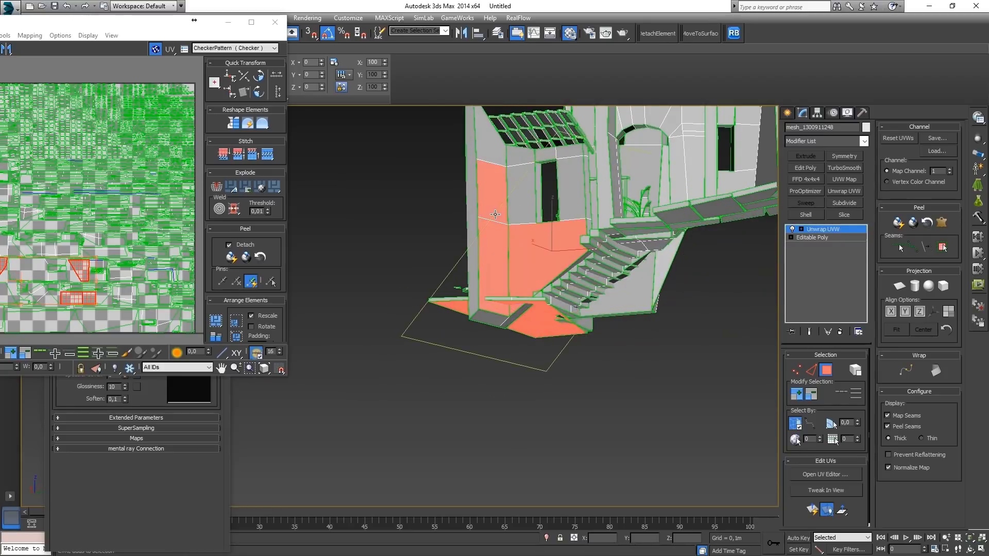
{"action": "middle_click_drag", "start_coordinate": [505, 230], "coordinate": [427, 278]}
{"action": "left_click", "coordinate": [490, 191], "text": "ctrl"}
{"action": "left_click", "coordinate": [427, 278], "text": "ctrl"}
{"action": "left_click", "coordinate": [427, 211], "text": "ctrl"}
Add the hidden underside faces of the blocks behind the staircase to the polygon selection
{"action": "middle_click_drag", "start_coordinate": [428, 232], "coordinate": [499, 252], "text": "alt"}
{"action": "middle_click_drag", "start_coordinate": [643, 247], "coordinate": [548, 252]}
{"action": "left_click", "coordinate": [613, 237], "text": "ctrl"}
{"action": "left_click", "coordinate": [610, 235], "text": "alt"}
{"action": "middle_click_drag", "start_coordinate": [610, 234], "coordinate": [444, 239], "text": "alt"}
{"action": "left_click", "coordinate": [386, 237], "text": "ctrl"}
{"action": "left_click", "coordinate": [370, 217], "text": "ctrl"}
{"action": "left_click", "coordinate": [380, 180], "text": "ctrl"}
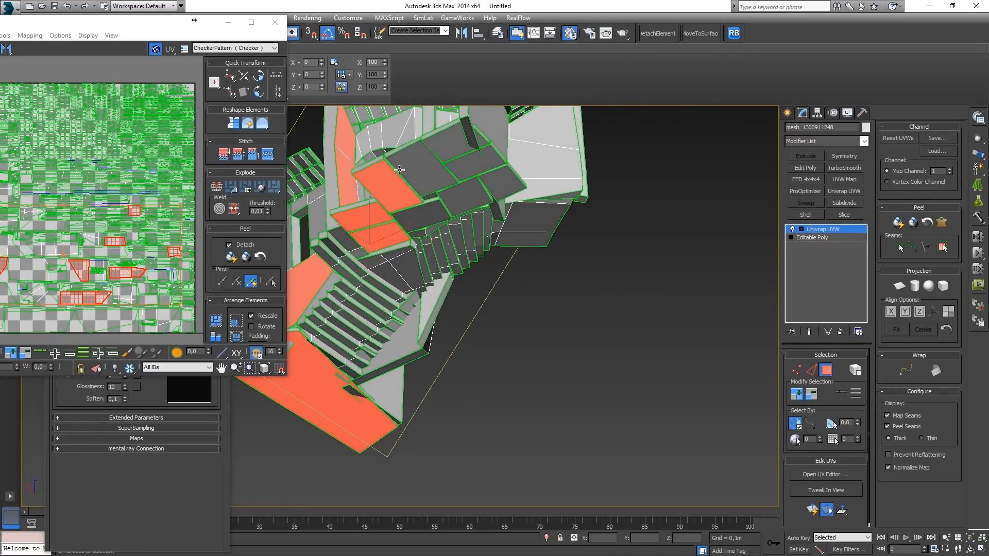
{"action": "left_click", "coordinate": [422, 166], "text": "ctrl"}
{"action": "left_click", "coordinate": [466, 172], "text": "ctrl"}
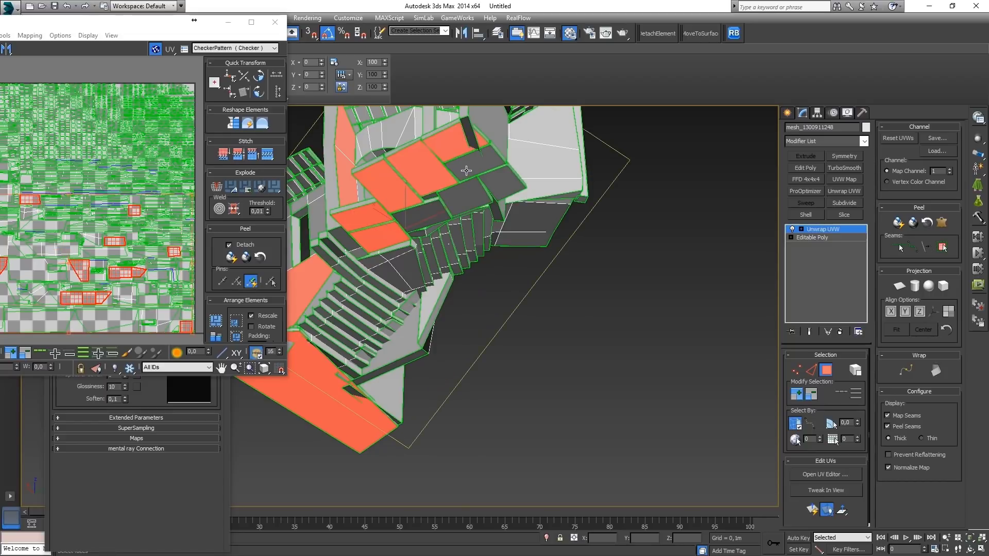
{"action": "left_click", "coordinate": [466, 171], "text": "ctrl"}
{"action": "left_click", "coordinate": [487, 179], "text": "ctrl"}
{"action": "left_click", "coordinate": [457, 194], "text": "ctrl"}
{"action": "left_click", "coordinate": [419, 215], "text": "ctrl"}
Add the remaining large rear wall faces of the buildings to the polygon selection
{"action": "middle_click_drag", "start_coordinate": [419, 215], "coordinate": [501, 333], "text": "alt"}
{"action": "scroll", "coordinate": [487, 291], "scroll_direction": "down", "scroll_amount": 4}
{"action": "middle_click_drag", "start_coordinate": [439, 270], "coordinate": [484, 285], "text": "alt"}
{"action": "left_click", "coordinate": [484, 285], "text": "ctrl"}
{"action": "left_click", "coordinate": [438, 243], "text": "ctrl"}
{"action": "middle_click_drag", "start_coordinate": [577, 273], "coordinate": [518, 268], "text": "alt"}
{"action": "left_click", "coordinate": [485, 257], "text": "ctrl"}
{"action": "left_click", "coordinate": [484, 282], "text": "ctrl"}
{"action": "left_click", "coordinate": [484, 297], "text": "ctrl"}
{"action": "middle_click_drag", "start_coordinate": [484, 296], "coordinate": [514, 297], "text": "alt"}
{"action": "left_click", "coordinate": [507, 296], "text": "ctrl"}
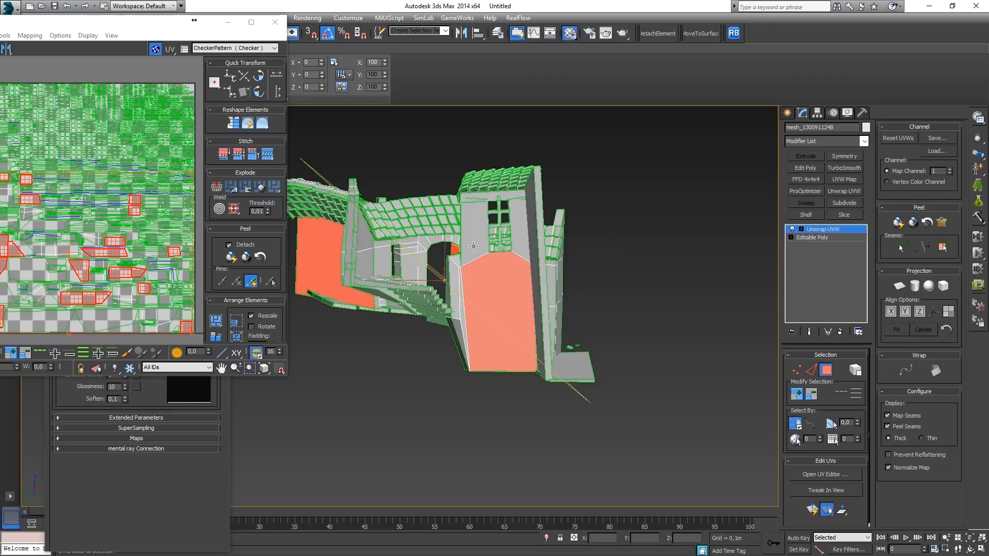
{"action": "middle_click_drag", "start_coordinate": [474, 246], "coordinate": [330, 202], "text": "alt"}
{"action": "left_click", "coordinate": [538, 254], "text": "ctrl"}
Move the UV clusters of the selected hidden faces out of the UV square into the empty space above it
{"action": "left_click_drag", "start_coordinate": [101, 25], "coordinate": [308, 139]}
{"action": "scroll", "coordinate": [331, 321], "scroll_direction": "down", "scroll_amount": 3}
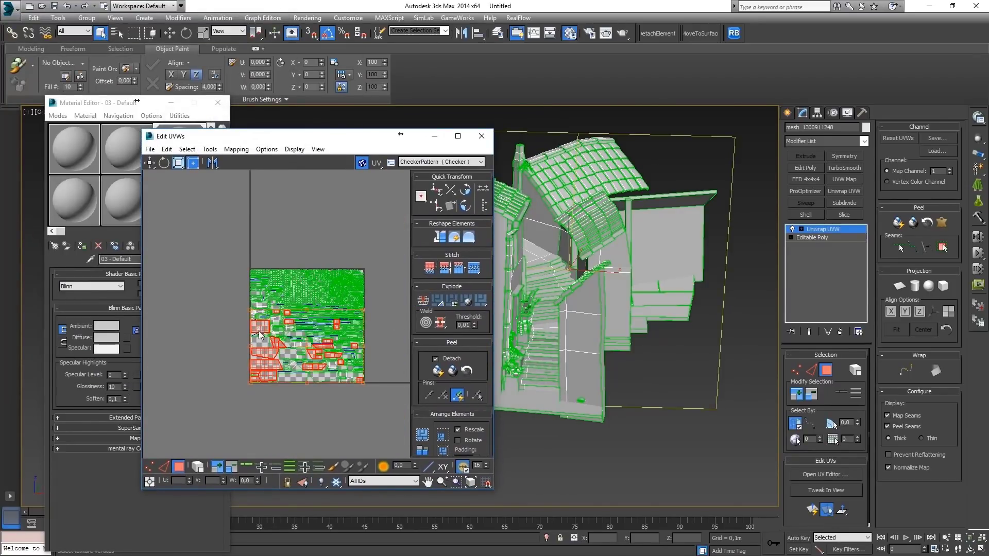
{"action": "left_click_drag", "start_coordinate": [261, 335], "coordinate": [263, 198]}
{"action": "scroll", "coordinate": [308, 344], "scroll_direction": "down", "scroll_amount": 2}
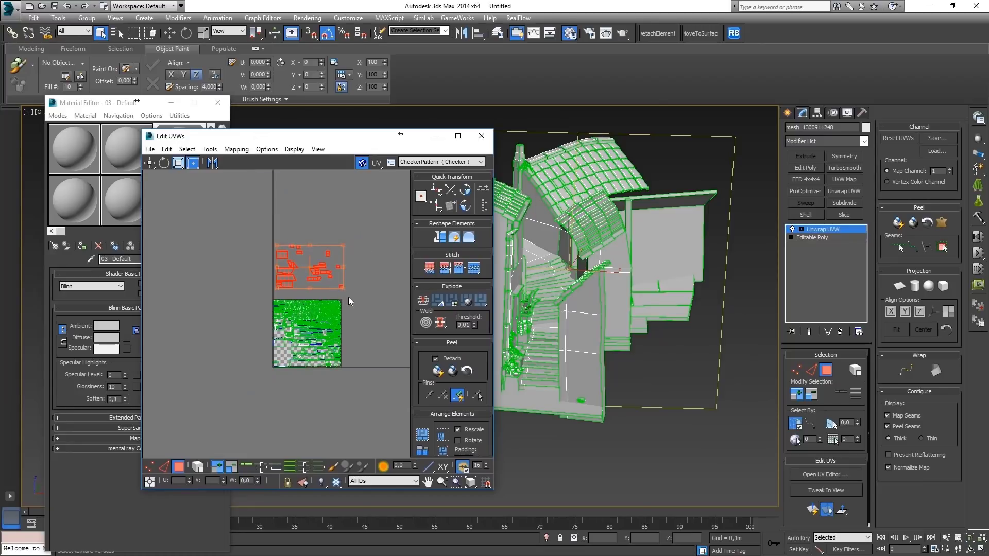
Select the clusters remaining in the UV square and repack them with Flatten Mapping
{"action": "left_click_drag", "start_coordinate": [218, 381], "coordinate": [218, 382]}
{"action": "left_click", "coordinate": [237, 149]}
{"action": "left_click", "coordinate": [221, 161]}
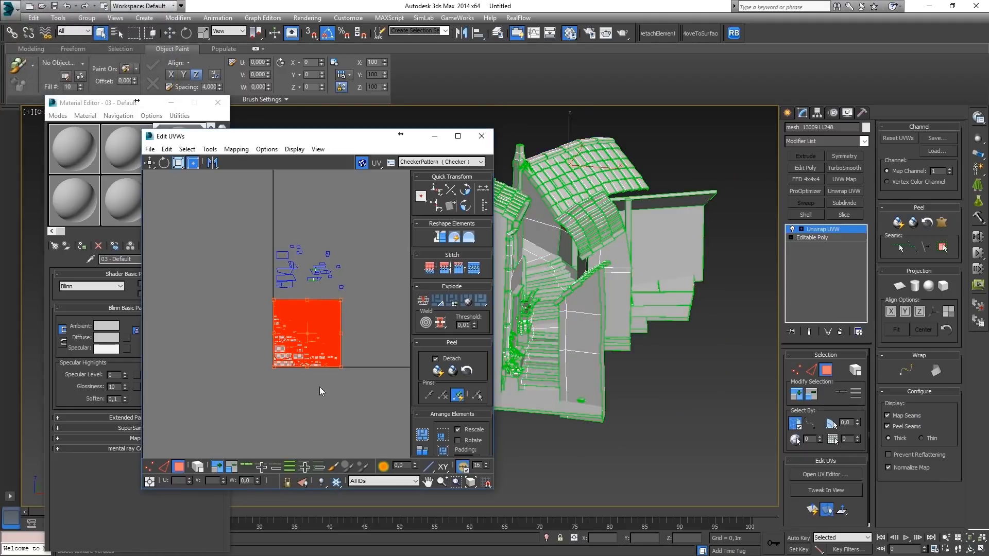
Select the hidden-face clusters above the UV square and scale them down
{"action": "left_click", "coordinate": [376, 312]}
{"action": "scroll", "coordinate": [369, 303], "scroll_direction": "up", "scroll_amount": 2}
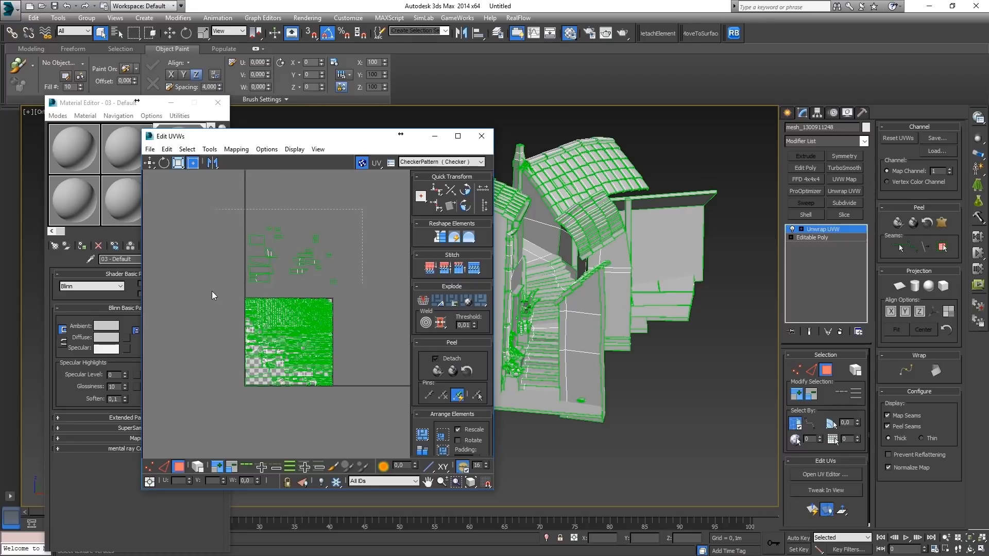
{"action": "left_click_drag", "start_coordinate": [208, 296], "coordinate": [213, 289]}
{"action": "key", "text": "r"}
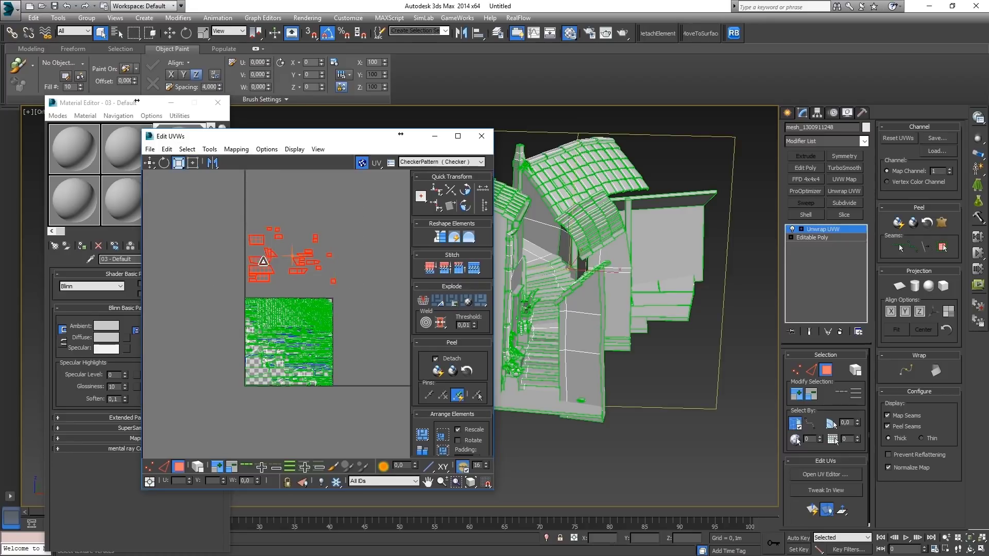
{"action": "scroll", "coordinate": [279, 274], "scroll_direction": "up", "scroll_amount": 2}
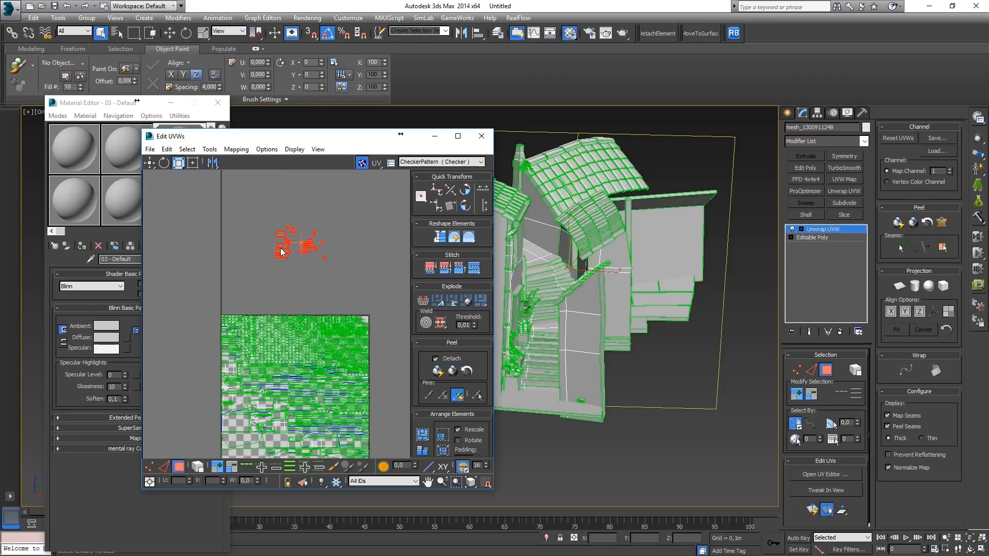
{"action": "left_click", "coordinate": [281, 255]}
{"action": "left_click_drag", "start_coordinate": [266, 283], "coordinate": [266, 282]}
Shrink the hidden-face clusters further and place them in the empty upper-right corner of the UV square
{"action": "scroll", "coordinate": [391, 322], "scroll_direction": "up", "scroll_amount": 5}
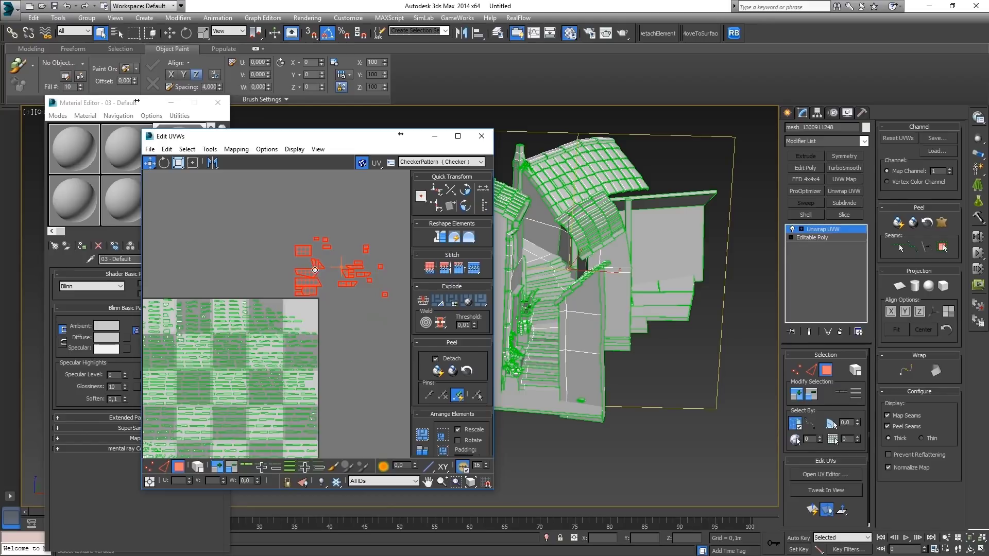
{"action": "scroll", "coordinate": [304, 313], "scroll_direction": "up", "scroll_amount": 2}
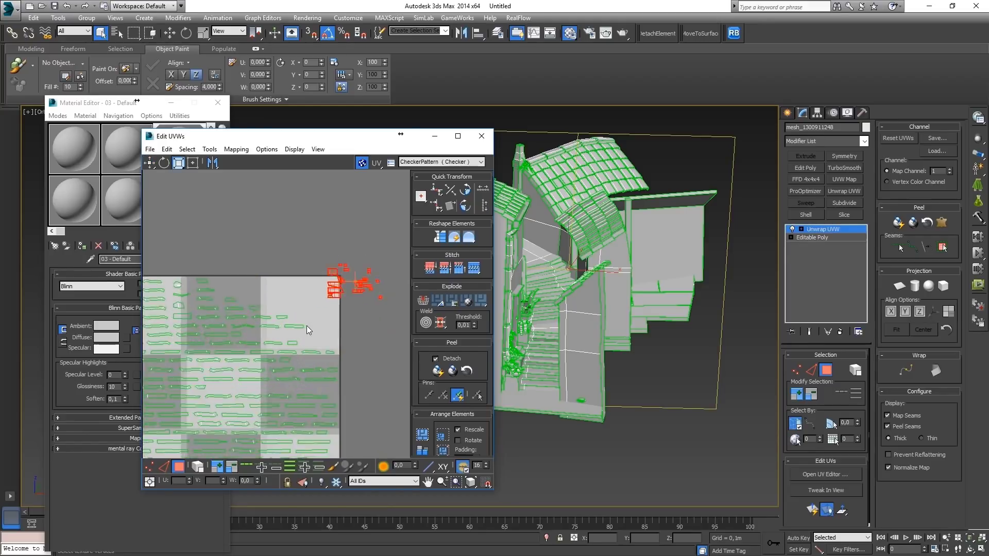
{"action": "scroll", "coordinate": [308, 326], "scroll_direction": "up", "scroll_amount": 2}
{"action": "key", "text": "w"}
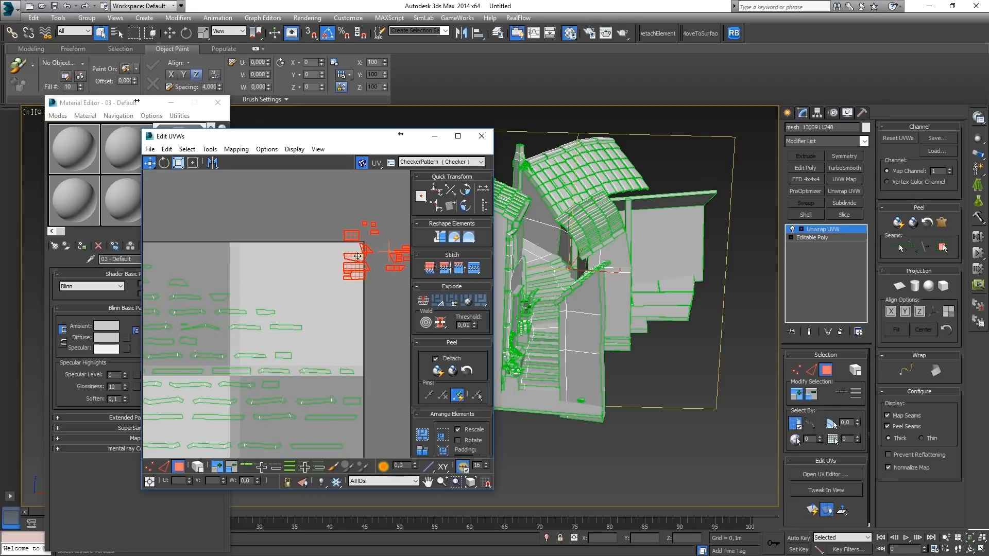
{"action": "left_click_drag", "start_coordinate": [353, 256], "coordinate": [288, 283]}
{"action": "key", "text": "r"}
{"action": "key", "text": "w"}
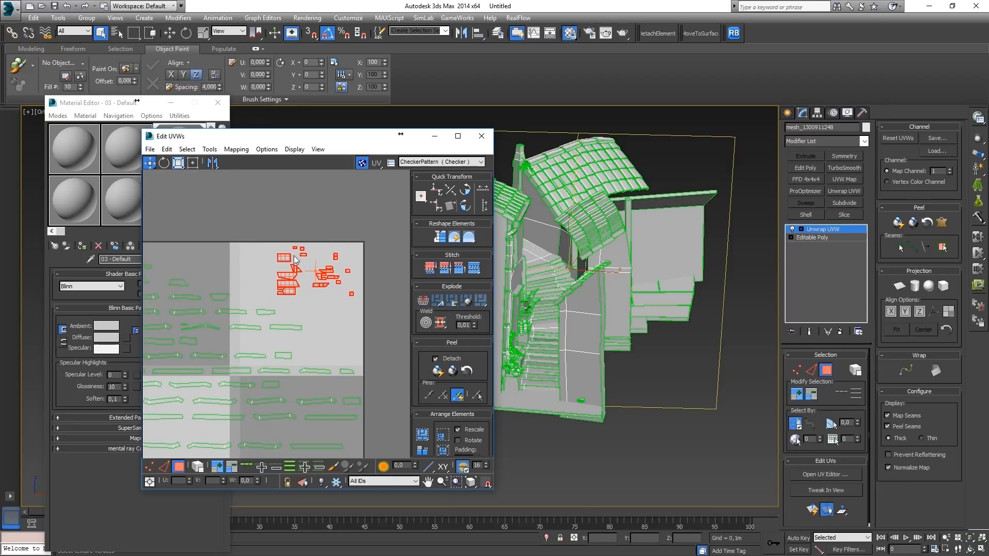
Deselect the clusters, close the UV editor and deselect the mesh
{"action": "scroll", "coordinate": [356, 268], "scroll_direction": "down", "scroll_amount": 6}
{"action": "left_click", "coordinate": [357, 282]}
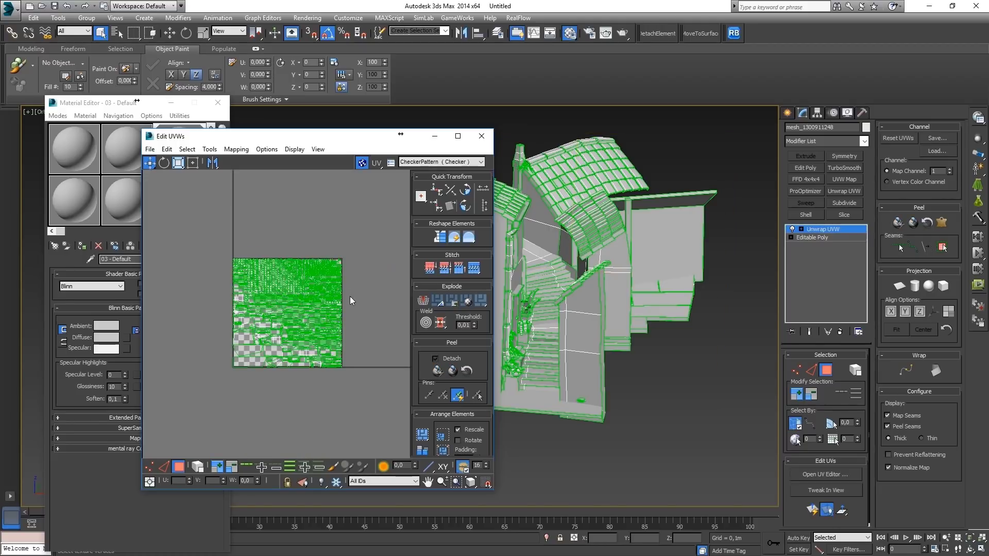
{"action": "left_click", "coordinate": [481, 135]}
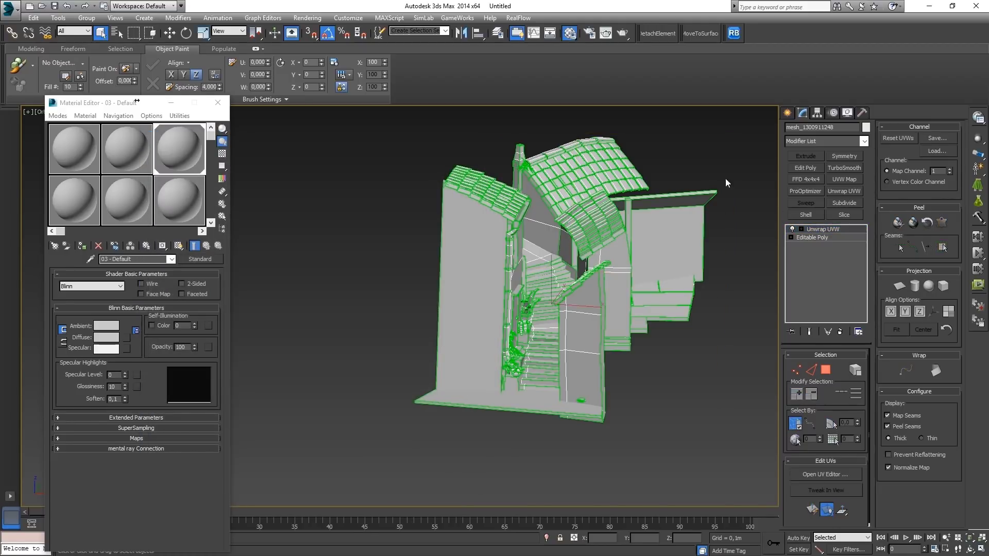
{"action": "left_click", "coordinate": [688, 170]}
{"action": "middle_click_drag", "start_coordinate": [679, 214], "coordinate": [540, 268]}
{"action": "left_click", "coordinate": [633, 210]}
{"action": "left_click", "coordinate": [623, 330]}
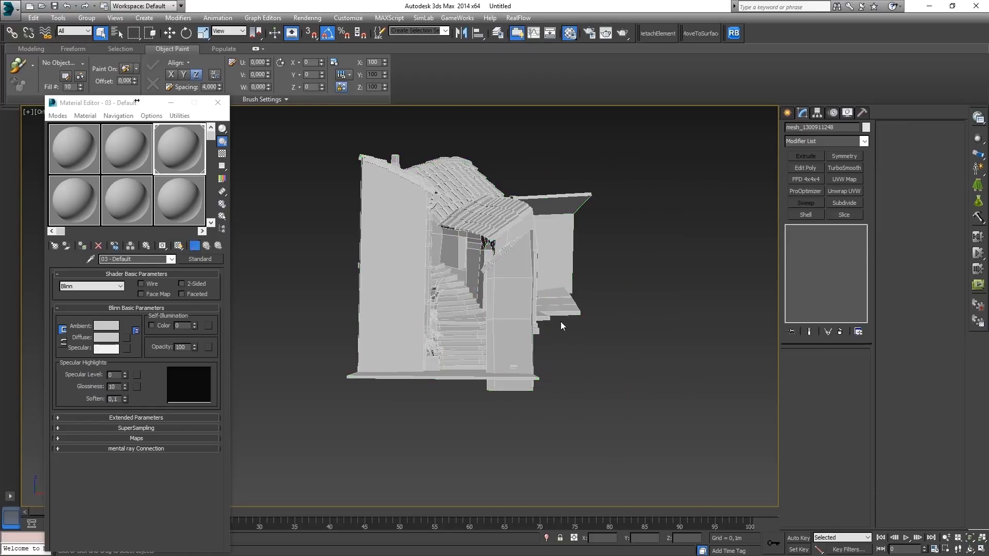
{"action": "scroll", "coordinate": [558, 325], "scroll_direction": "up", "scroll_amount": 2}
{"action": "scroll", "coordinate": [549, 329], "scroll_direction": "up", "scroll_amount": 4}
{"action": "mouse_move", "coordinate": [530, 335]}
{"action": "middle_mouse_down"}
{"action": "mouse_move", "coordinate": [518, 315]}
{"action": "mouse_move", "coordinate": [541, 324]}
{"action": "middle_mouse_up"}
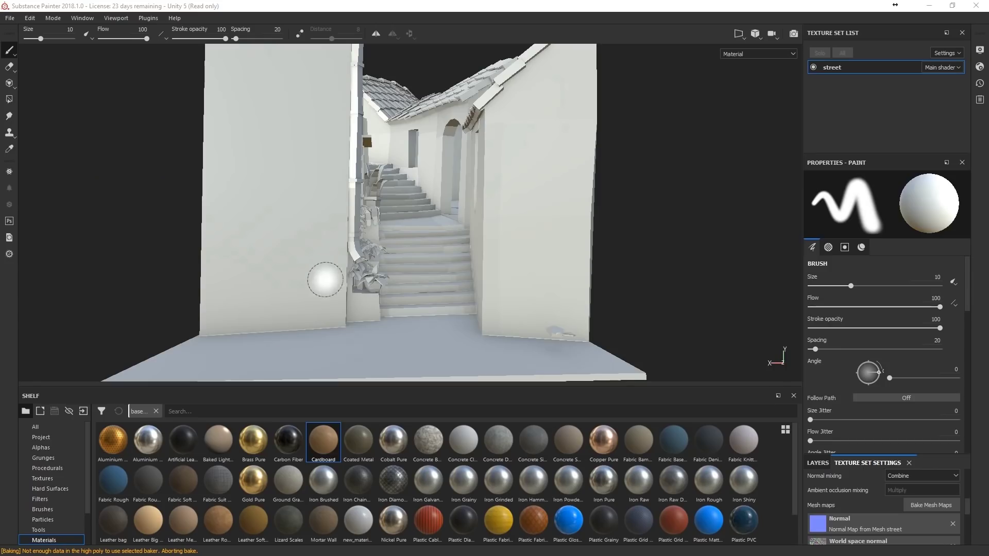
In Substance Painter, dock the Layers panel separately above the Texture Set Settings so both stay visible
{"action": "mouse_move", "coordinate": [643, 193]}
{"action": "left_mouse_down", "text": "alt"}
{"action": "mouse_move", "coordinate": [689, 200]}
{"action": "mouse_move", "coordinate": [676, 216]}
{"action": "mouse_move", "coordinate": [680, 232]}
{"action": "mouse_move", "coordinate": [644, 261]}
{"action": "mouse_move", "coordinate": [651, 276]}
{"action": "left_mouse_up", "text": "alt"}
{"action": "left_click", "coordinate": [819, 464]}
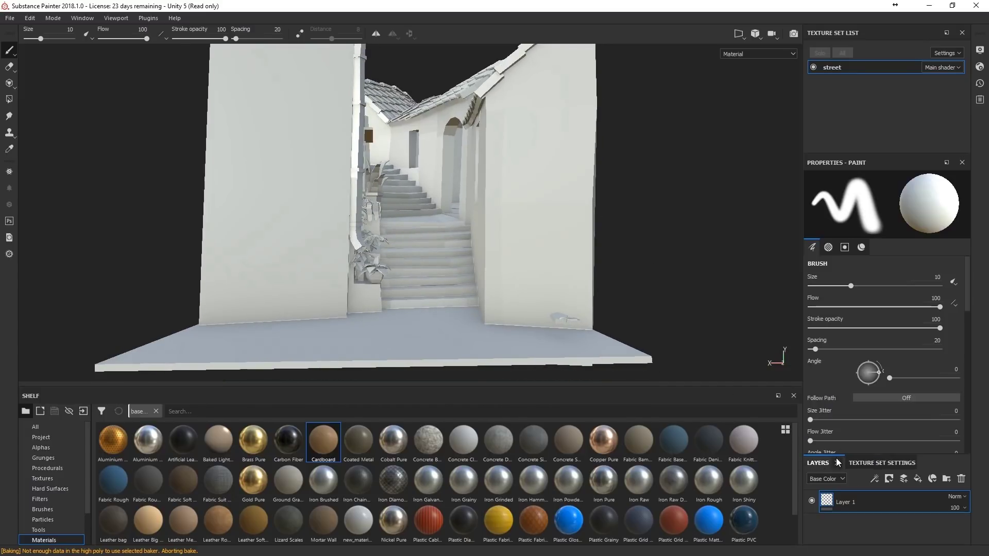
{"action": "left_click_drag", "start_coordinate": [835, 442], "coordinate": [830, 406]}
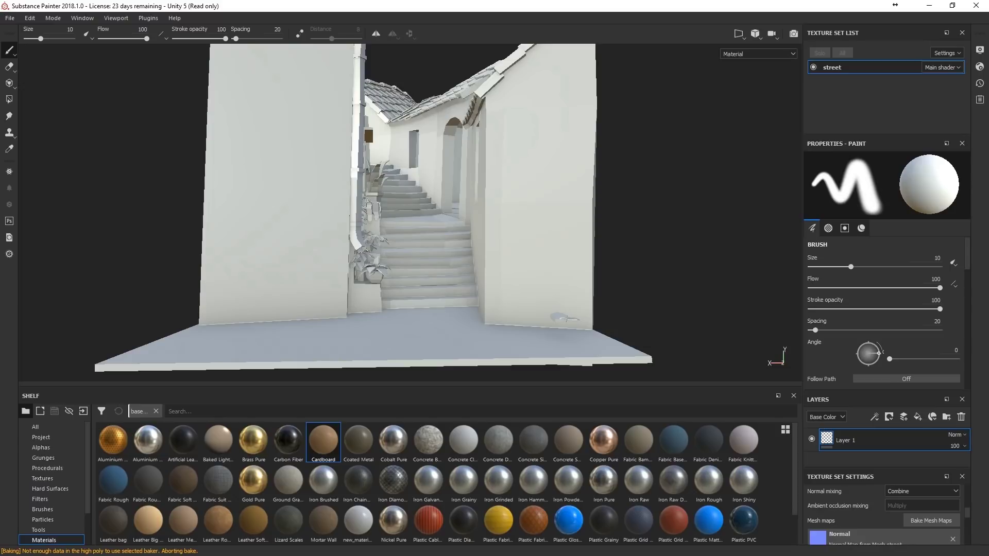
Review the SP 1 Cardboard material's download page on Substance Share in the browser
{"action": "mouse_move", "coordinate": [988, 36]}
{"action": "left_mouse_down"}
{"action": "mouse_move", "coordinate": [647, 170]}
{"action": "mouse_move", "coordinate": [416, 9]}
{"action": "mouse_move", "coordinate": [425, 13]}
{"action": "left_mouse_up"}
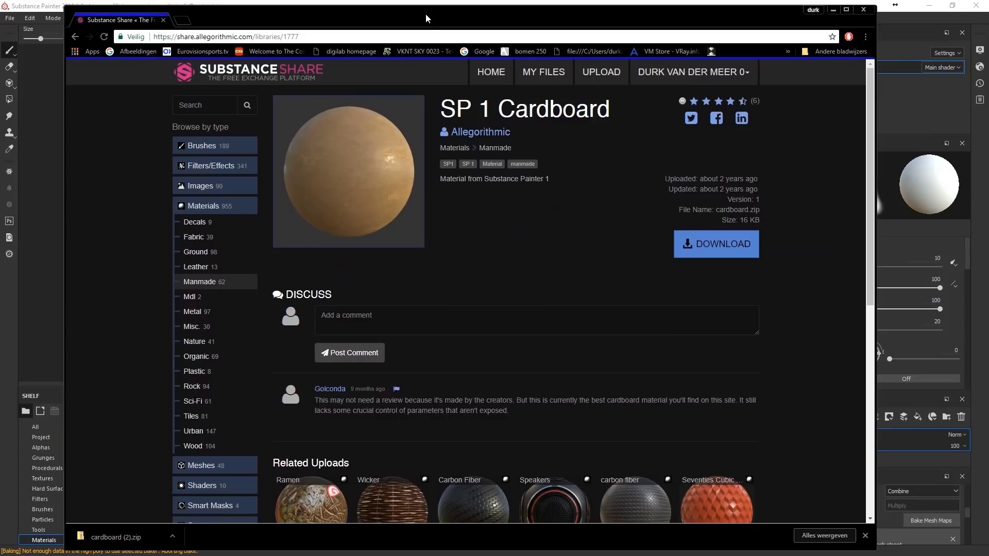
{"action": "left_click_drag", "start_coordinate": [488, 23], "coordinate": [489, 25]}
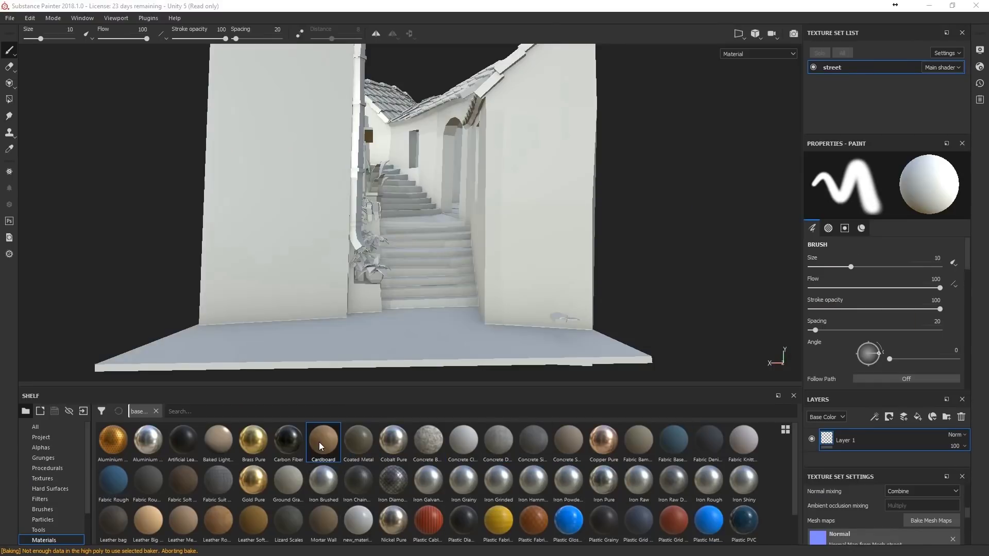
In Substance Painter, add the Cardboard base material below Layer 1 and enlarge the Layers panel
{"action": "left_click_drag", "start_coordinate": [319, 444], "coordinate": [866, 456]}
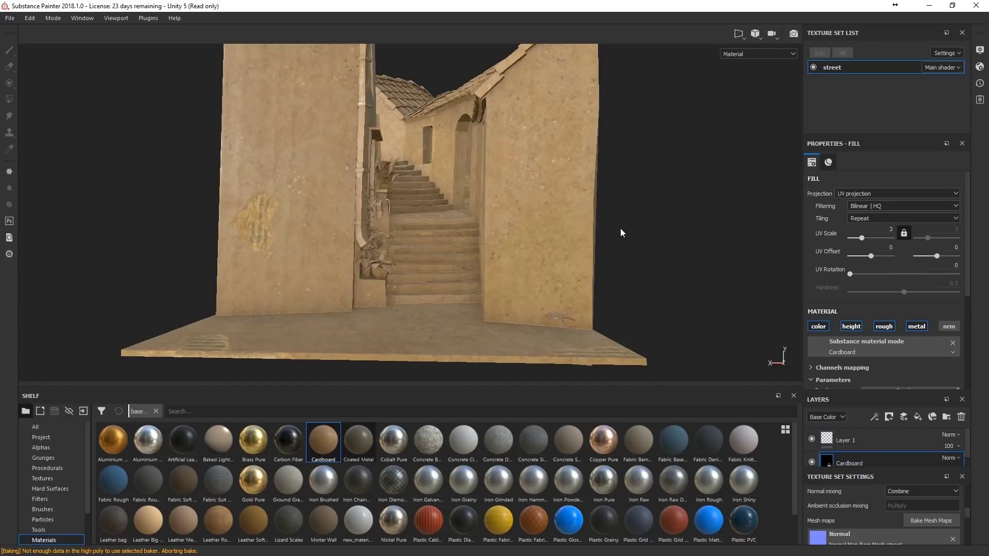
{"action": "scroll", "coordinate": [608, 233], "scroll_direction": "up", "scroll_amount": 3}
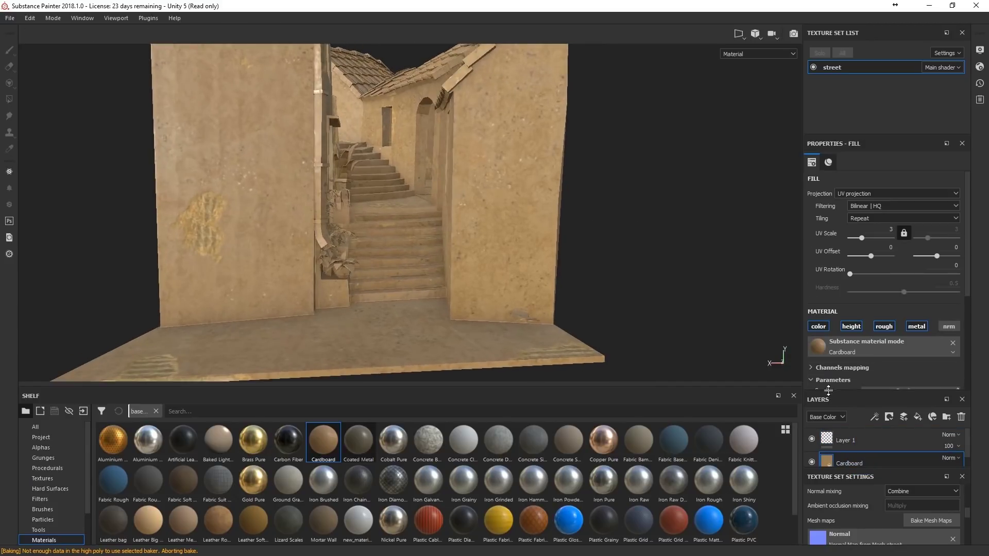
{"action": "left_click_drag", "start_coordinate": [826, 390], "coordinate": [826, 289]}
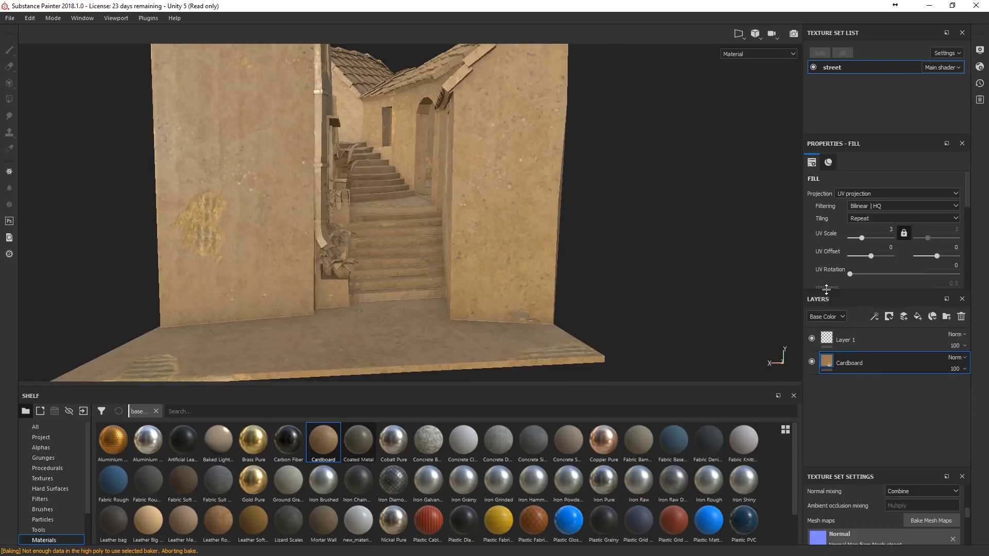
Add a fill layer above Cardboard and turn off its height, rough, metal and nrm channels, leaving only color
{"action": "scroll", "coordinate": [575, 195], "scroll_direction": "up", "scroll_amount": 2}
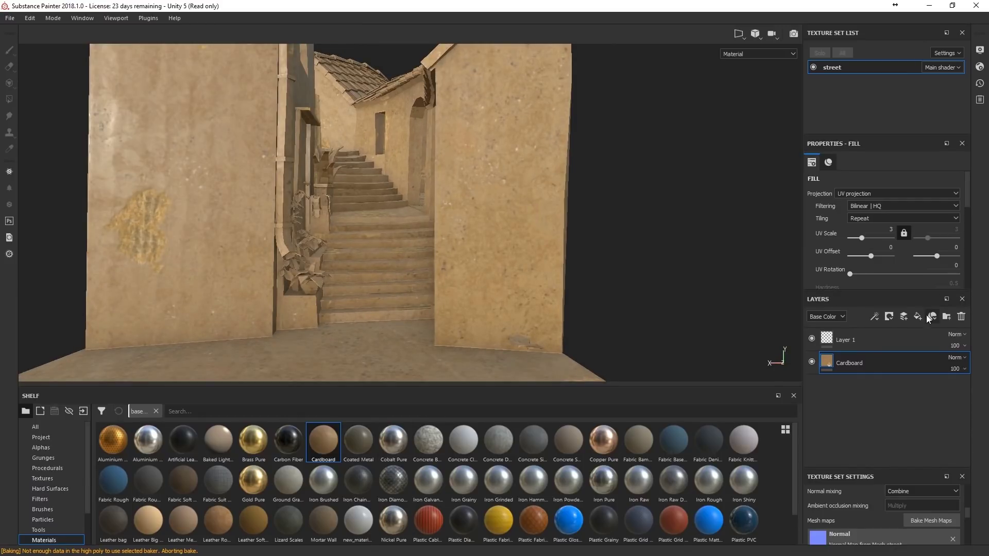
{"action": "left_click", "coordinate": [919, 316]}
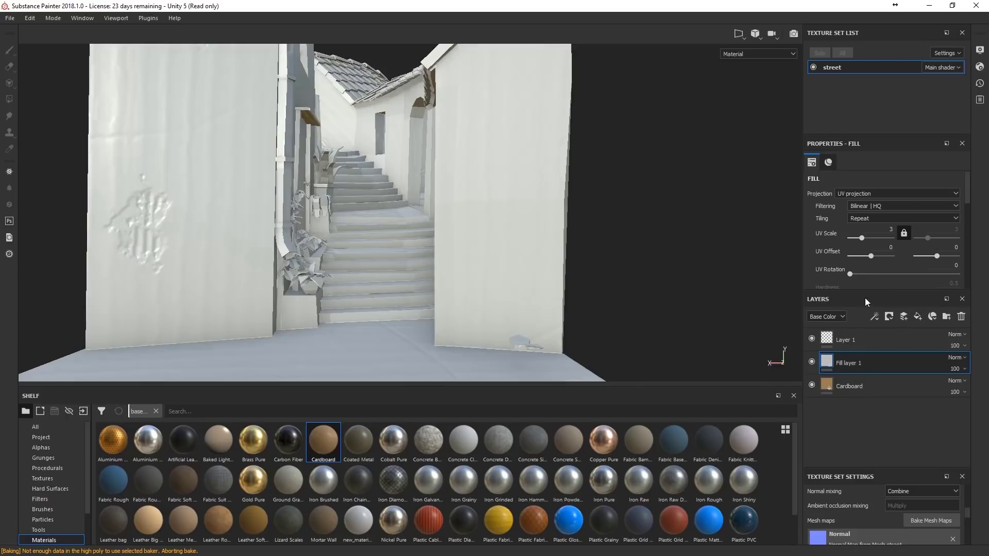
{"action": "scroll", "coordinate": [848, 246], "scroll_direction": "down", "scroll_amount": 5}
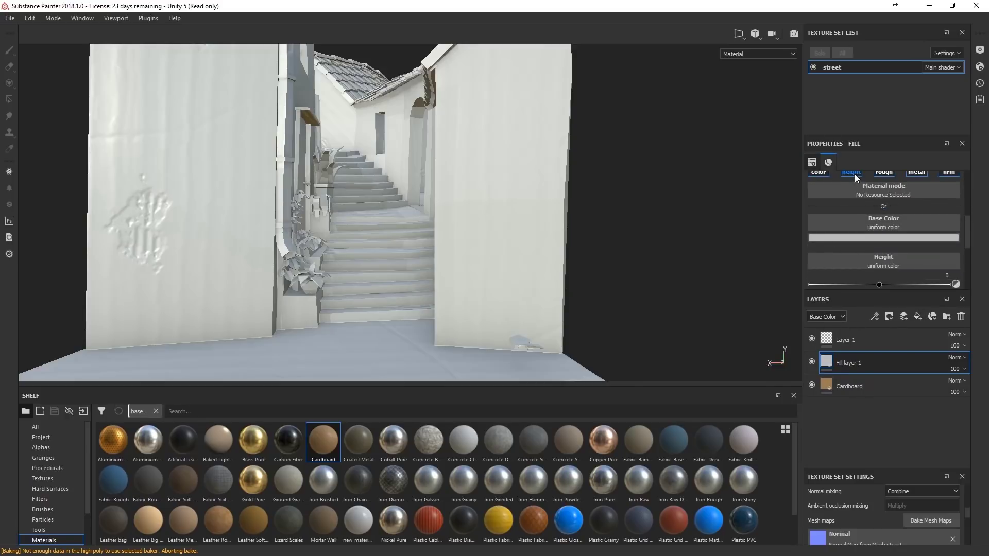
{"action": "left_click", "coordinate": [851, 172]}
{"action": "left_click", "coordinate": [884, 172]}
{"action": "left_click", "coordinate": [917, 172]}
{"action": "left_click", "coordinate": [949, 172]}
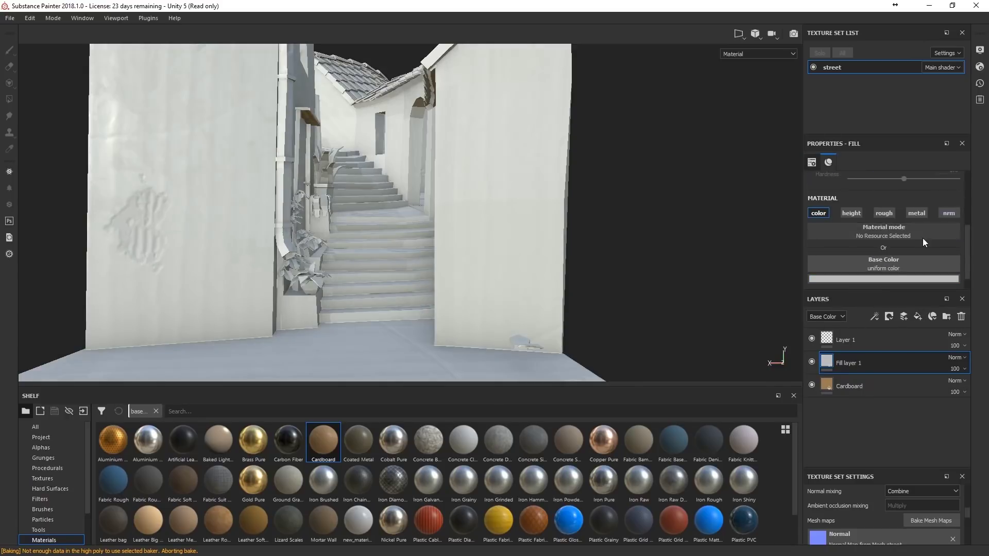
Assign the baked ambient occlusion texture to the fill layer's Base Color and set its UV Scale to 1
{"action": "left_click", "coordinate": [42, 479]}
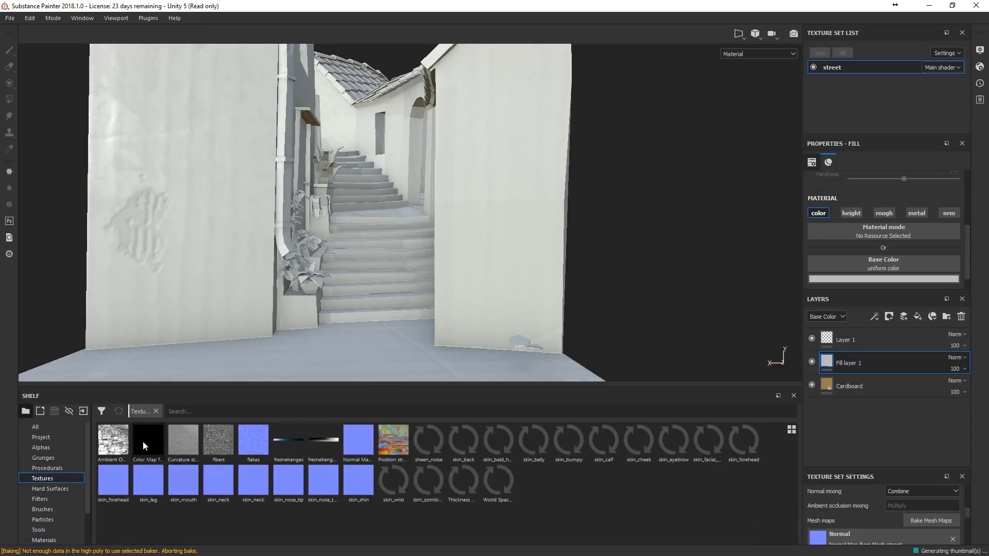
{"action": "left_click_drag", "start_coordinate": [113, 441], "coordinate": [845, 264]}
{"action": "scroll", "coordinate": [875, 248], "scroll_direction": "up", "scroll_amount": 5}
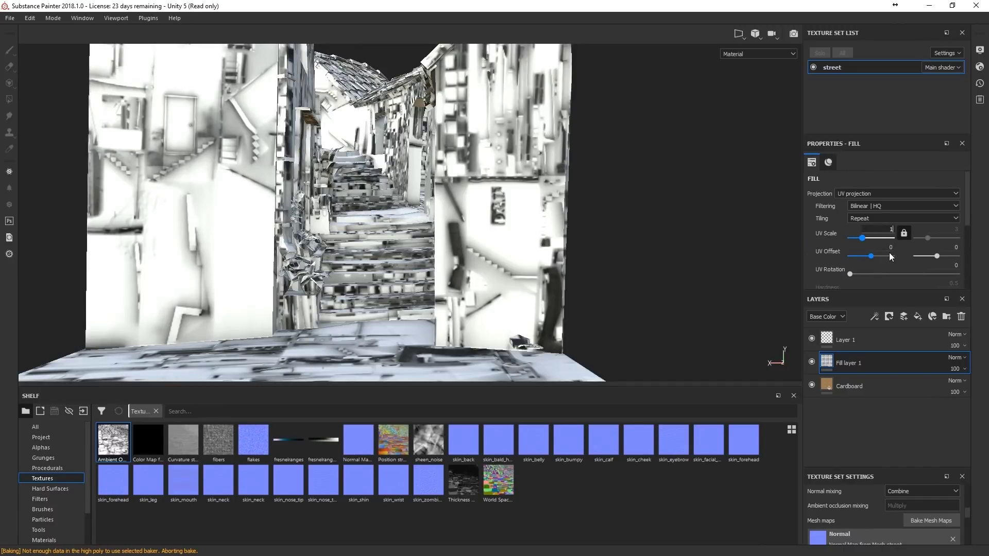
{"action": "type", "text": "1"}
{"action": "key", "text": "Return"}
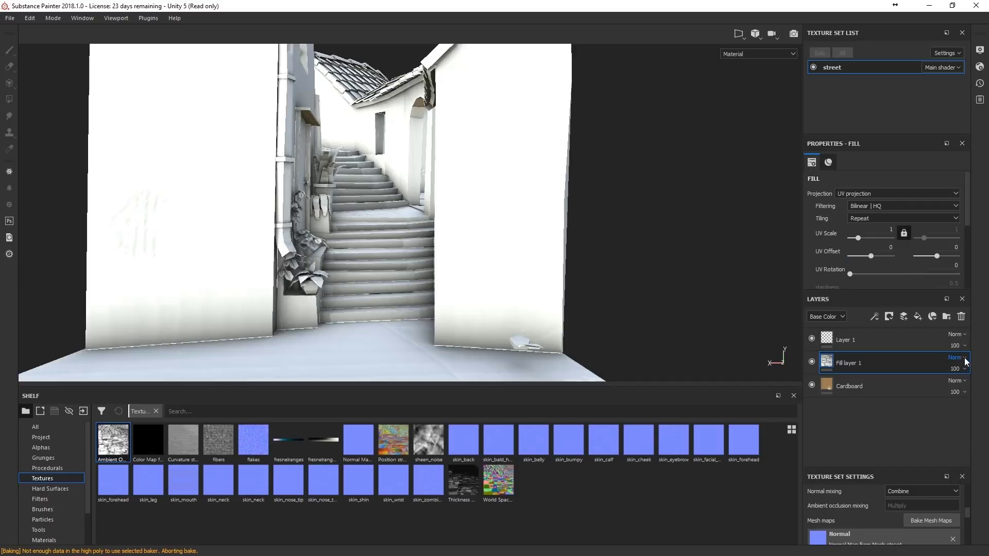
Set the ambient occlusion fill layer's blending mode to Multiply and its opacity to 81
{"action": "left_click", "coordinate": [961, 358]}
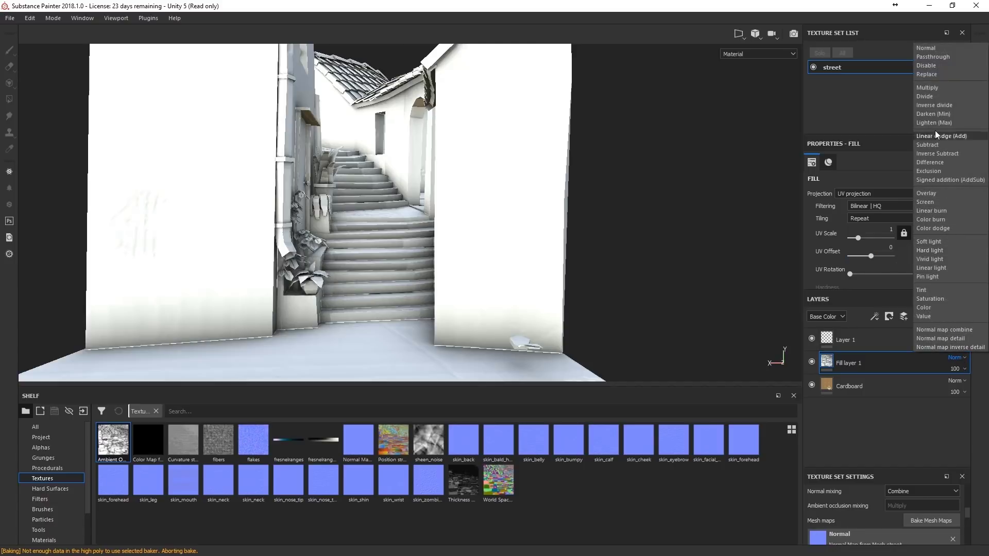
{"action": "left_click", "coordinate": [927, 88]}
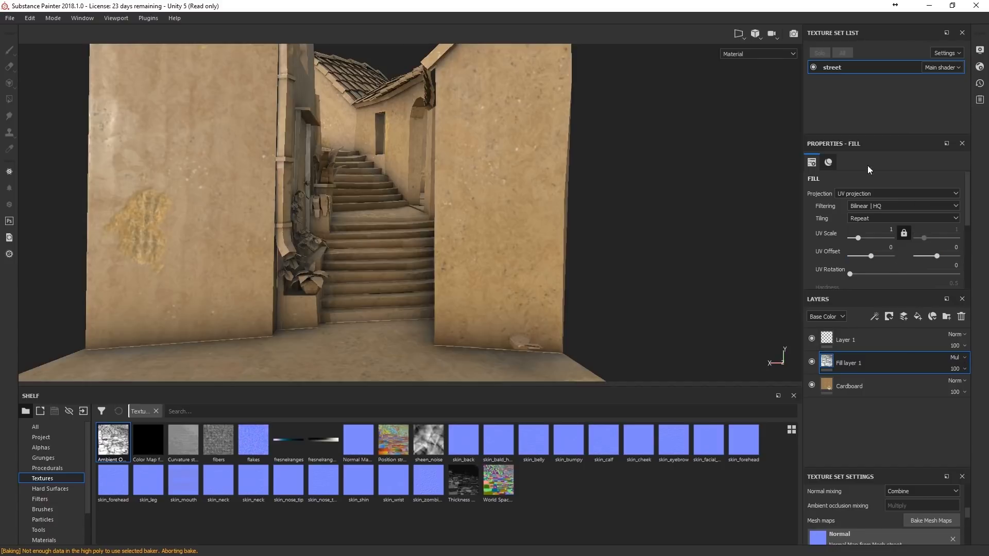
{"action": "left_click", "coordinate": [961, 369]}
{"action": "mouse_move", "coordinate": [981, 387]}
{"action": "left_mouse_down"}
{"action": "mouse_move", "coordinate": [929, 398]}
{"action": "mouse_move", "coordinate": [977, 392]}
{"action": "left_mouse_up"}
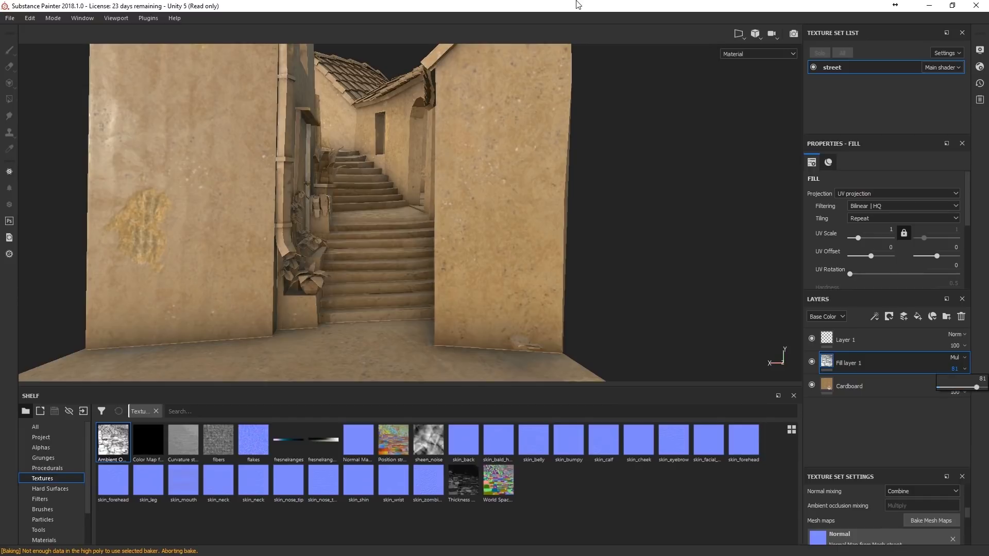
Enlarge the shelf and add the Steel Dark Aged smart material between Fill layer 1 and Cardboard
{"action": "left_click_drag", "start_coordinate": [718, 236], "coordinate": [475, 270], "text": "alt"}
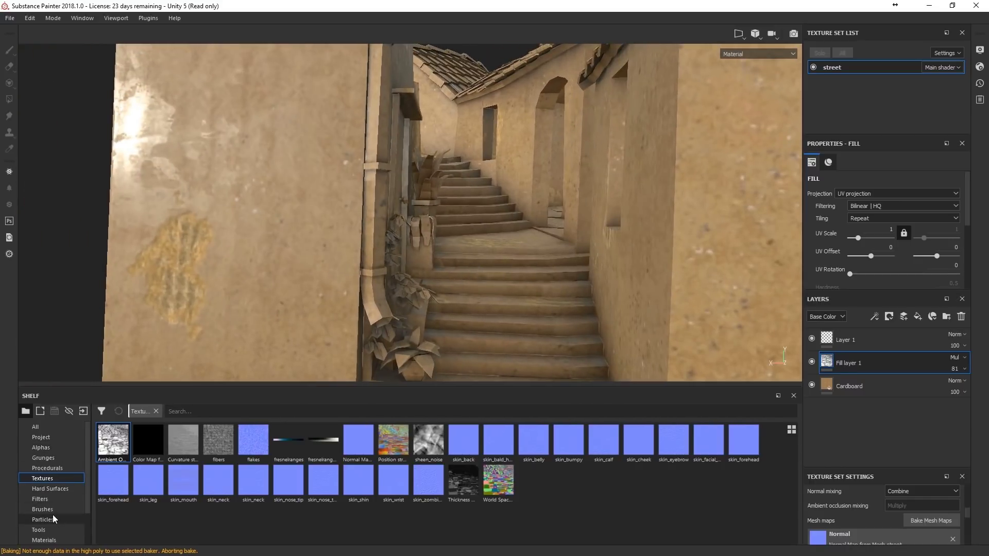
{"action": "left_click", "coordinate": [49, 540]}
{"action": "scroll", "coordinate": [70, 504], "scroll_direction": "down", "scroll_amount": 2}
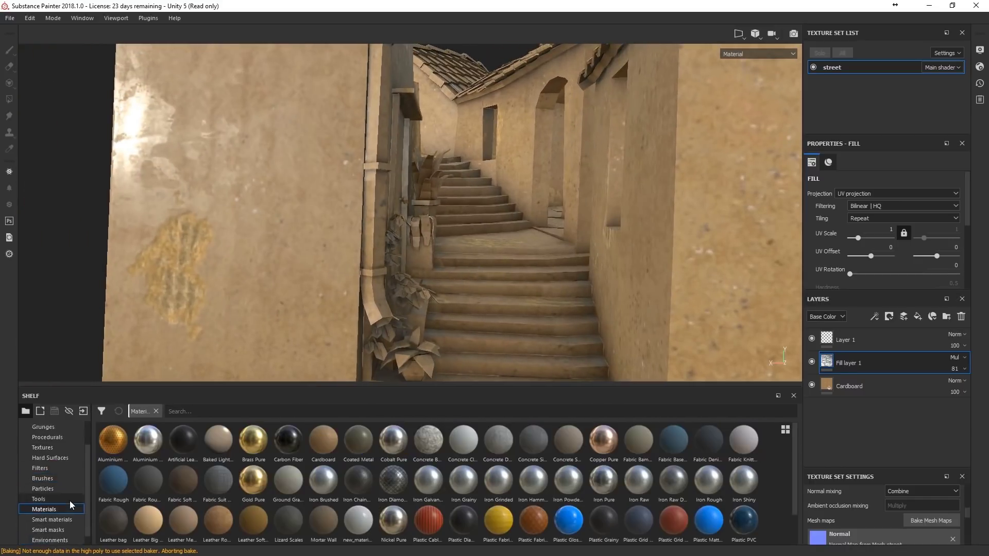
{"action": "left_click", "coordinate": [51, 510]}
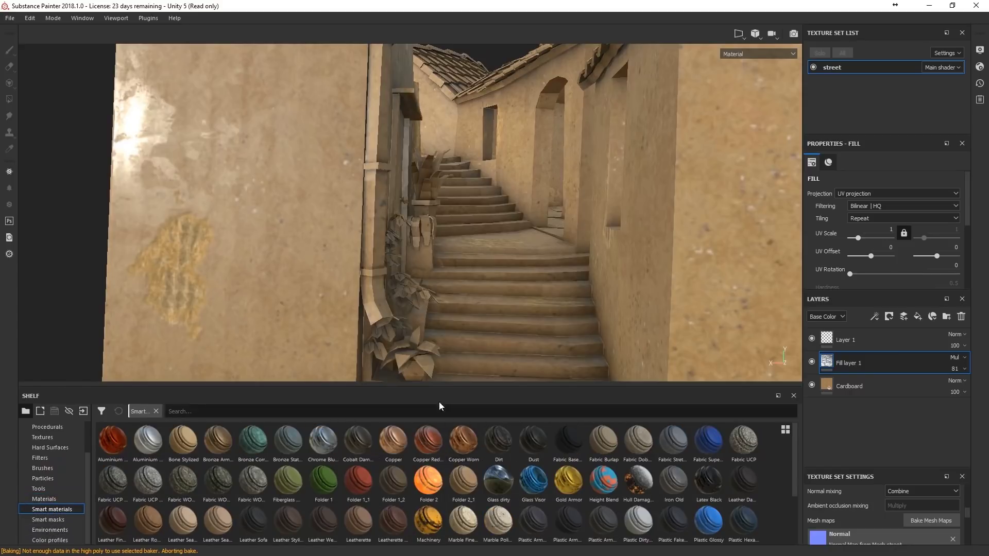
{"action": "left_click_drag", "start_coordinate": [429, 388], "coordinate": [443, 359]}
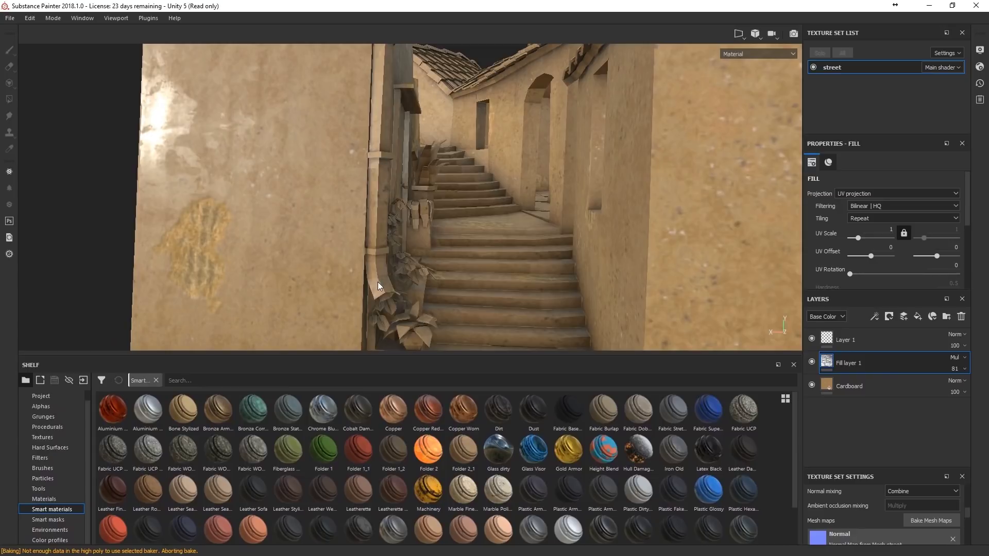
{"action": "scroll", "coordinate": [447, 487], "scroll_direction": "down", "scroll_amount": 1}
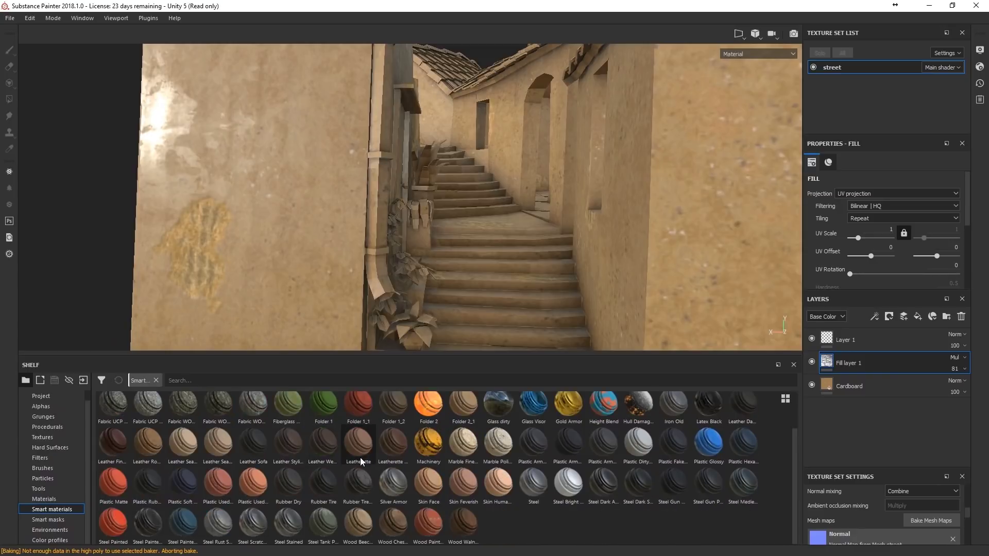
{"action": "left_click_drag", "start_coordinate": [603, 484], "coordinate": [883, 379]}
Add a black mask to Steel Dark Aged and reveal it on the drainpipe with Polygon Fill in mesh mode
{"action": "right_click", "coordinate": [833, 390]}
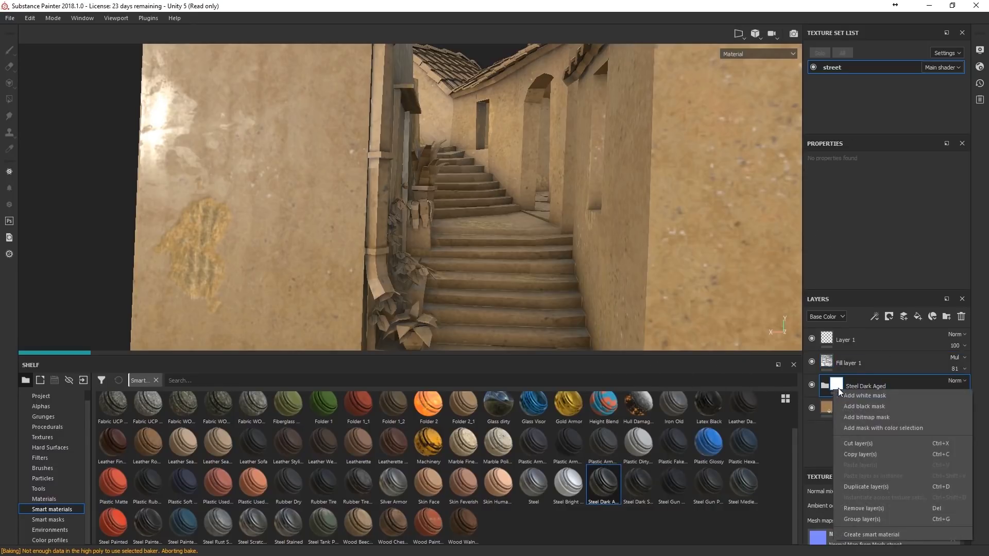
{"action": "left_click", "coordinate": [870, 407]}
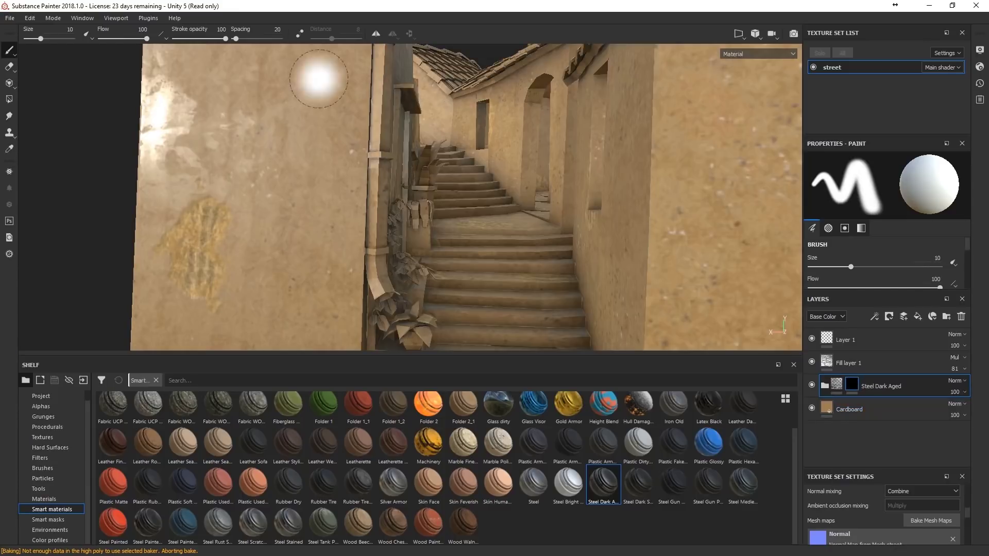
{"action": "left_click", "coordinate": [9, 99]}
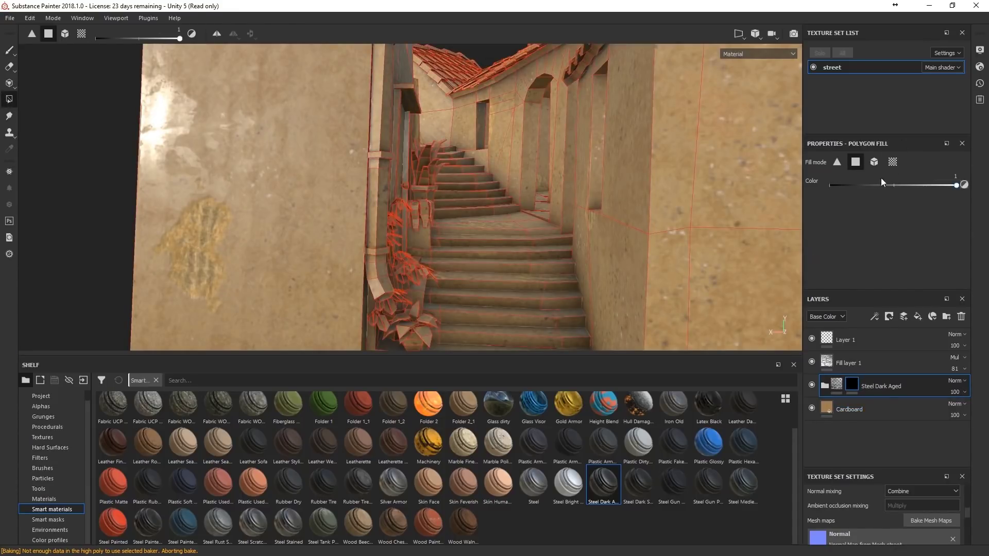
{"action": "left_click", "coordinate": [874, 161]}
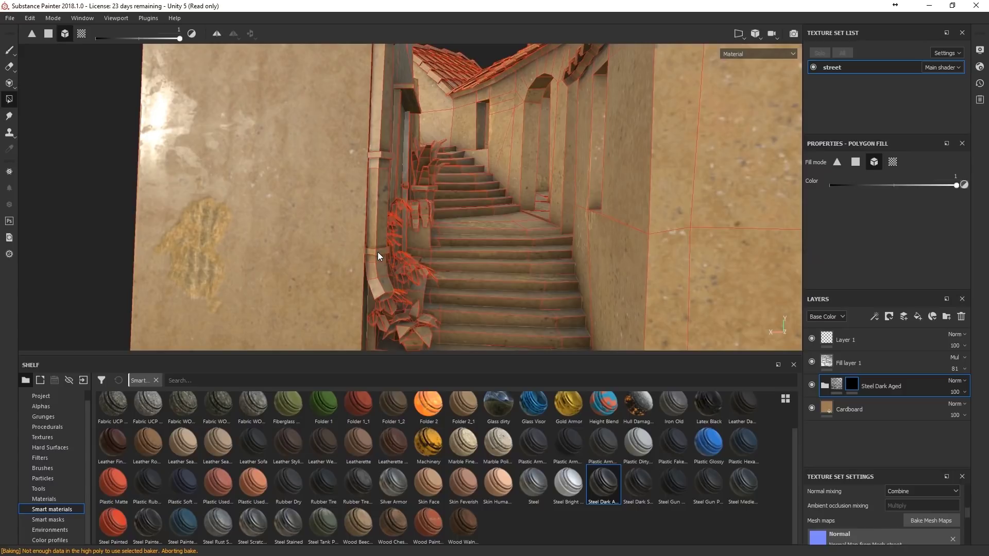
{"action": "left_click_drag", "start_coordinate": [378, 252], "coordinate": [372, 268], "text": "alt"}
{"action": "left_click", "coordinate": [372, 268]}
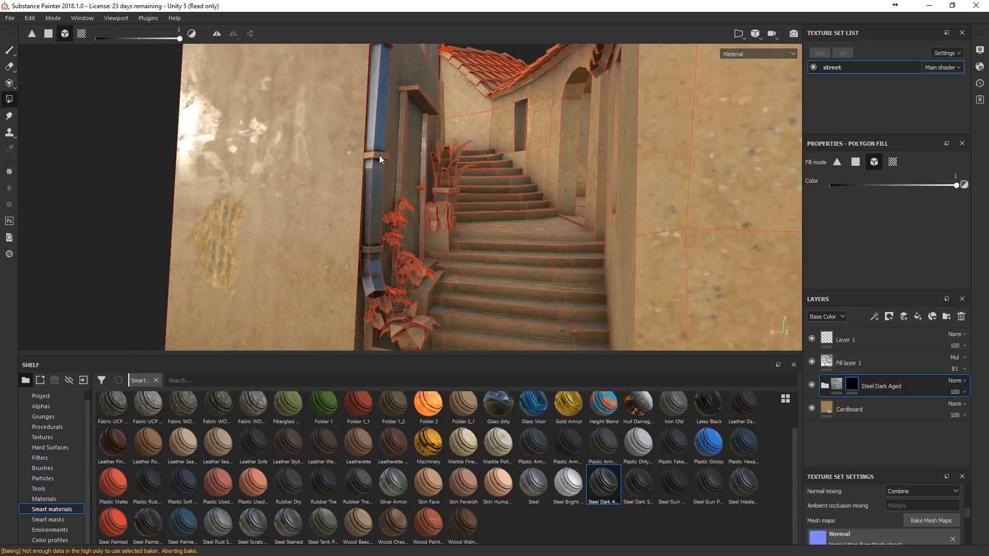
Fill the drainpipe's brackets and the door handle into the Steel Dark Aged mask
{"action": "left_click_drag", "start_coordinate": [378, 155], "coordinate": [404, 186], "text": "alt"}
{"action": "left_click_drag", "start_coordinate": [449, 122], "coordinate": [412, 245], "text": "alt"}
{"action": "scroll", "coordinate": [425, 260], "scroll_direction": "up", "scroll_amount": 3}
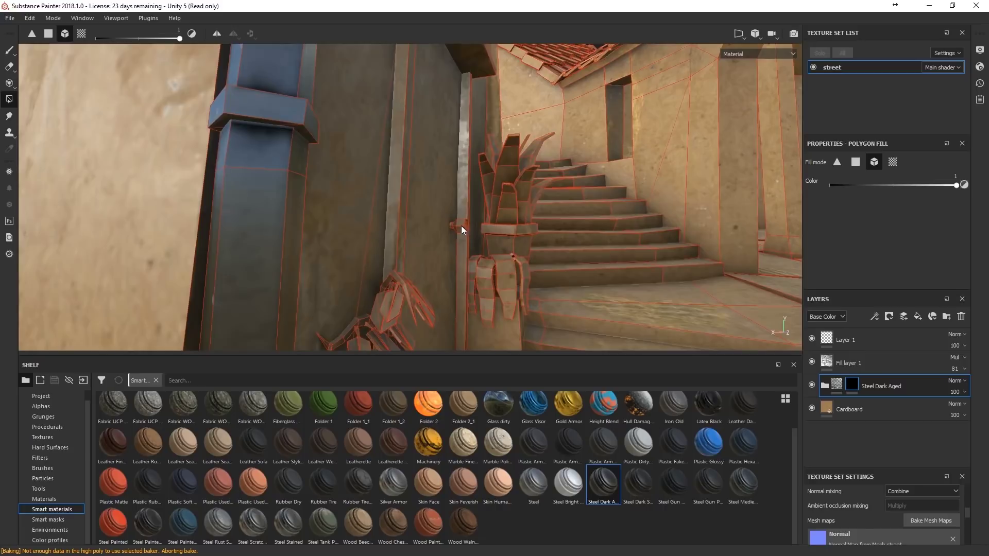
{"action": "left_click_drag", "start_coordinate": [462, 226], "coordinate": [465, 273], "text": "alt"}
{"action": "scroll", "coordinate": [453, 232], "scroll_direction": "up", "scroll_amount": 3}
{"action": "scroll", "coordinate": [451, 231], "scroll_direction": "down", "scroll_amount": 5}
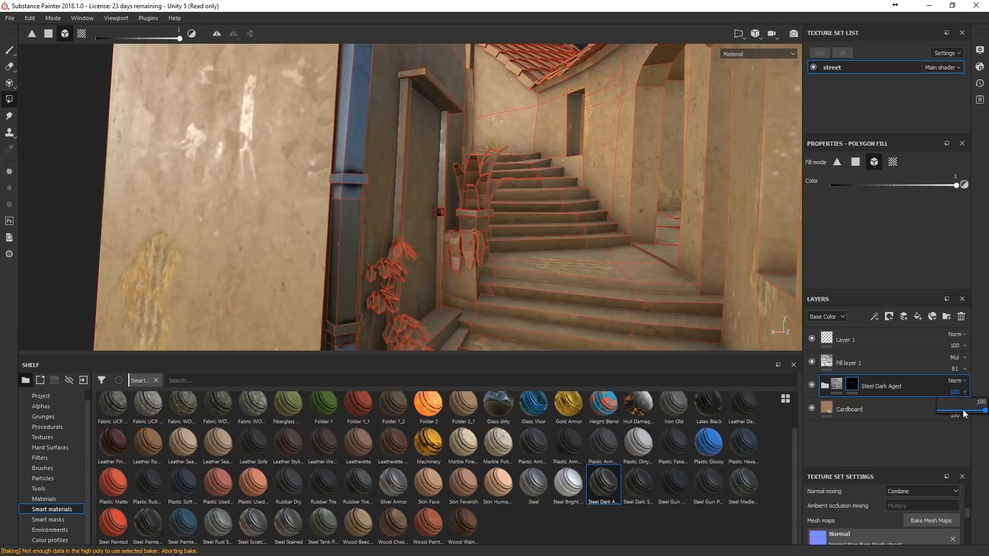
Lower the Steel Dark Aged folder's opacity to 61, checking the drainpipe from different angles
{"action": "mouse_move", "coordinate": [964, 416]}
{"action": "left_mouse_down"}
{"action": "mouse_move", "coordinate": [938, 415]}
{"action": "mouse_move", "coordinate": [964, 418]}
{"action": "left_mouse_up"}
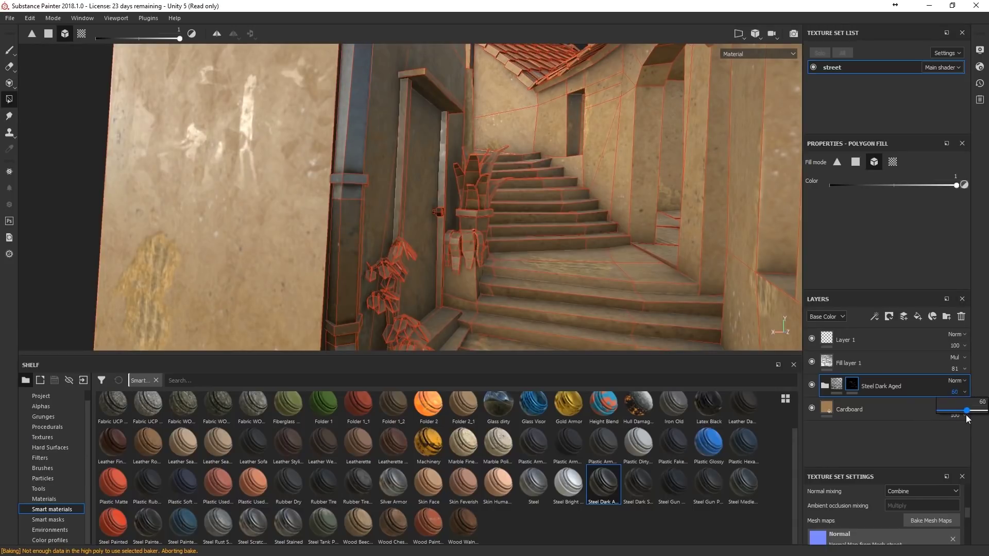
{"action": "left_click_drag", "start_coordinate": [567, 247], "coordinate": [571, 272], "text": "alt"}
{"action": "left_click", "coordinate": [965, 392]}
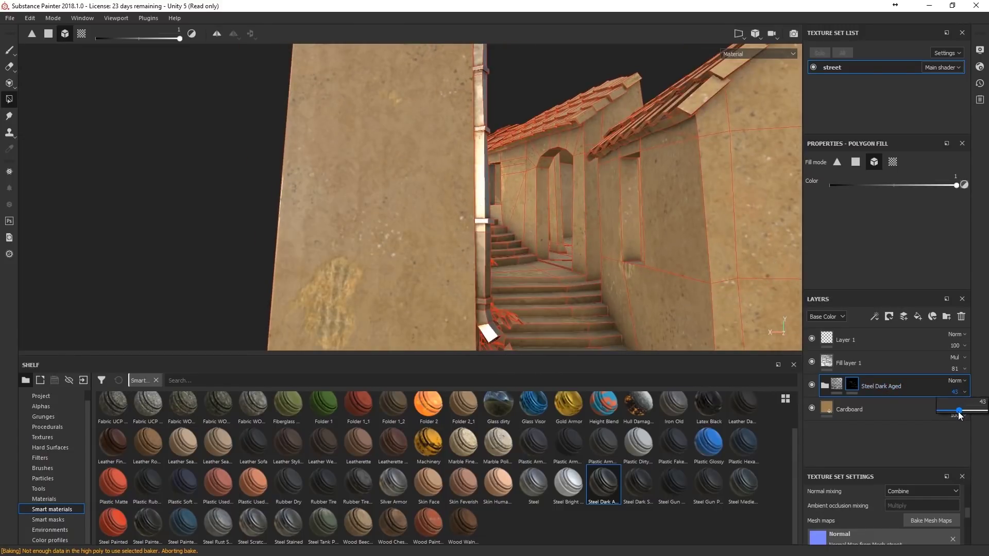
{"action": "left_click_drag", "start_coordinate": [583, 201], "coordinate": [491, 184], "text": "alt"}
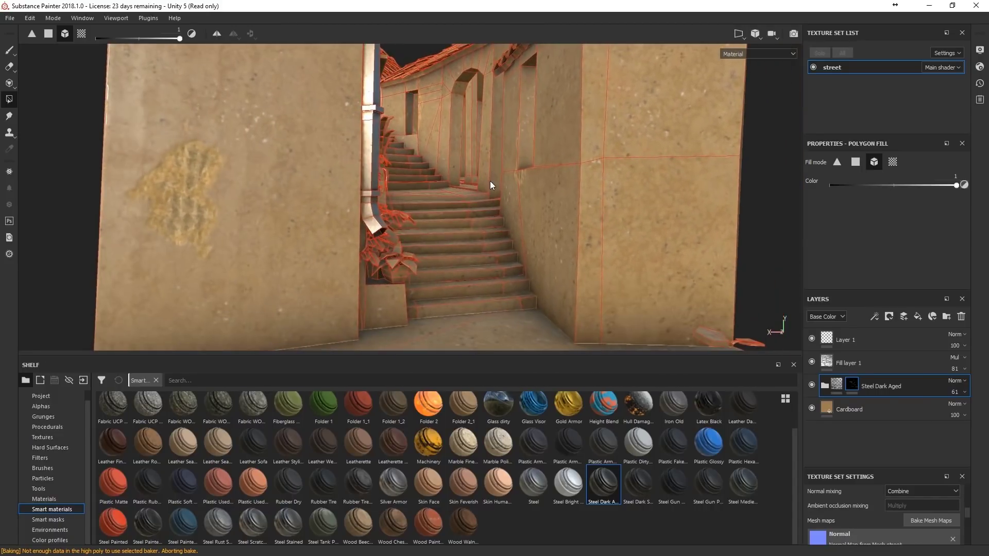
Add a paint layer above Steel Dark Aged and polygon-fill one of the lower stair steps with purple
{"action": "left_click", "coordinate": [903, 316]}
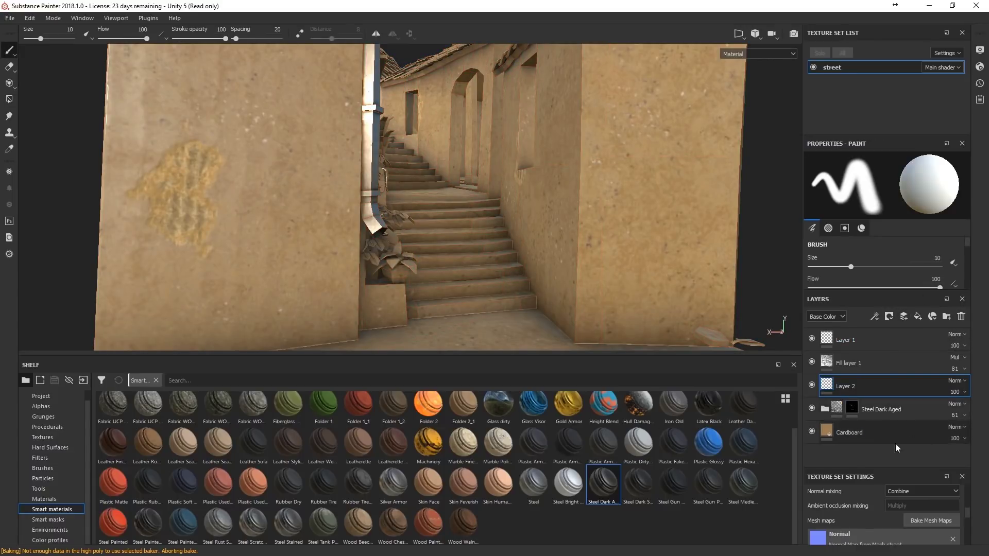
{"action": "left_click", "coordinate": [9, 99]}
{"action": "left_click", "coordinate": [870, 177]}
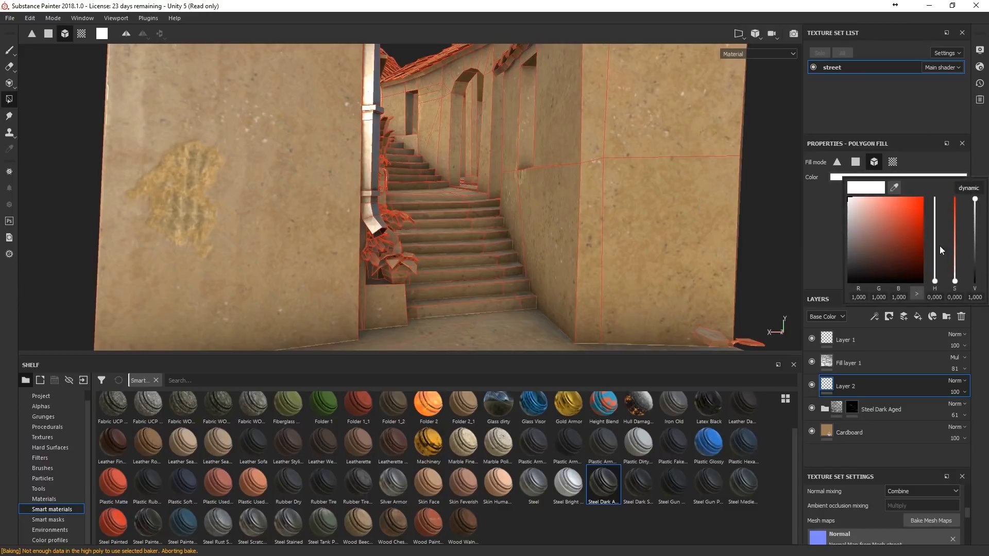
{"action": "left_click_drag", "start_coordinate": [896, 230], "coordinate": [916, 205]}
{"action": "left_click_drag", "start_coordinate": [935, 281], "coordinate": [895, 216]}
{"action": "left_click_drag", "start_coordinate": [446, 216], "coordinate": [481, 264], "text": "alt"}
{"action": "left_click", "coordinate": [480, 263]}
Set Layer 2's blending mode to Color and inspect the purple stair step up close
{"action": "scroll", "coordinate": [479, 259], "scroll_direction": "up", "scroll_amount": 3}
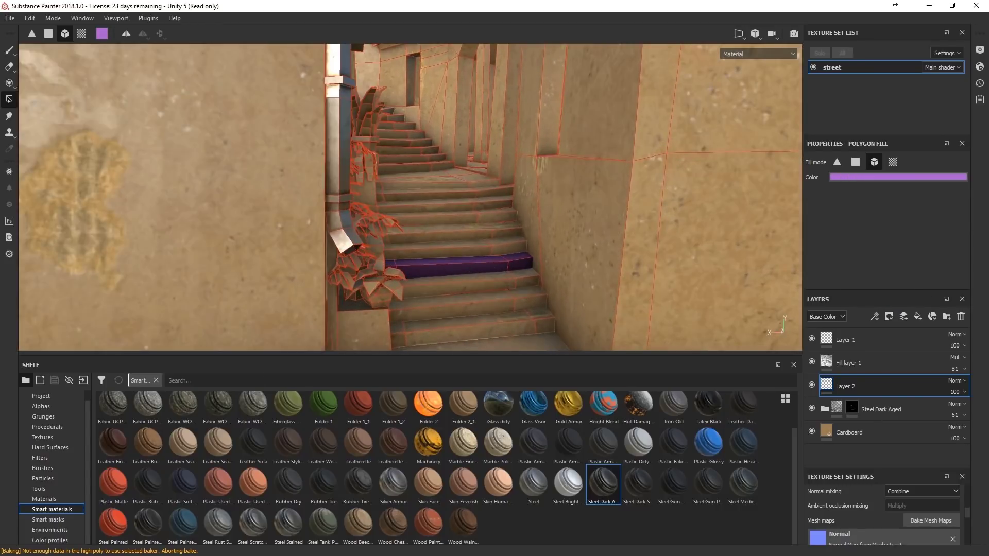
{"action": "left_click", "coordinate": [963, 381]}
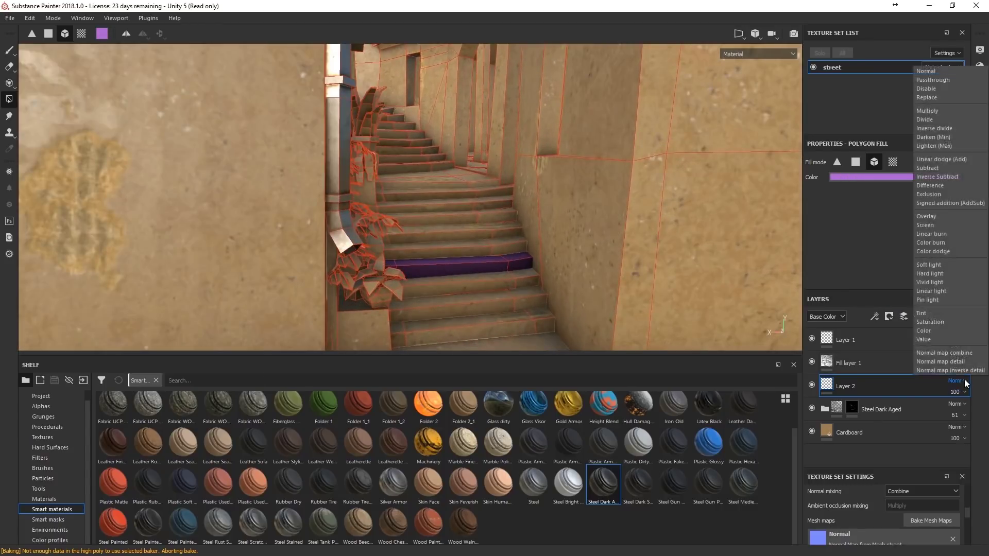
{"action": "left_click", "coordinate": [923, 331]}
{"action": "left_click_drag", "start_coordinate": [532, 316], "coordinate": [770, 198], "text": "alt"}
{"action": "left_click_drag", "start_coordinate": [569, 404], "coordinate": [508, 270]}
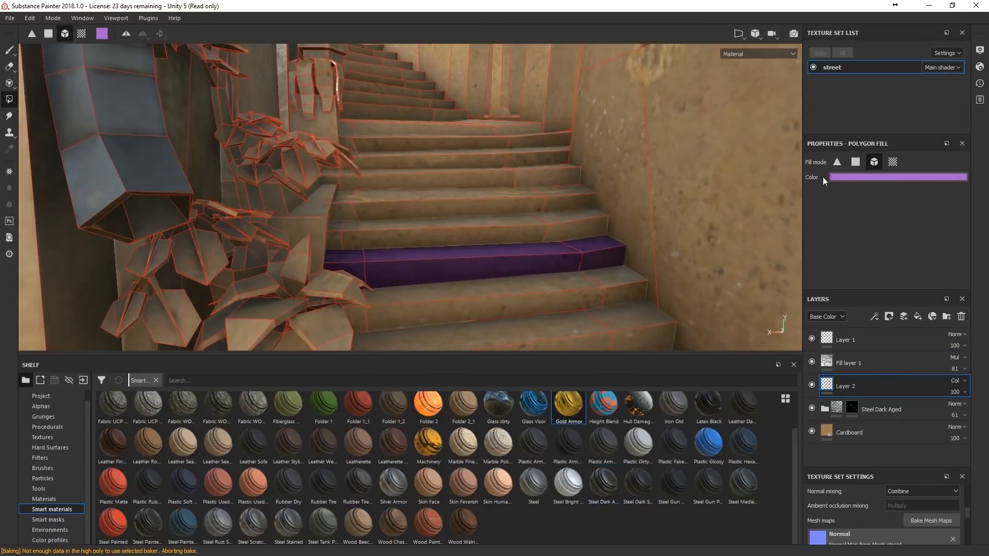
Polygon-fill several more lower stair steps on Layer 2, varying the fill color between purple and blue shades
{"action": "left_click", "coordinate": [873, 180]}
{"action": "mouse_move", "coordinate": [883, 224]}
{"action": "left_mouse_down"}
{"action": "mouse_move", "coordinate": [867, 208]}
{"action": "mouse_move", "coordinate": [886, 210]}
{"action": "left_mouse_up"}
{"action": "left_click", "coordinate": [877, 179]}
{"action": "left_click", "coordinate": [514, 269]}
{"action": "left_click", "coordinate": [460, 174]}
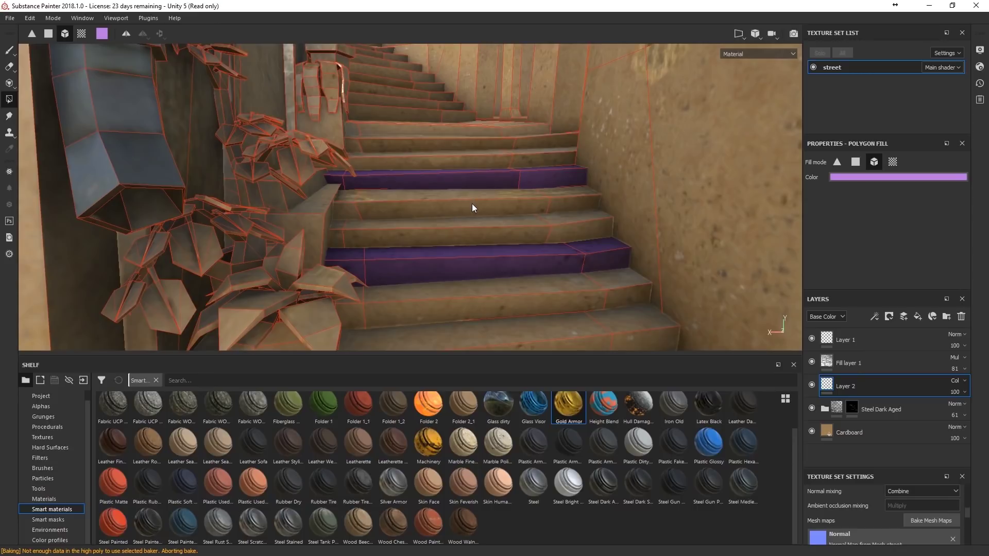
{"action": "left_click", "coordinate": [472, 203]}
{"action": "left_click", "coordinate": [904, 178]}
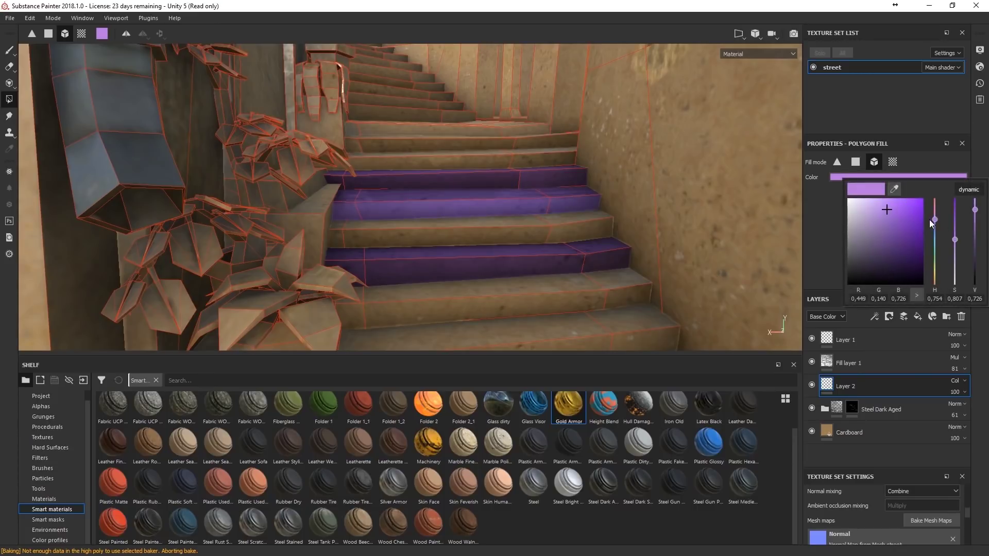
{"action": "left_click_drag", "start_coordinate": [931, 224], "coordinate": [933, 227]}
{"action": "left_click", "coordinate": [585, 238]}
Change the fill color to white and polygon-fill the walls on both sides of the staircase
{"action": "left_click_drag", "start_coordinate": [475, 122], "coordinate": [541, 267], "text": "alt"}
{"action": "left_click", "coordinate": [854, 176]}
{"action": "left_click", "coordinate": [845, 192]}
{"action": "left_click", "coordinate": [591, 202]}
{"action": "left_click", "coordinate": [315, 187]}
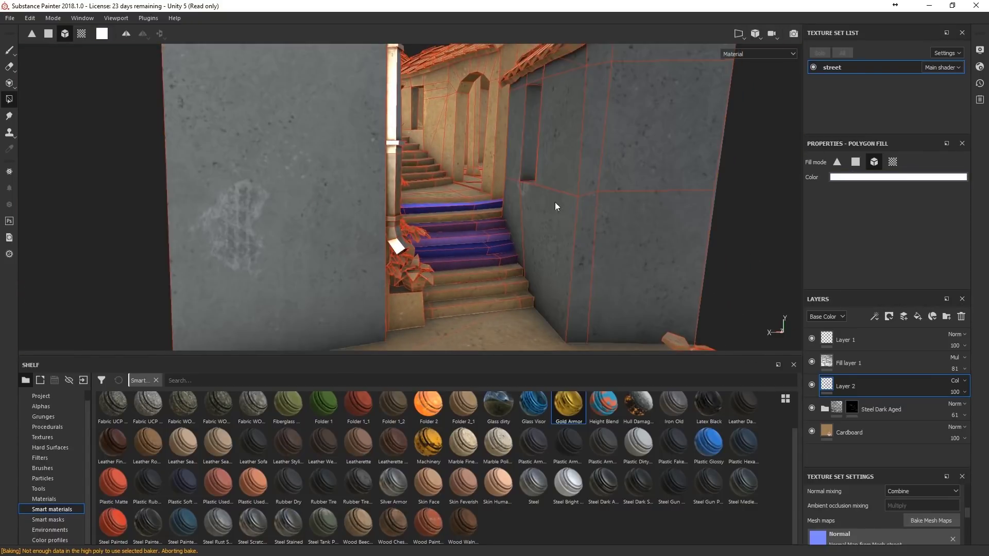
{"action": "left_click_drag", "start_coordinate": [564, 202], "coordinate": [608, 206], "text": "alt"}
{"action": "left_click", "coordinate": [863, 177]}
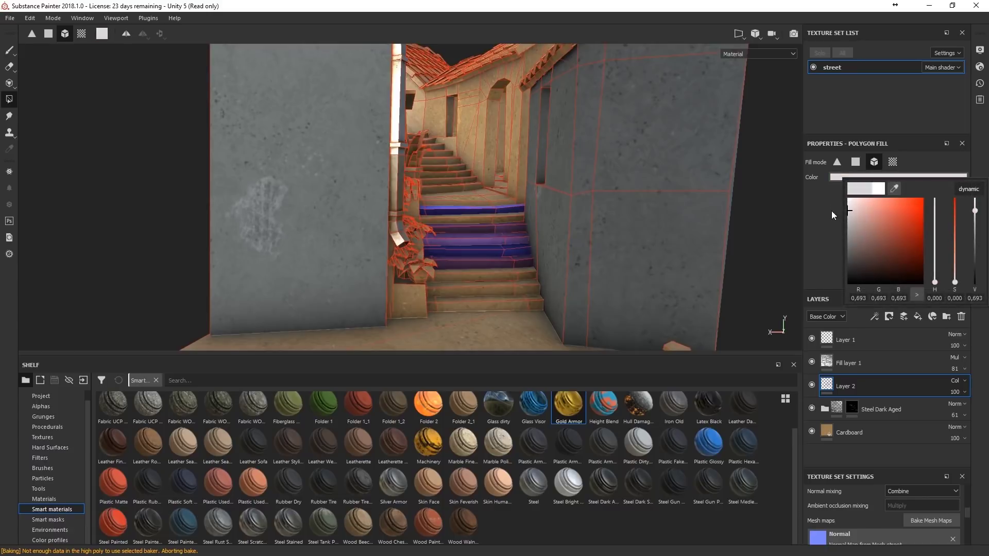
{"action": "mouse_move", "coordinate": [710, 212]}
{"action": "left_mouse_down", "text": "alt"}
{"action": "mouse_move", "coordinate": [379, 234]}
{"action": "mouse_move", "coordinate": [569, 232]}
{"action": "left_mouse_up", "text": "alt"}
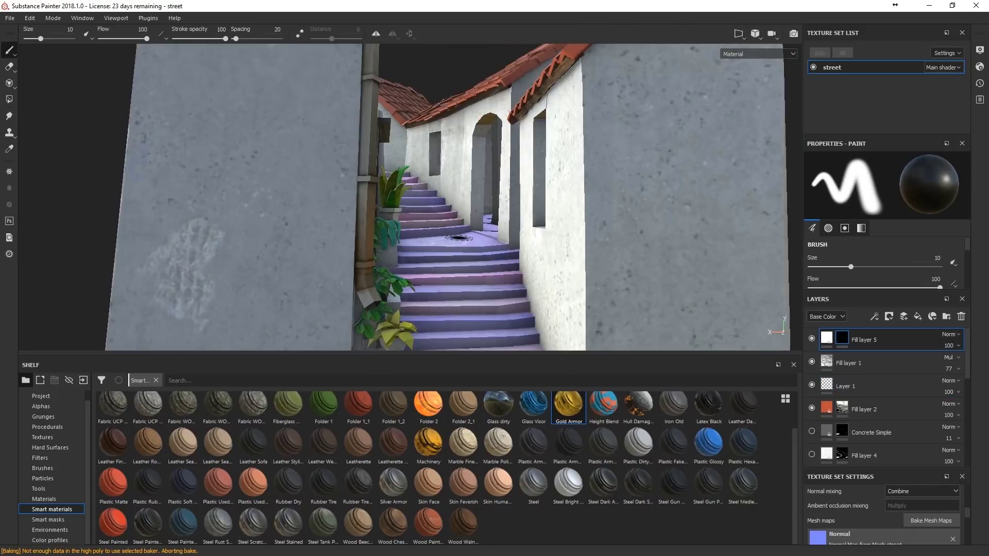
Examine the fully textured street model from the front, both up close and from further away
{"action": "mouse_move", "coordinate": [459, 238]}
{"action": "left_mouse_down", "text": "alt"}
{"action": "mouse_move", "coordinate": [455, 229]}
{"action": "mouse_move", "coordinate": [440, 246]}
{"action": "mouse_move", "coordinate": [453, 263]}
{"action": "mouse_move", "coordinate": [440, 240]}
{"action": "mouse_move", "coordinate": [464, 283]}
{"action": "mouse_move", "coordinate": [447, 280]}
{"action": "mouse_move", "coordinate": [441, 269]}
{"action": "mouse_move", "coordinate": [468, 252]}
{"action": "mouse_move", "coordinate": [453, 260]}
{"action": "mouse_move", "coordinate": [470, 270]}
{"action": "mouse_move", "coordinate": [449, 275]}
{"action": "mouse_move", "coordinate": [468, 286]}
{"action": "mouse_move", "coordinate": [481, 270]}
{"action": "mouse_move", "coordinate": [468, 268]}
{"action": "mouse_move", "coordinate": [486, 273]}
{"action": "left_mouse_up", "text": "alt"}
{"action": "scroll", "coordinate": [454, 229], "scroll_direction": "up", "scroll_amount": 3}
{"action": "scroll", "coordinate": [455, 228], "scroll_direction": "down", "scroll_amount": 3}
{"action": "scroll", "coordinate": [466, 269], "scroll_direction": "up", "scroll_amount": 2}
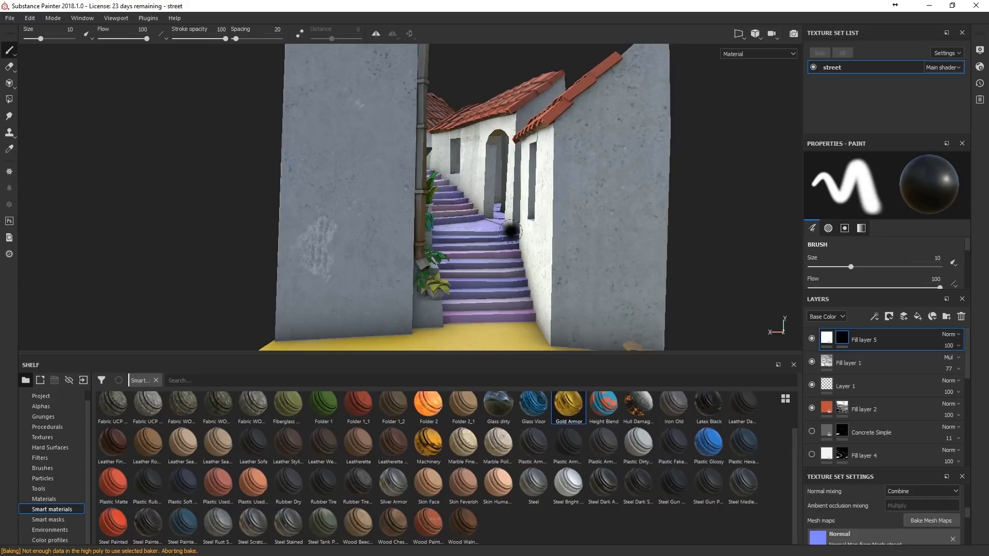
{"action": "scroll", "coordinate": [511, 232], "scroll_direction": "up", "scroll_amount": 5}
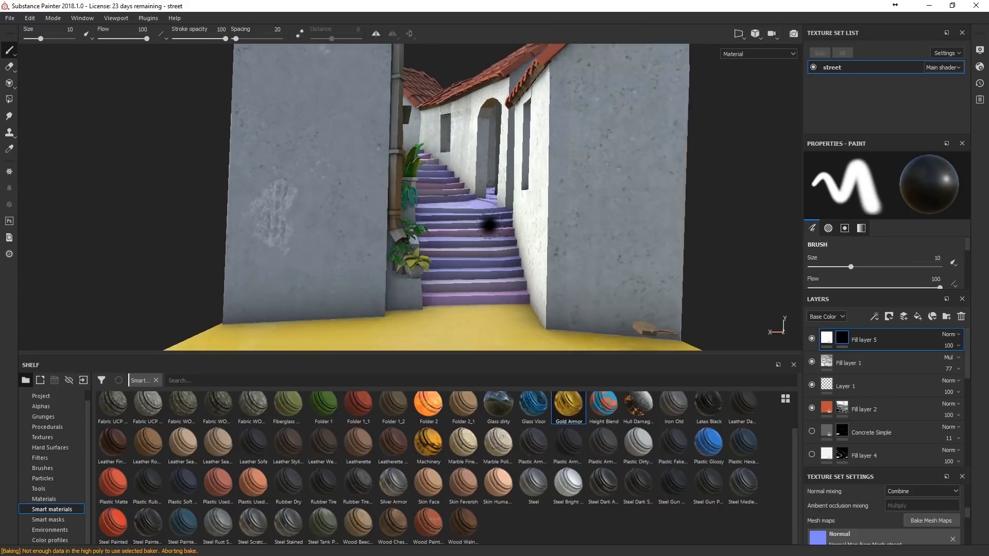
{"action": "mouse_move", "coordinate": [494, 225]}
{"action": "left_mouse_down", "text": "alt"}
{"action": "mouse_move", "coordinate": [466, 225]}
{"action": "mouse_move", "coordinate": [472, 231]}
{"action": "left_mouse_up", "text": "alt"}
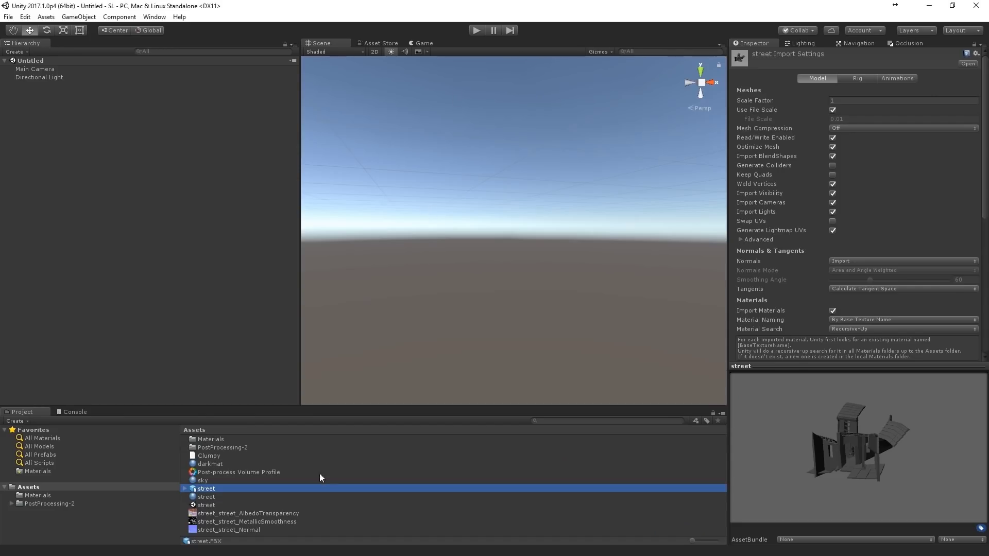
Switch to Unity, add the street model to the scene and apply the street material to it
{"action": "left_click_drag", "start_coordinate": [381, 408], "coordinate": [376, 379]}
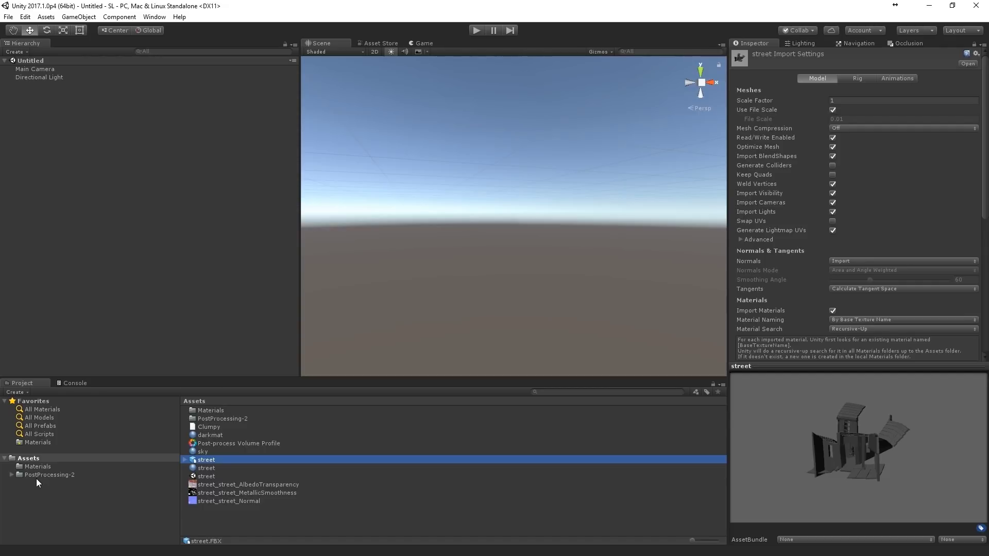
{"action": "left_click_drag", "start_coordinate": [194, 462], "coordinate": [103, 181]}
{"action": "middle_click_drag", "start_coordinate": [574, 240], "coordinate": [604, 270]}
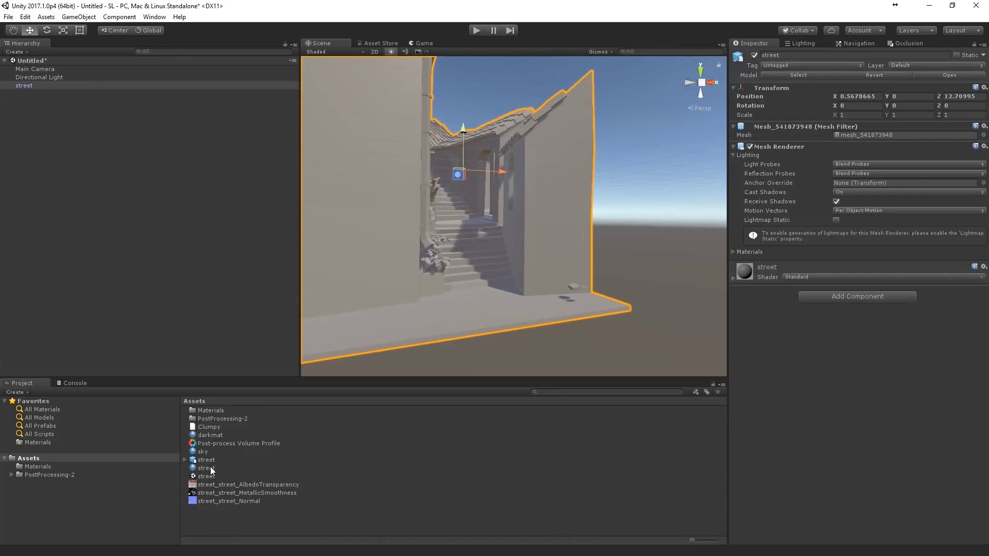
{"action": "left_click_drag", "start_coordinate": [209, 472], "coordinate": [460, 322]}
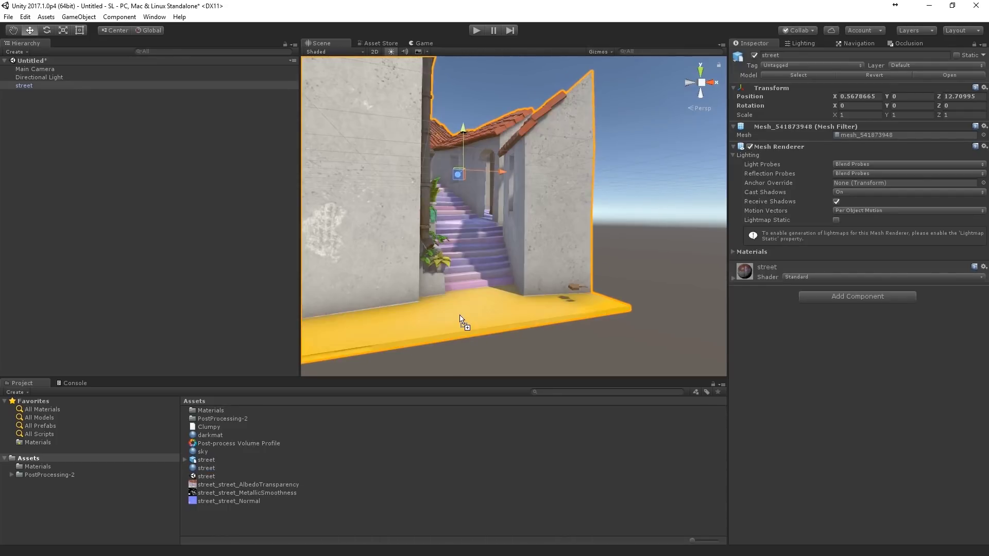
{"action": "left_click_drag", "start_coordinate": [587, 268], "coordinate": [695, 230], "text": "alt"}
{"action": "left_click", "coordinate": [694, 230]}
{"action": "middle_click_drag", "start_coordinate": [691, 235], "coordinate": [674, 264]}
{"action": "right_click_drag", "start_coordinate": [642, 267], "coordinate": [617, 270]}
{"action": "middle_click_drag", "start_coordinate": [618, 270], "coordinate": [607, 272]}
{"action": "left_click", "coordinate": [608, 221]}
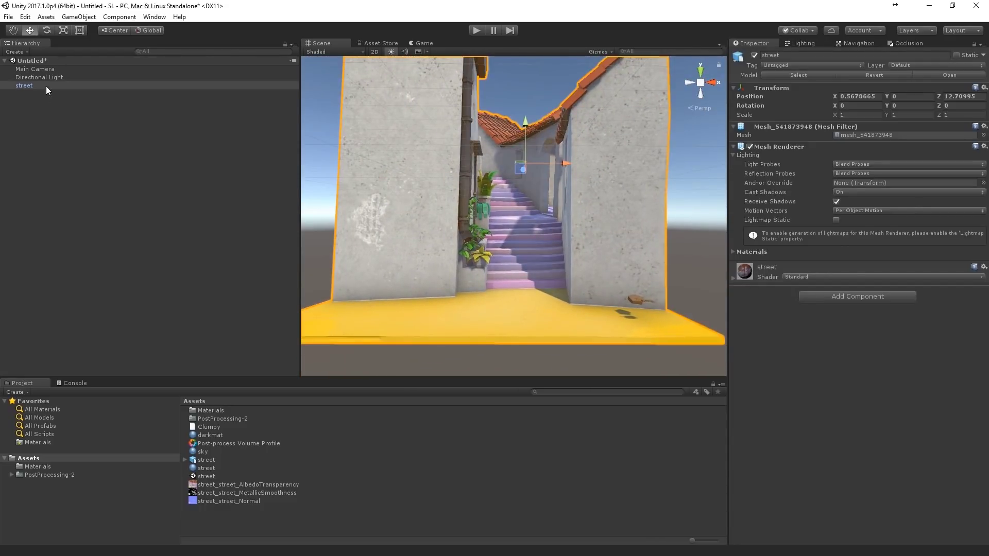
Open the import settings of the street model's source asset to check the Generate Lightmap UVs option
{"action": "right_click", "coordinate": [26, 85]}
{"action": "left_click", "coordinate": [41, 156]}
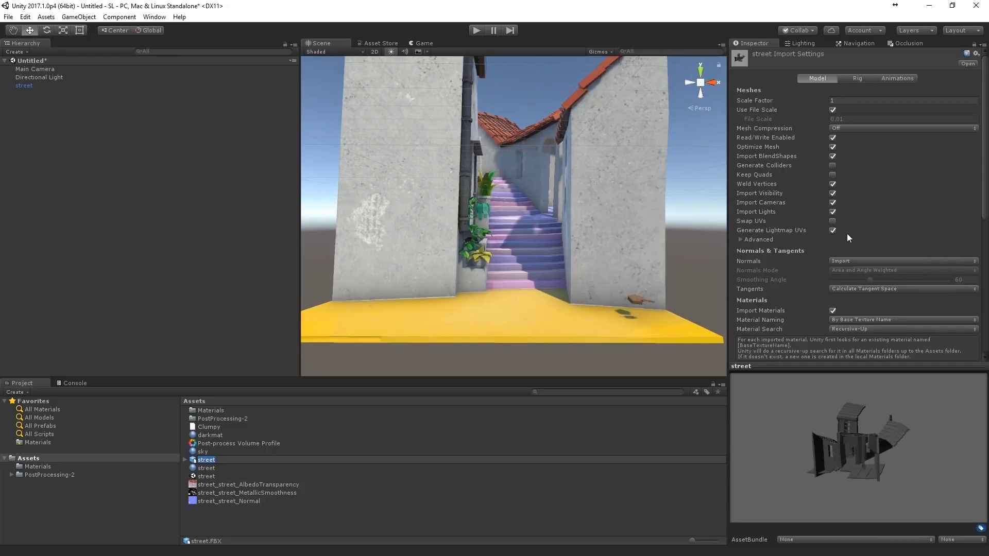
{"action": "left_click_drag", "start_coordinate": [520, 196], "coordinate": [546, 192], "text": "alt"}
{"action": "middle_click_drag", "start_coordinate": [546, 192], "coordinate": [553, 215]}
{"action": "right_click_drag", "start_coordinate": [553, 215], "coordinate": [524, 228]}
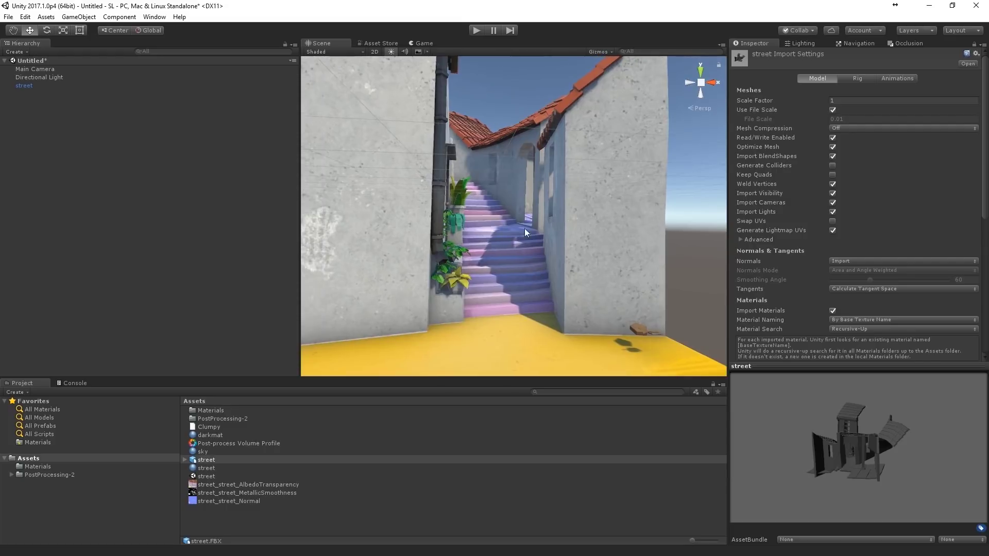
Select the street's AlbedoTransparency, MetallicSmoothness and Normal textures and check their Max Size options
{"action": "left_click", "coordinate": [219, 486]}
{"action": "left_click", "coordinate": [219, 499], "text": "shift"}
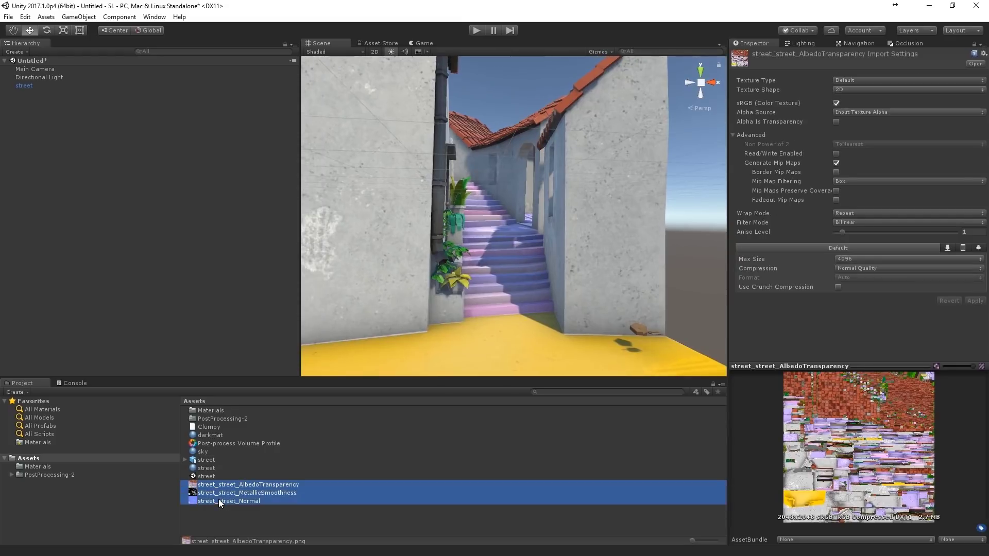
{"action": "left_click", "coordinate": [850, 152]}
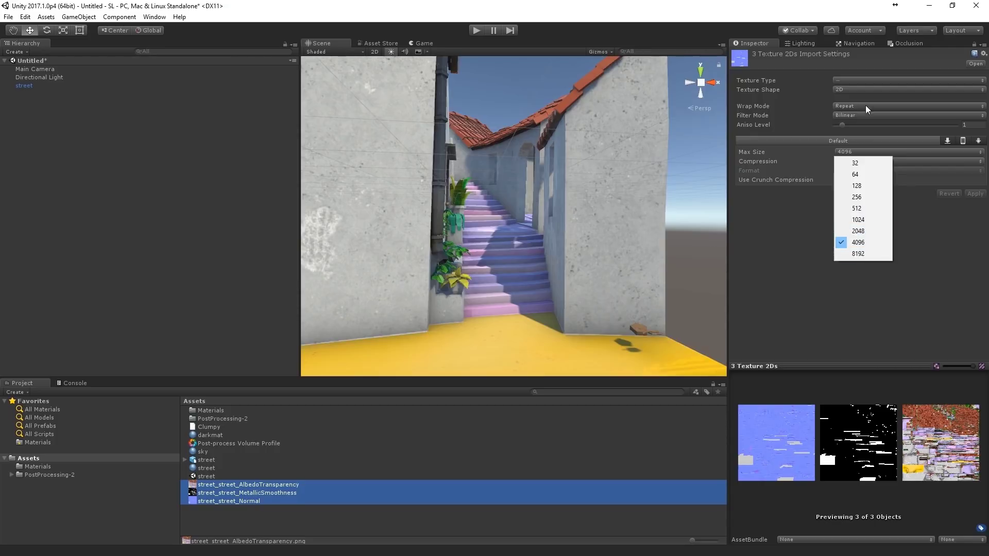
{"action": "left_click", "coordinate": [803, 5]}
Select the Main Camera and narrow its field of view to 41.7
{"action": "mouse_move", "coordinate": [491, 130]}
{"action": "middle_mouse_down"}
{"action": "mouse_move", "coordinate": [505, 164]}
{"action": "mouse_move", "coordinate": [497, 146]}
{"action": "middle_mouse_up"}
{"action": "scroll", "coordinate": [499, 178], "scroll_direction": "up", "scroll_amount": 1}
{"action": "middle_click_drag", "start_coordinate": [512, 199], "coordinate": [487, 195]}
{"action": "right_click_drag", "start_coordinate": [488, 195], "coordinate": [498, 245]}
{"action": "key", "text": "w"}
{"action": "left_click", "coordinate": [58, 70]}
{"action": "scroll", "coordinate": [413, 221], "scroll_direction": "down", "scroll_amount": 3}
{"action": "scroll", "coordinate": [498, 245], "scroll_direction": "down", "scroll_amount": 5}
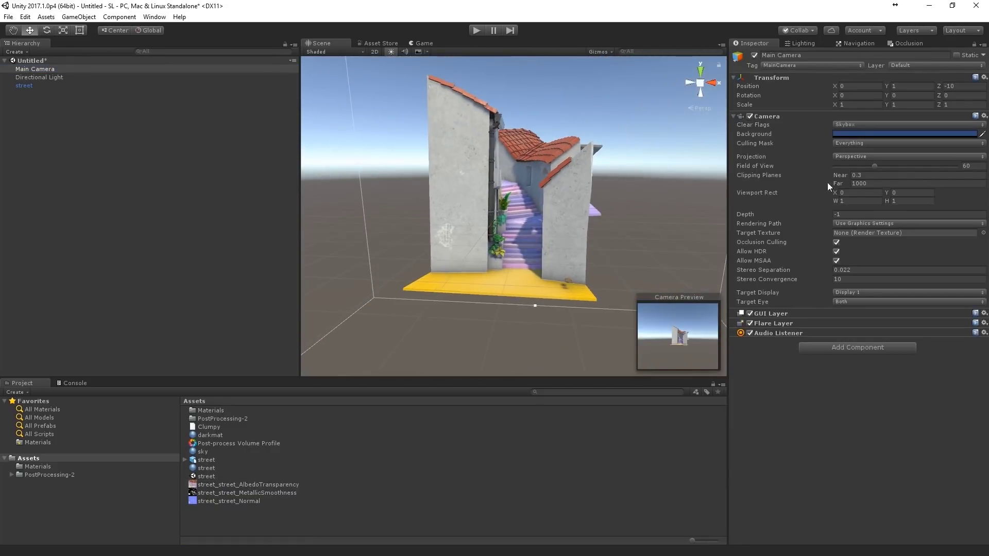
{"action": "left_click_drag", "start_coordinate": [874, 167], "coordinate": [862, 168]}
Move the Main Camera to X 0.99, Y 0.05, Z 5.15 facing the stairs and check the framing in the game view
{"action": "right_click_drag", "start_coordinate": [610, 201], "coordinate": [509, 215]}
{"action": "scroll", "coordinate": [508, 215], "scroll_direction": "down", "scroll_amount": 3}
{"action": "scroll", "coordinate": [544, 226], "scroll_direction": "down", "scroll_amount": 3}
{"action": "right_click_drag", "start_coordinate": [583, 208], "coordinate": [519, 230]}
{"action": "scroll", "coordinate": [520, 230], "scroll_direction": "down", "scroll_amount": 2}
{"action": "middle_click_drag", "start_coordinate": [490, 232], "coordinate": [446, 245]}
{"action": "left_click_drag", "start_coordinate": [408, 240], "coordinate": [567, 170]}
{"action": "right_click_drag", "start_coordinate": [558, 200], "coordinate": [580, 205]}
{"action": "left_click_drag", "start_coordinate": [549, 214], "coordinate": [551, 220]}
{"action": "left_click_drag", "start_coordinate": [531, 164], "coordinate": [528, 174]}
{"action": "left_click_drag", "start_coordinate": [551, 226], "coordinate": [554, 228]}
{"action": "left_click_drag", "start_coordinate": [532, 174], "coordinate": [533, 168]}
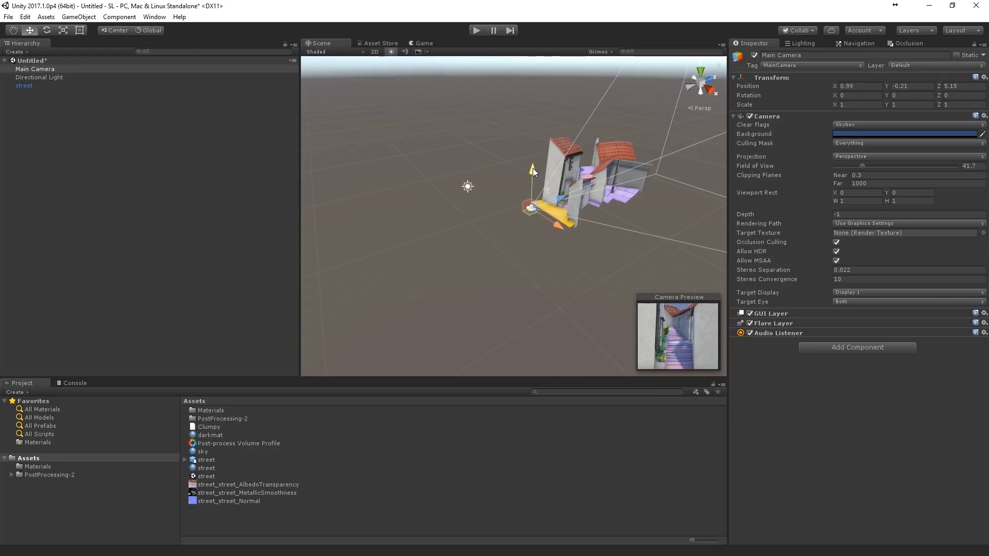
{"action": "left_click", "coordinate": [423, 43]}
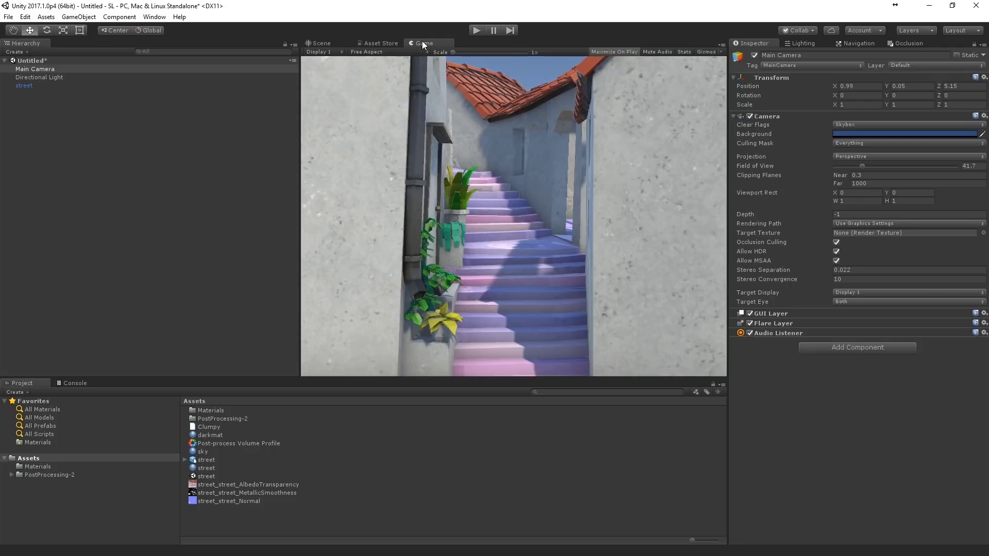
{"action": "left_click", "coordinate": [318, 46]}
Create a new material named sky2 in the Assets folder
{"action": "right_click_drag", "start_coordinate": [480, 276], "coordinate": [447, 279]}
{"action": "scroll", "coordinate": [444, 279], "scroll_direction": "up", "scroll_amount": 5}
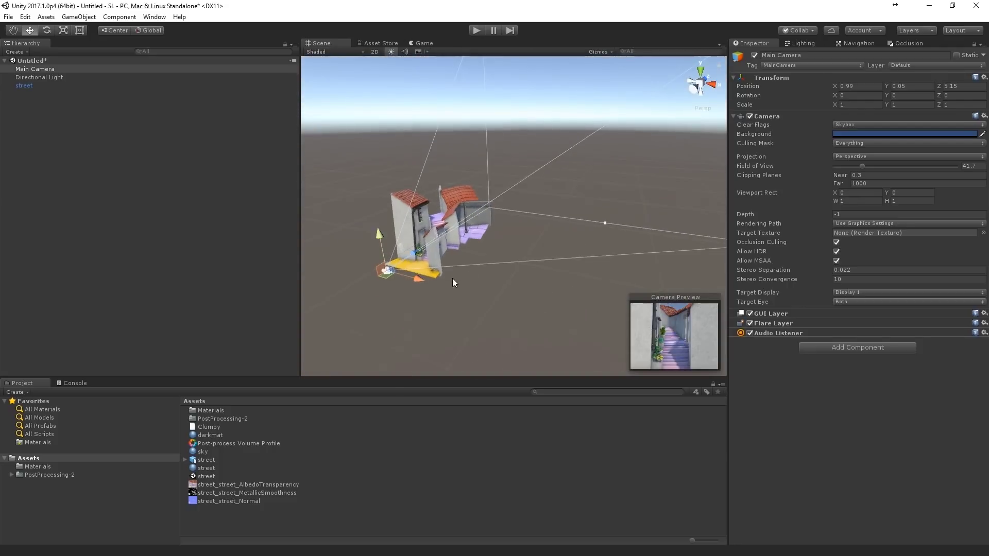
{"action": "middle_click_drag", "start_coordinate": [421, 282], "coordinate": [541, 270]}
{"action": "scroll", "coordinate": [541, 270], "scroll_direction": "up", "scroll_amount": 4}
{"action": "right_click_drag", "start_coordinate": [536, 278], "coordinate": [487, 228]}
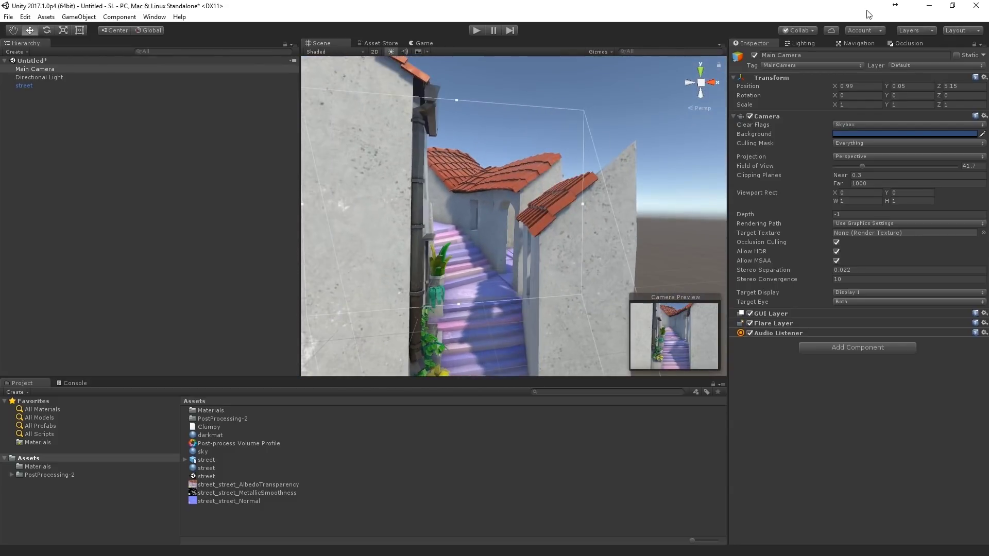
{"action": "left_click", "coordinate": [801, 44]}
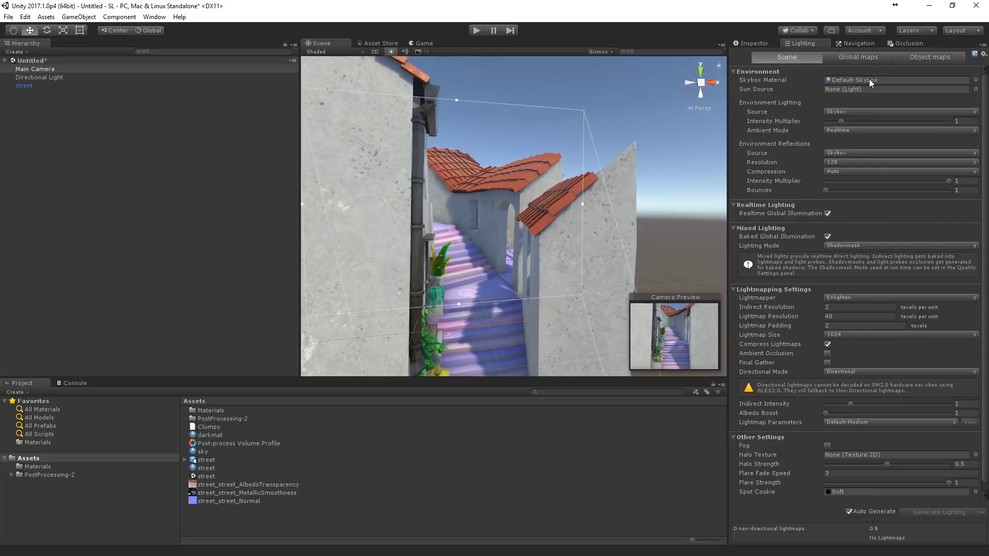
{"action": "right_click", "coordinate": [309, 526]}
{"action": "mouse_move", "coordinate": [359, 337]}
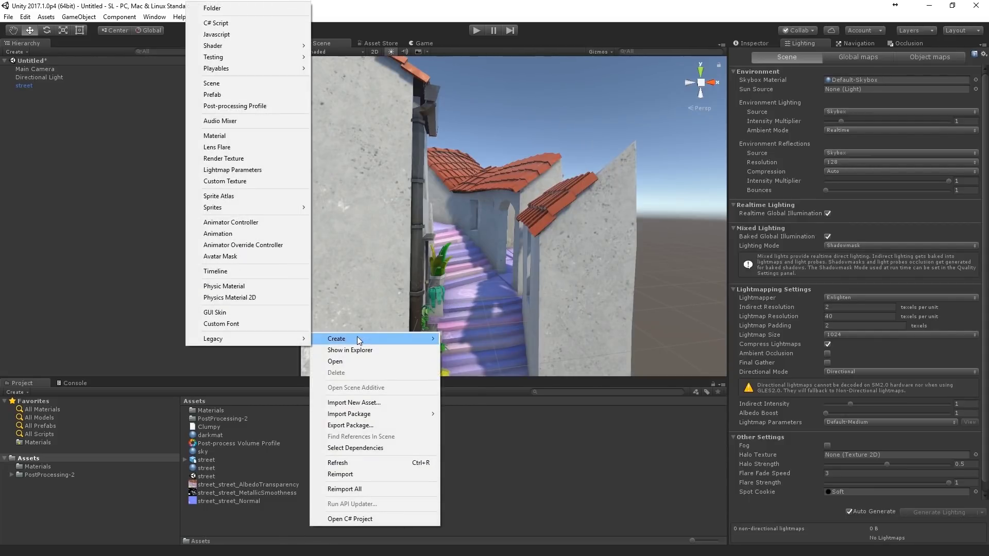
{"action": "left_click", "coordinate": [221, 136]}
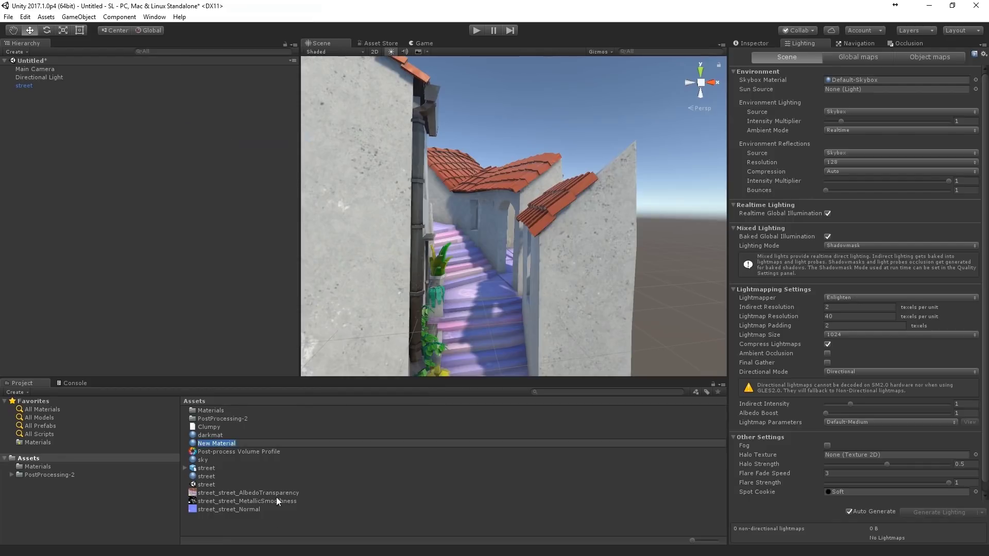
{"action": "type", "text": "sky2"}
{"action": "key", "text": "Return"}
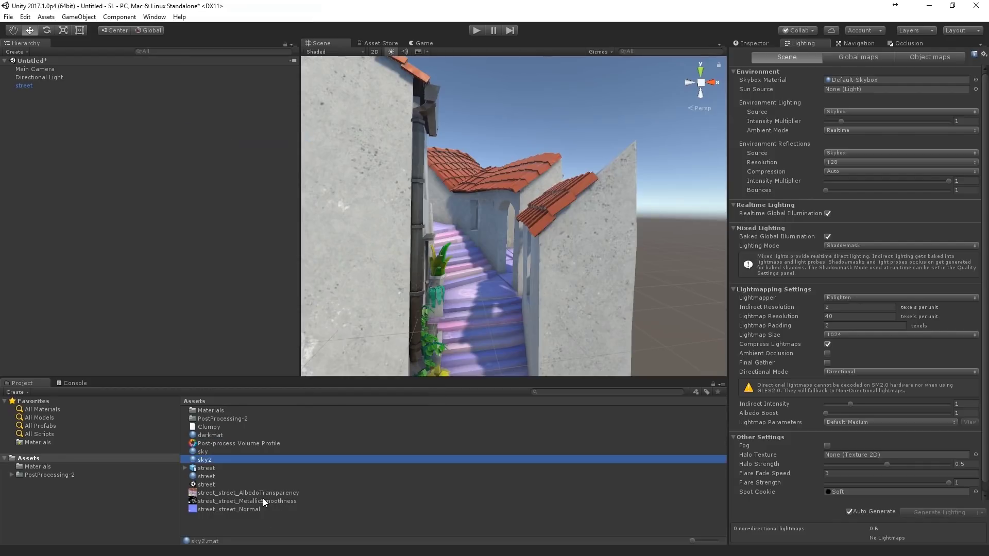
Give the sky2 material the Skybox/Procedural shader and set its Sky Tint to a light blue, about 6593FF
{"action": "left_click", "coordinate": [747, 43]}
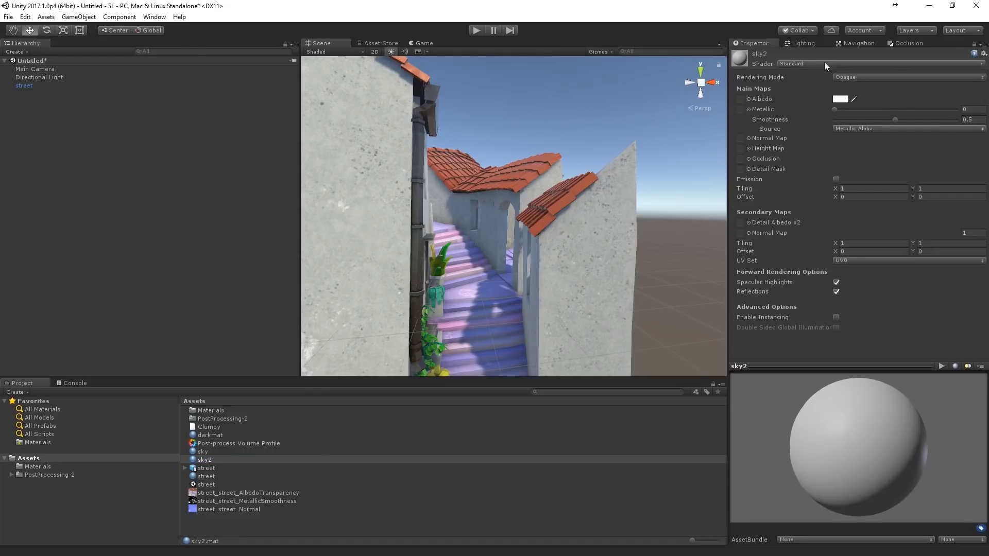
{"action": "left_click", "coordinate": [824, 63]}
{"action": "mouse_move", "coordinate": [821, 156]}
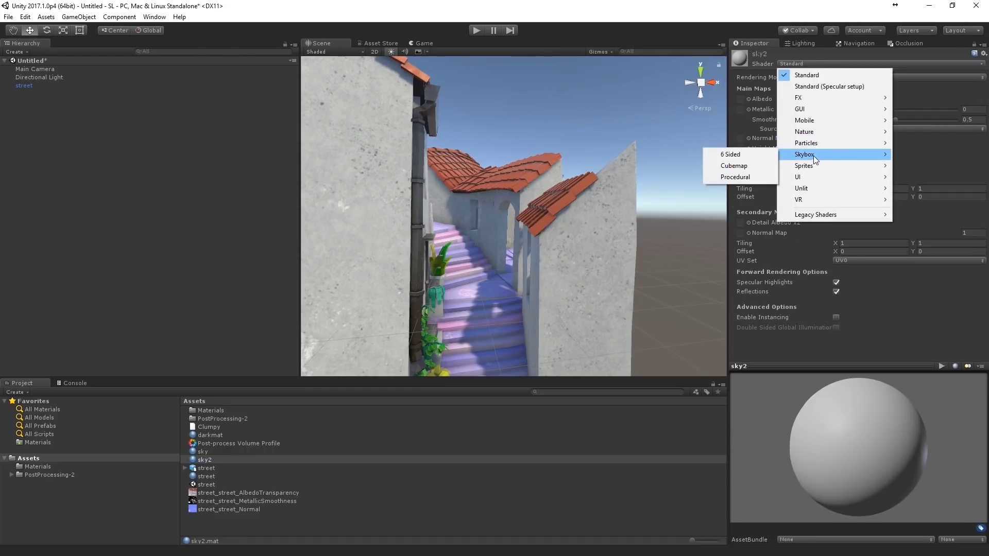
{"action": "left_click", "coordinate": [732, 177]}
{"action": "left_click", "coordinate": [965, 105]}
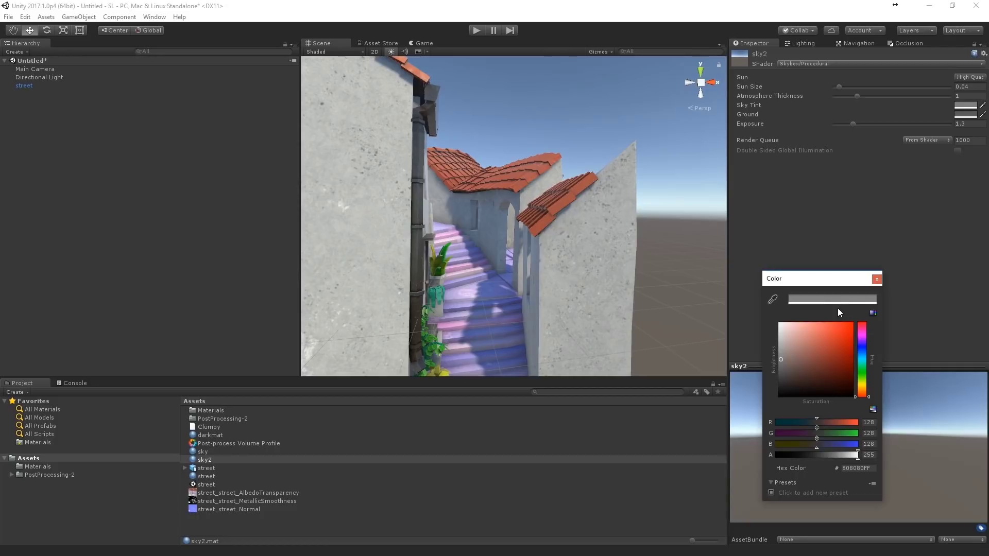
{"action": "left_click", "coordinate": [806, 325]}
{"action": "mouse_move", "coordinate": [863, 363]}
{"action": "left_mouse_down"}
{"action": "mouse_move", "coordinate": [863, 351]}
{"action": "mouse_move", "coordinate": [816, 337]}
{"action": "mouse_move", "coordinate": [819, 325]}
{"action": "mouse_move", "coordinate": [860, 352]}
{"action": "mouse_move", "coordinate": [826, 324]}
{"action": "left_mouse_up"}
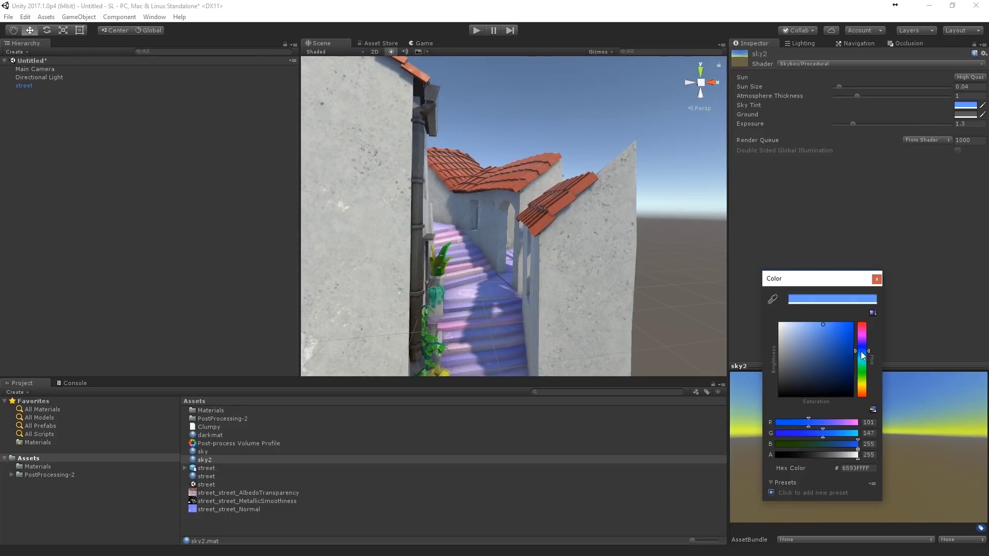
{"action": "left_click", "coordinate": [876, 279]}
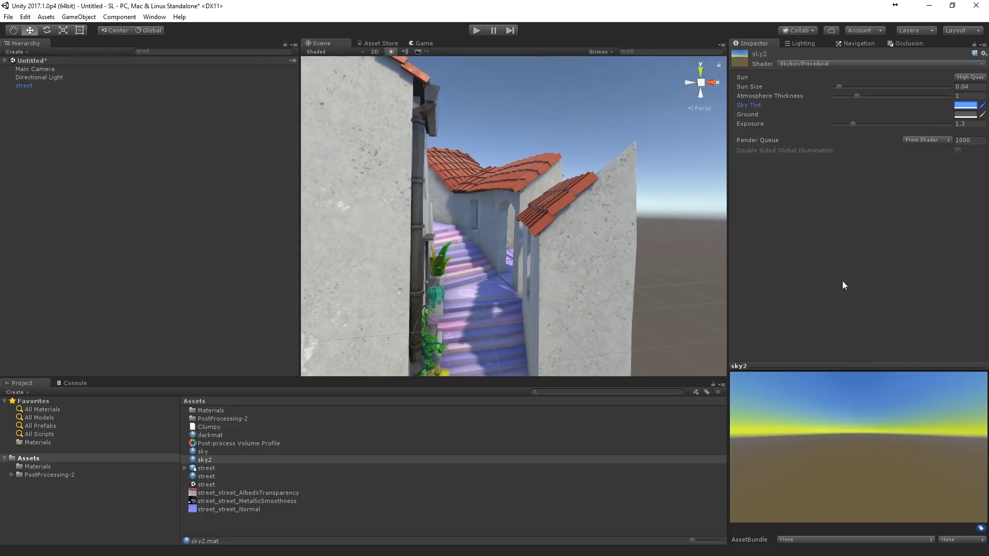
Assign sky2 as the scene's skybox material and view the street against the new sky
{"action": "left_click", "coordinate": [804, 43]}
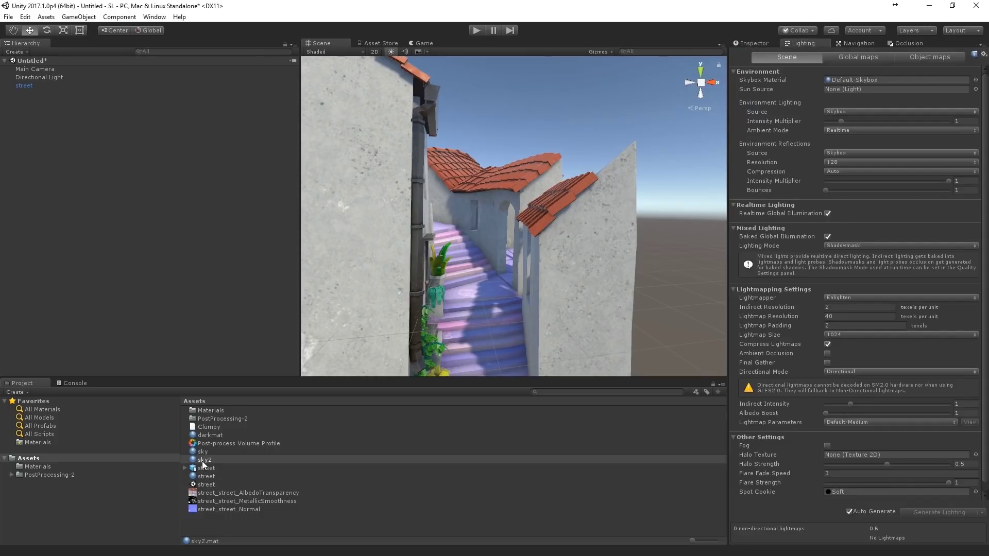
{"action": "left_click_drag", "start_coordinate": [202, 466], "coordinate": [845, 79]}
{"action": "middle_click_drag", "start_coordinate": [532, 285], "coordinate": [493, 249]}
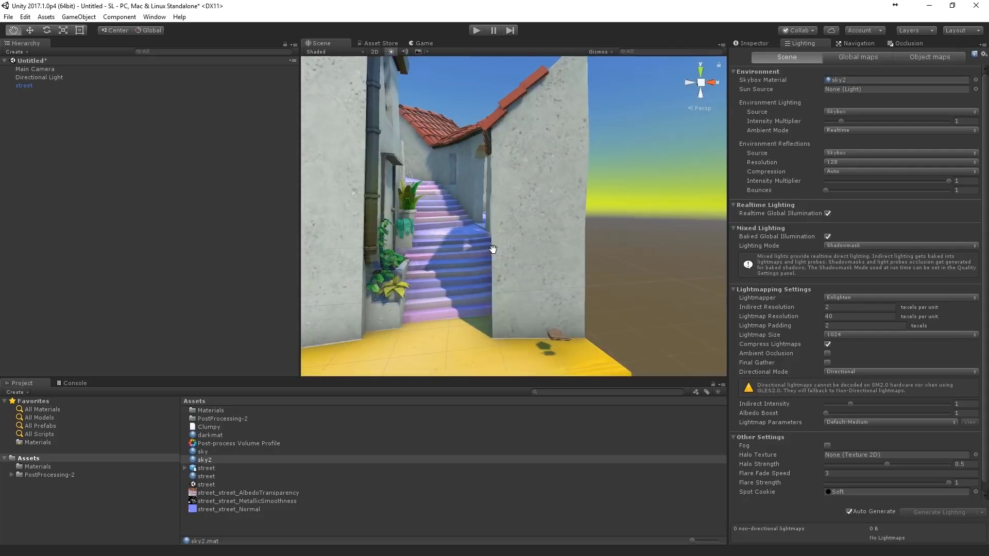
{"action": "right_click_drag", "start_coordinate": [493, 249], "coordinate": [580, 252]}
{"action": "middle_click_drag", "start_coordinate": [580, 252], "coordinate": [580, 268]}
Set the environment lighting source to Color and pick a medium blue as the ambient color
{"action": "left_click", "coordinate": [858, 112]}
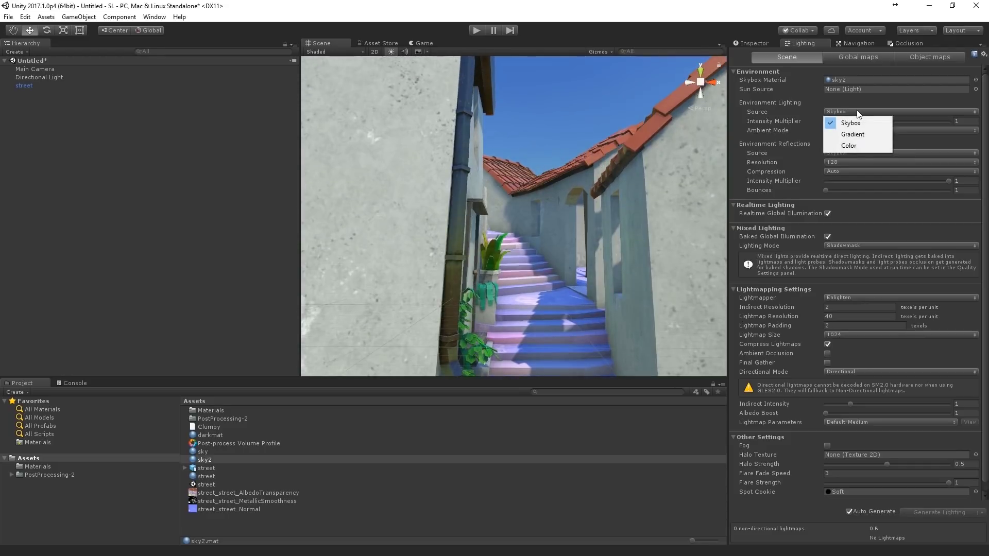
{"action": "left_click", "coordinate": [859, 144]}
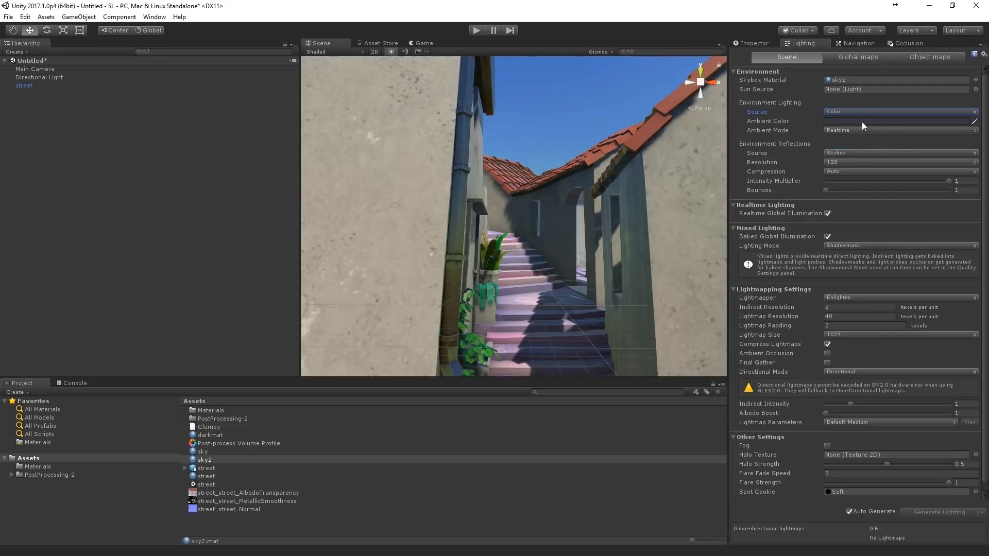
{"action": "left_click", "coordinate": [861, 122]}
{"action": "mouse_move", "coordinate": [831, 347]}
{"action": "left_mouse_down"}
{"action": "mouse_move", "coordinate": [817, 348]}
{"action": "mouse_move", "coordinate": [828, 357]}
{"action": "mouse_move", "coordinate": [816, 364]}
{"action": "mouse_move", "coordinate": [862, 372]}
{"action": "mouse_move", "coordinate": [818, 363]}
{"action": "left_mouse_up"}
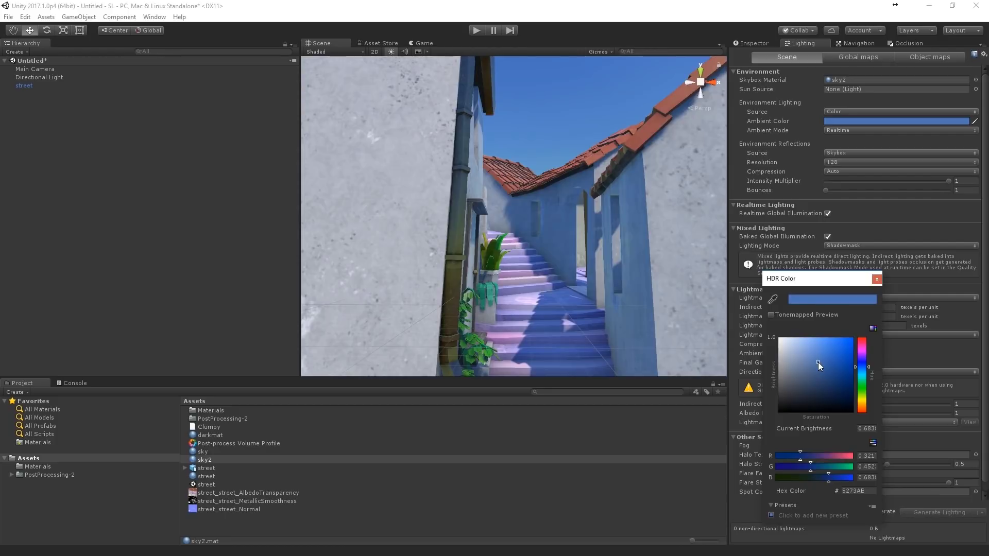
{"action": "left_click", "coordinate": [876, 280]}
{"action": "left_click", "coordinate": [908, 121]}
{"action": "left_click_drag", "start_coordinate": [811, 355], "coordinate": [816, 360]}
{"action": "left_click", "coordinate": [877, 279]}
Examine the street's walls, stairs and plants under the blue ambient light
{"action": "middle_click_drag", "start_coordinate": [592, 199], "coordinate": [583, 161]}
{"action": "scroll", "coordinate": [597, 144], "scroll_direction": "down", "scroll_amount": 3}
{"action": "right_click_drag", "start_coordinate": [583, 161], "coordinate": [573, 139]}
{"action": "middle_click_drag", "start_coordinate": [574, 139], "coordinate": [575, 171]}
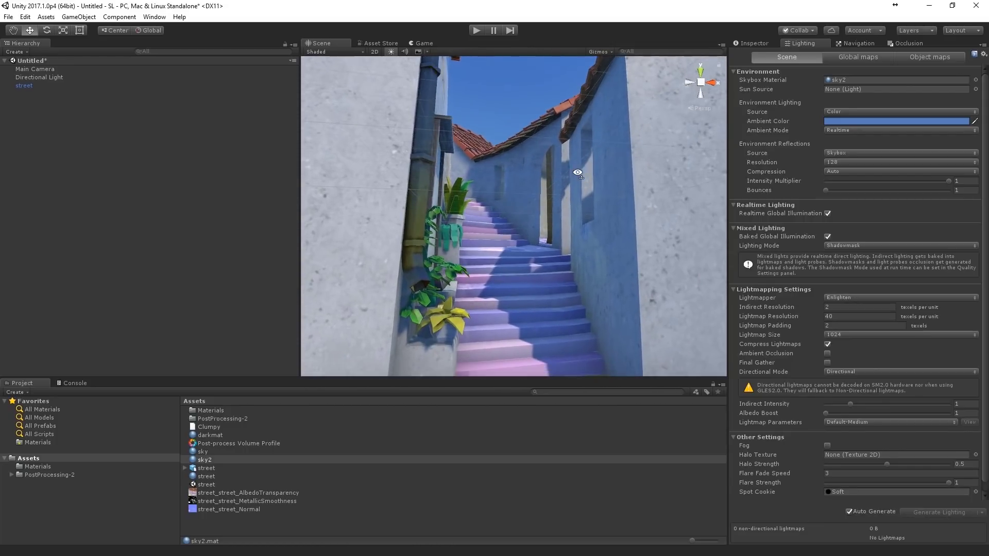
{"action": "right_click_drag", "start_coordinate": [575, 171], "coordinate": [574, 173]}
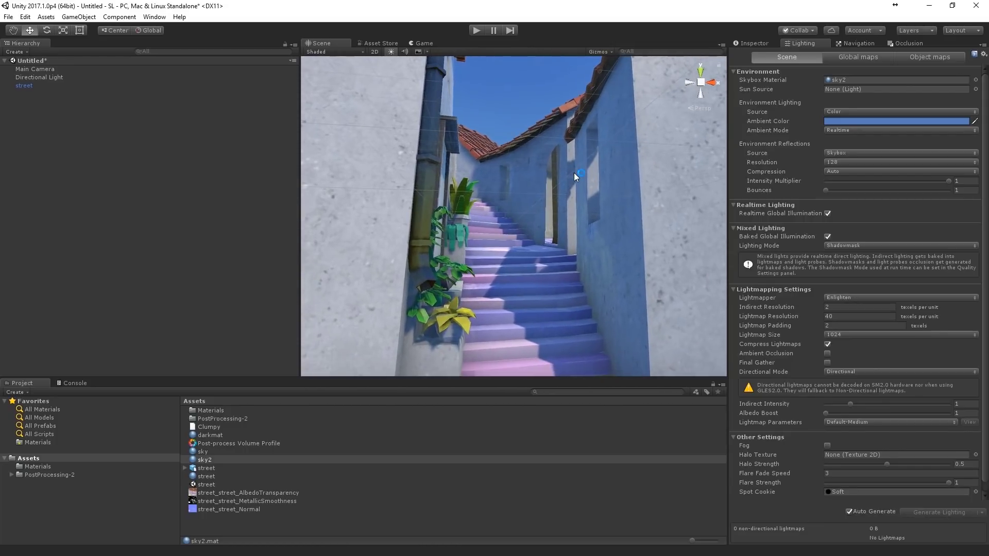
{"action": "middle_click_drag", "start_coordinate": [588, 189], "coordinate": [583, 203]}
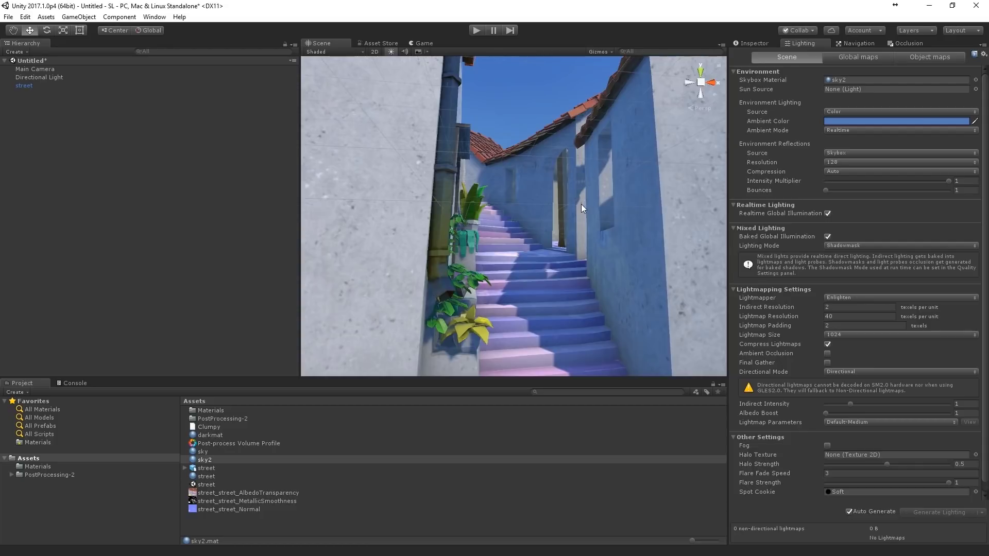
{"action": "left_click_drag", "start_coordinate": [586, 205], "coordinate": [371, 181], "text": "alt"}
Rotate the Directional Light to X 118.2 and Y -49.1 so sunlight falls across the stairs and one wall
{"action": "left_click", "coordinate": [52, 79]}
{"action": "middle_click_drag", "start_coordinate": [643, 245], "coordinate": [631, 238]}
{"action": "middle_click_drag", "start_coordinate": [565, 194], "coordinate": [566, 194]}
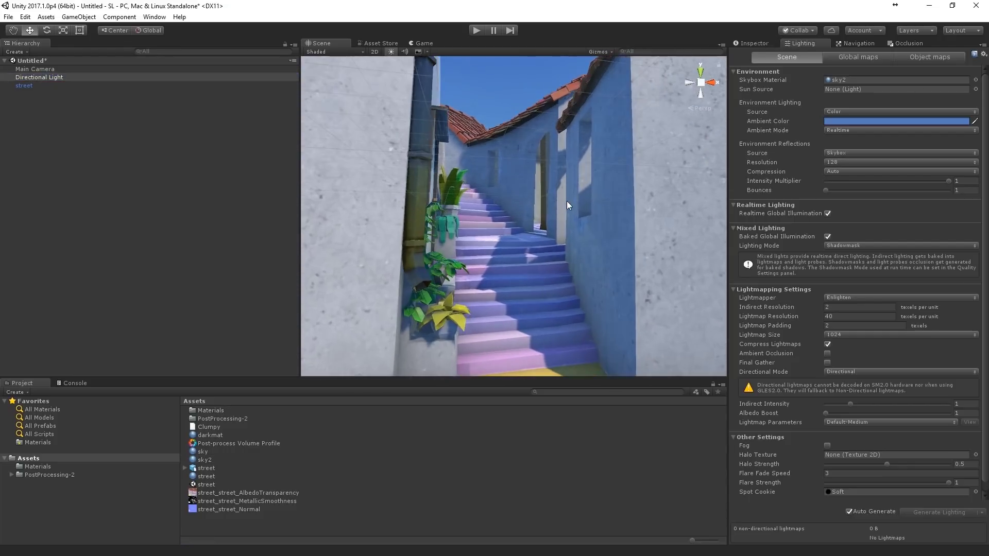
{"action": "right_click_drag", "start_coordinate": [568, 203], "coordinate": [552, 196]}
{"action": "left_click", "coordinate": [751, 44]}
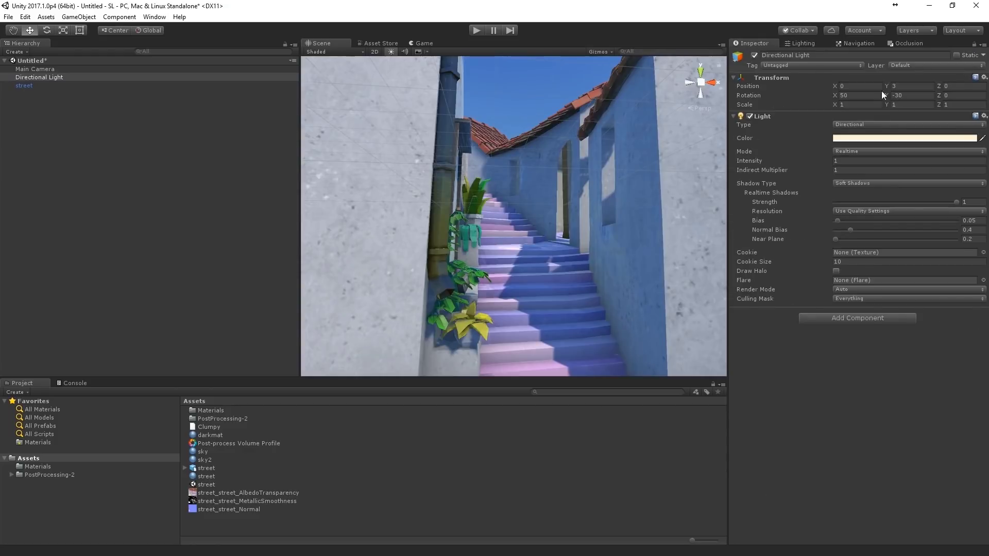
{"action": "left_click_drag", "start_coordinate": [836, 98], "coordinate": [292, 130]}
{"action": "left_click_drag", "start_coordinate": [887, 95], "coordinate": [848, 106]}
{"action": "left_click", "coordinate": [849, 95]}
{"action": "type", "text": "118.2"}
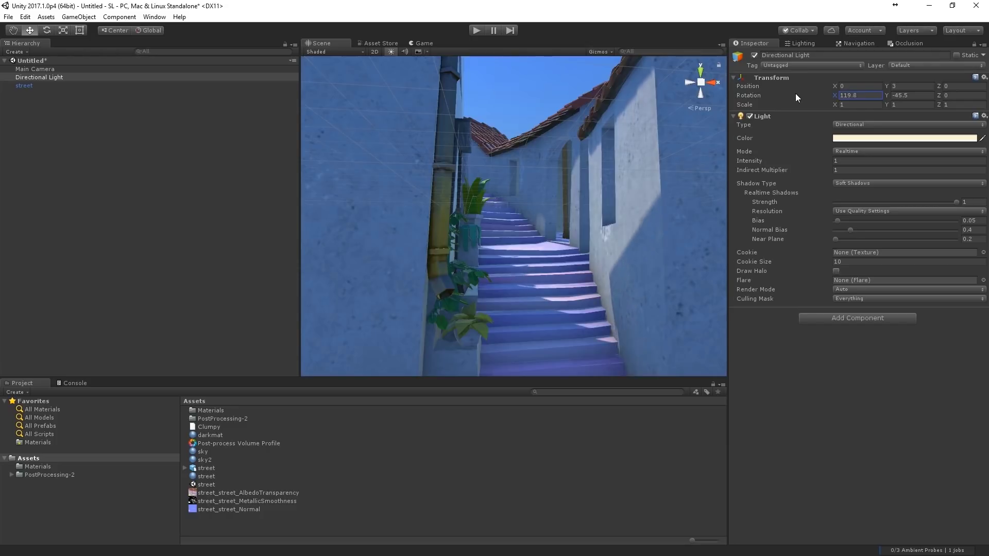
{"action": "mouse_move", "coordinate": [886, 95]}
{"action": "left_mouse_down"}
{"action": "mouse_move", "coordinate": [867, 97]}
{"action": "mouse_move", "coordinate": [888, 104]}
{"action": "left_mouse_up"}
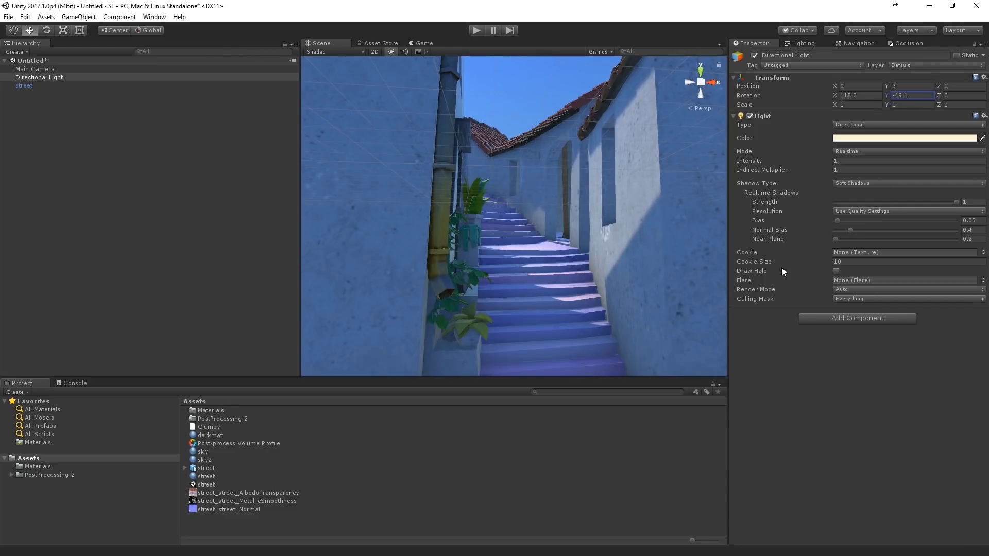
Set the Directional Light's mode to Mixed and the scene's mixed lighting mode to Baked Indirect
{"action": "left_click", "coordinate": [850, 152]}
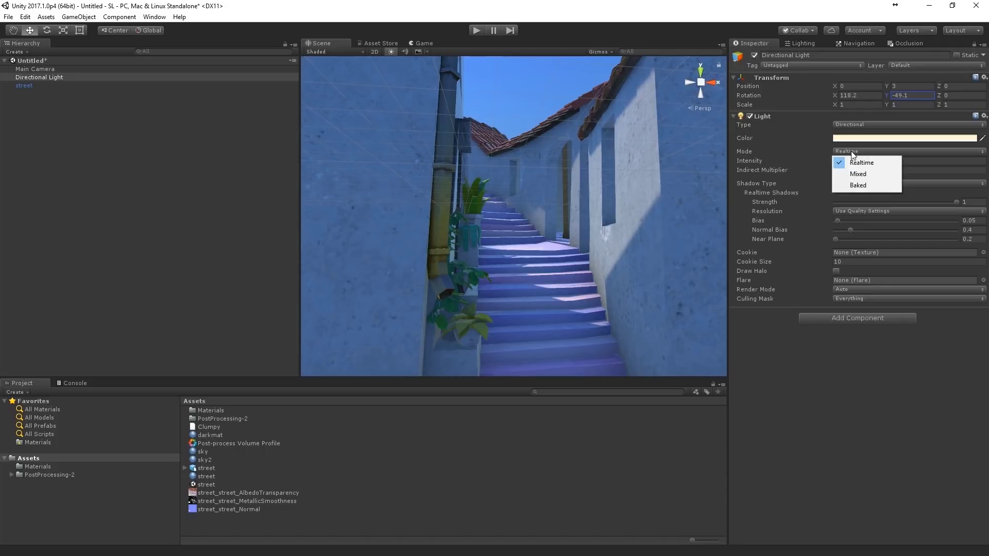
{"action": "left_click", "coordinate": [863, 173]}
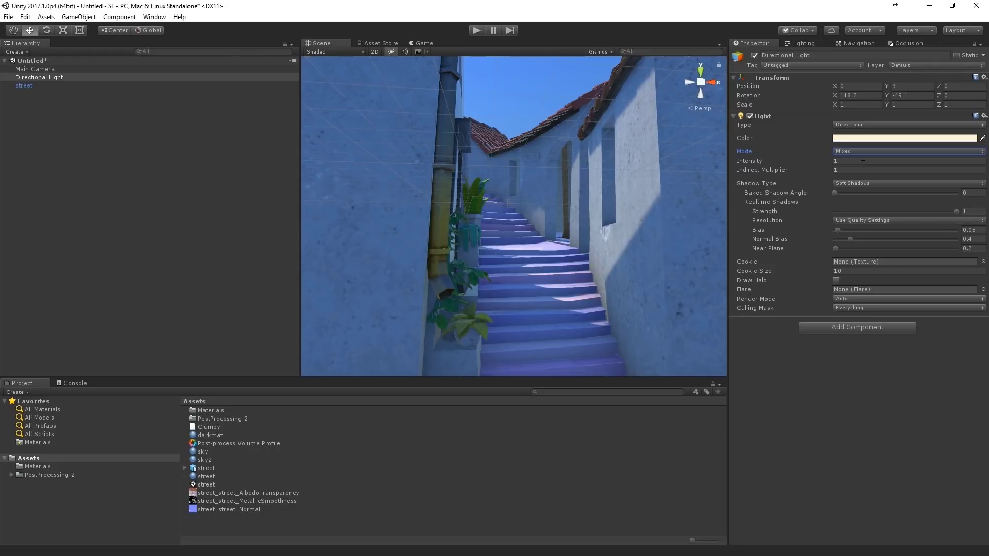
{"action": "left_click", "coordinate": [799, 44]}
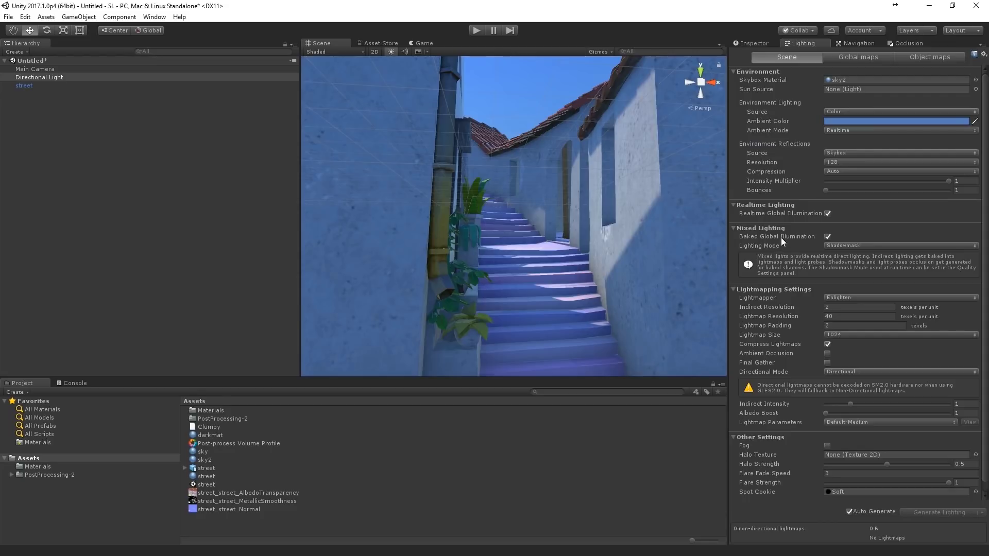
{"action": "left_click", "coordinate": [829, 245]}
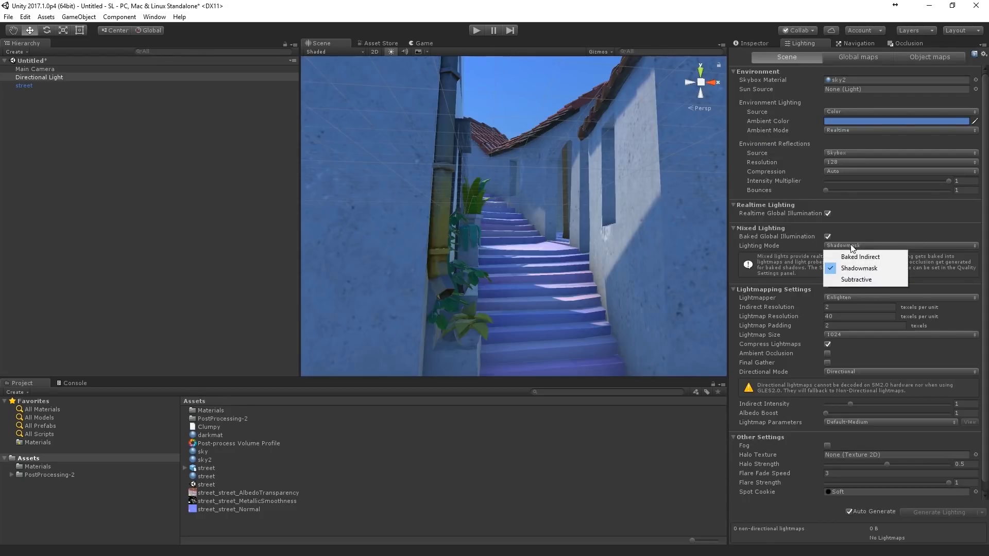
{"action": "left_click", "coordinate": [861, 258]}
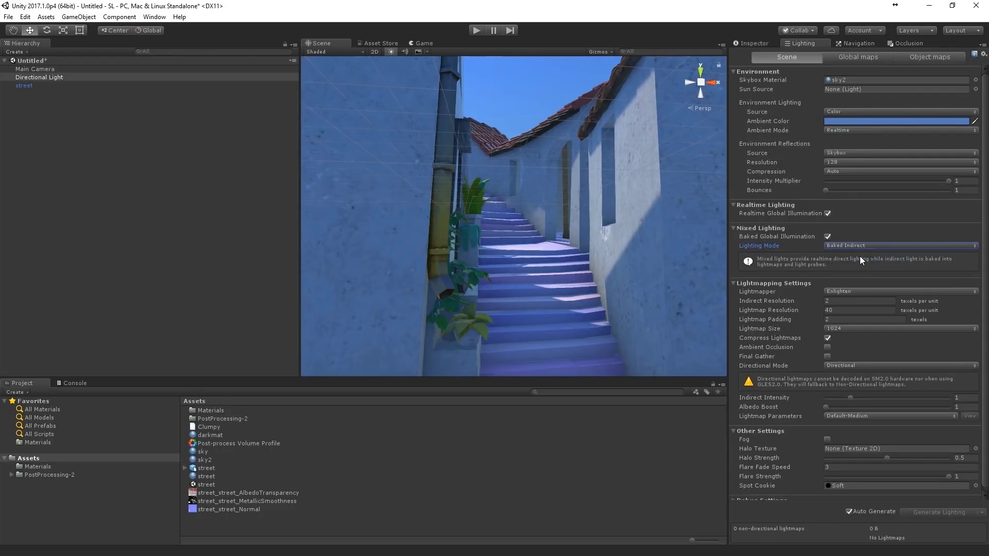
Configure lightmapping with the Progressive (Preview) lightmapper, Non-Directional mode and Default-VeryLowResolution lightmap parameters
{"action": "left_click", "coordinate": [838, 292]}
{"action": "left_click", "coordinate": [857, 312]}
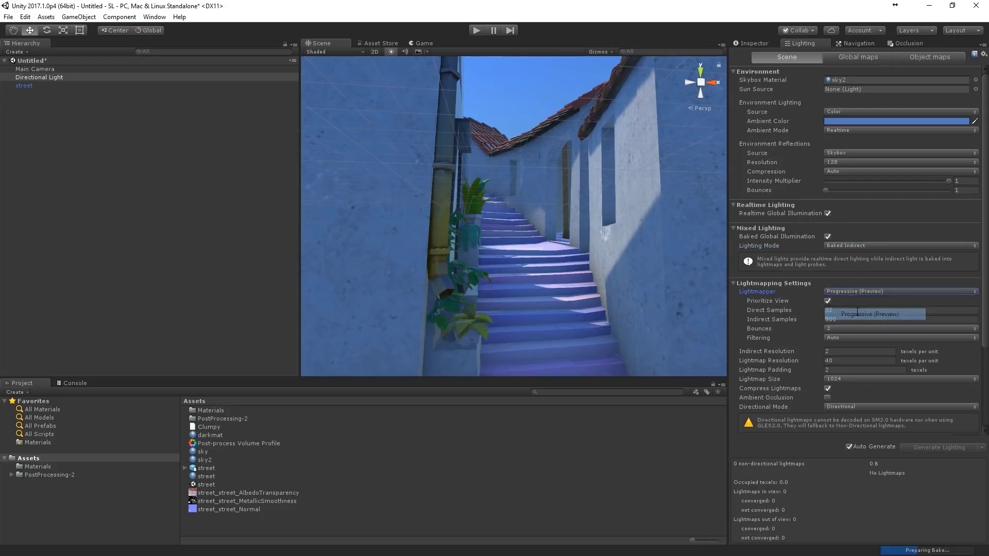
{"action": "middle_click_drag", "start_coordinate": [601, 182], "coordinate": [576, 185]}
{"action": "right_click_drag", "start_coordinate": [576, 185], "coordinate": [559, 212]}
{"action": "left_click", "coordinate": [840, 406]}
{"action": "left_click", "coordinate": [851, 415]}
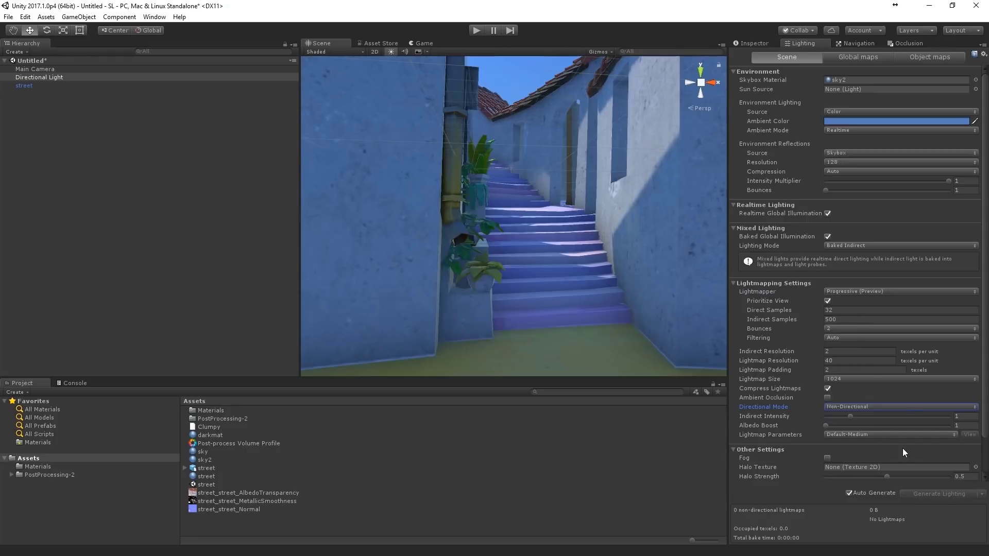
{"action": "left_click", "coordinate": [860, 433]}
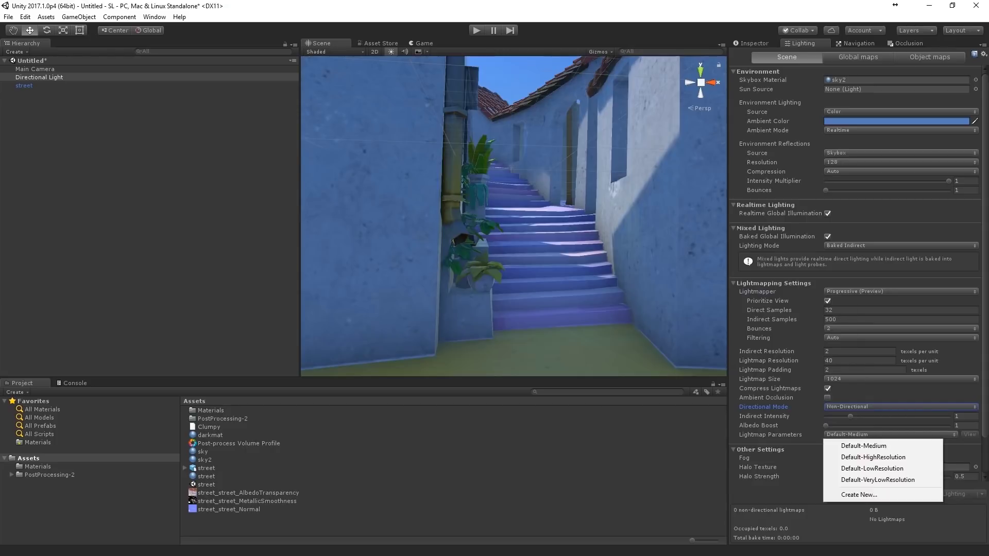
{"action": "left_click", "coordinate": [880, 478]}
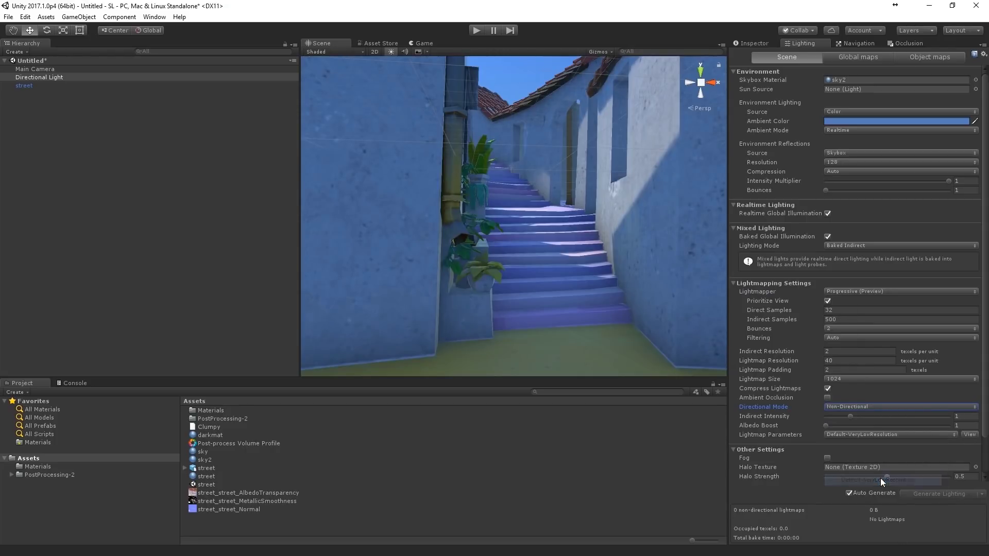
Turn off Realtime Global Illumination and mark the street object as Static
{"action": "left_click", "coordinate": [827, 213]}
{"action": "middle_click_drag", "start_coordinate": [463, 241], "coordinate": [505, 223]}
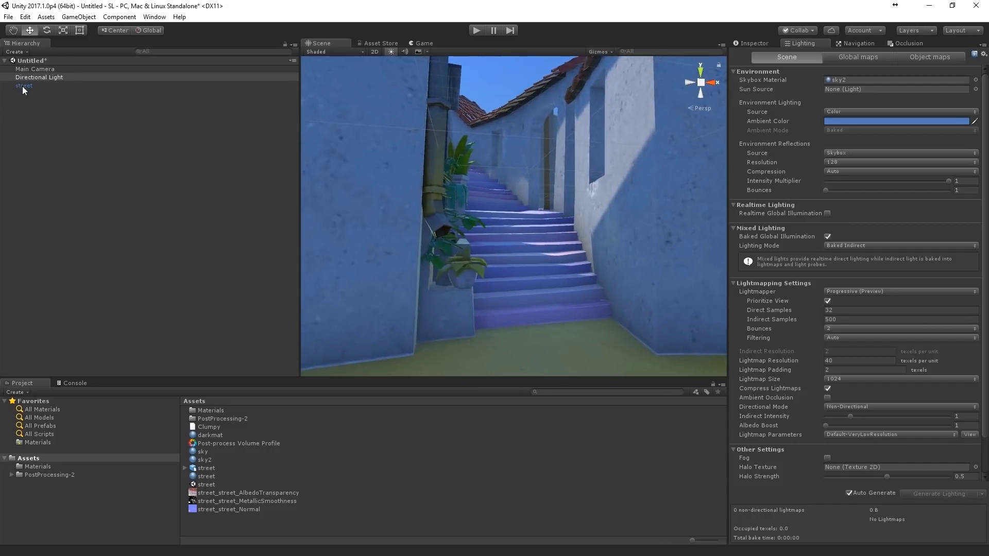
{"action": "left_click", "coordinate": [23, 87]}
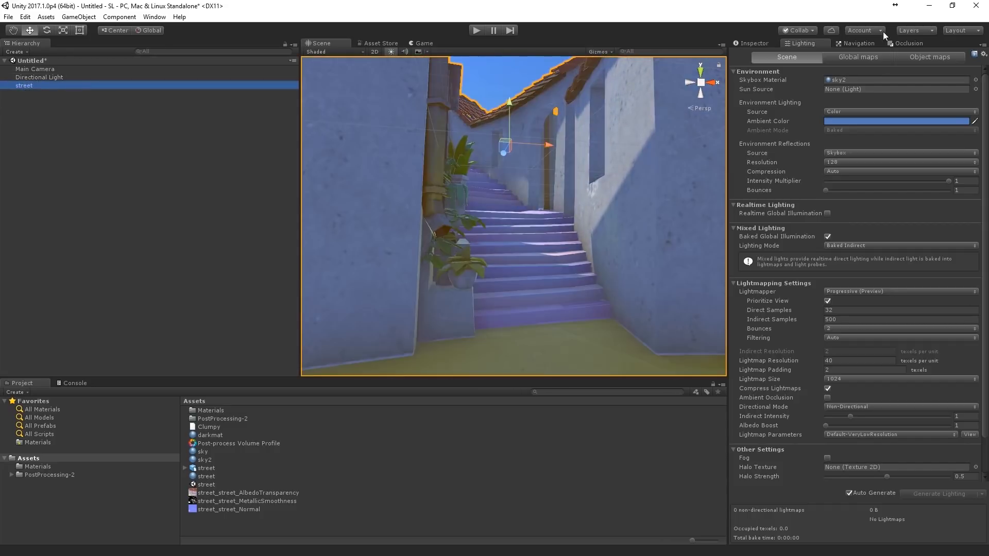
{"action": "left_click", "coordinate": [762, 44]}
{"action": "left_click", "coordinate": [957, 57]}
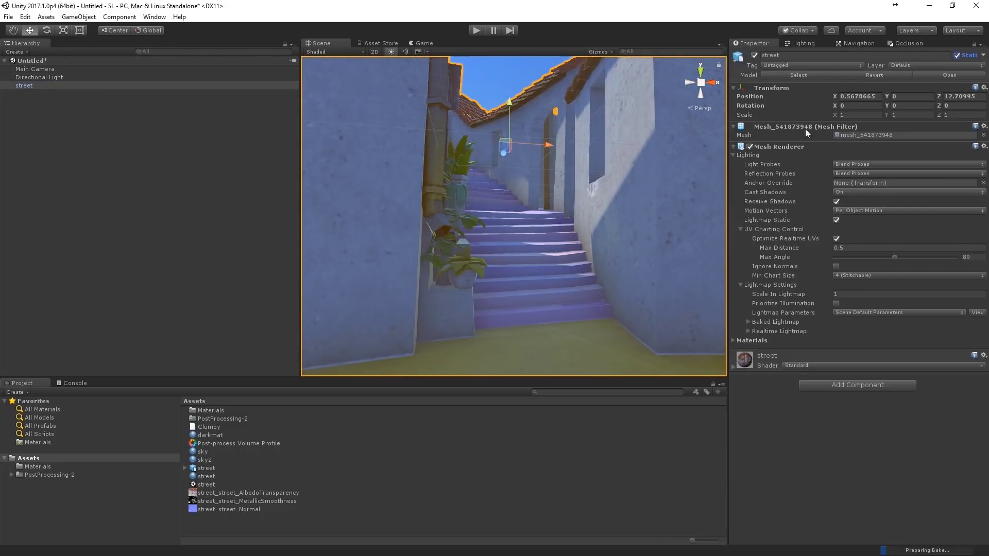
Check the baking street in the scene and set the Progressive lightmapper's bounces to 4
{"action": "middle_click_drag", "start_coordinate": [568, 237], "coordinate": [510, 234]}
{"action": "right_click_drag", "start_coordinate": [510, 234], "coordinate": [491, 230]}
{"action": "middle_click_drag", "start_coordinate": [491, 230], "coordinate": [500, 235]}
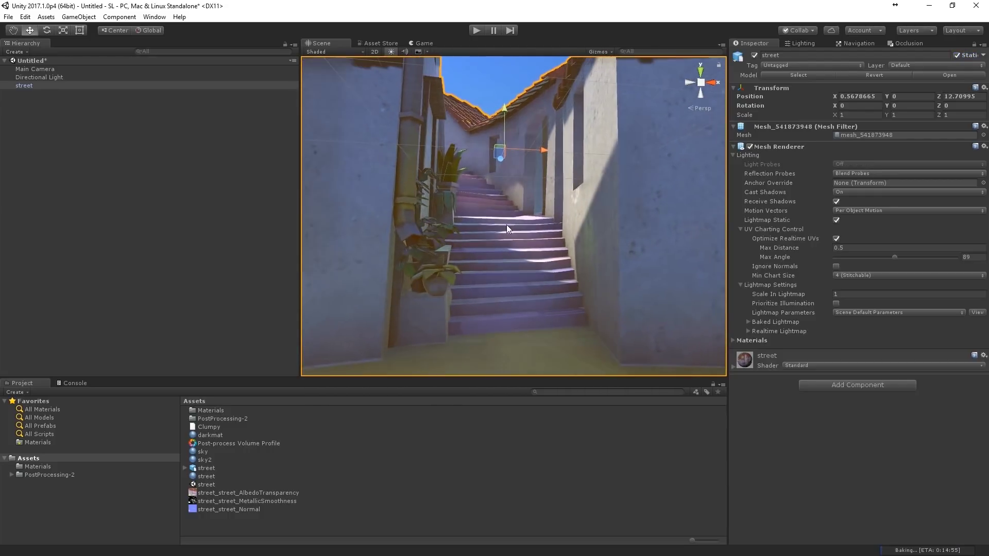
{"action": "right_click_drag", "start_coordinate": [504, 81], "coordinate": [520, 141]}
{"action": "left_click", "coordinate": [804, 44]}
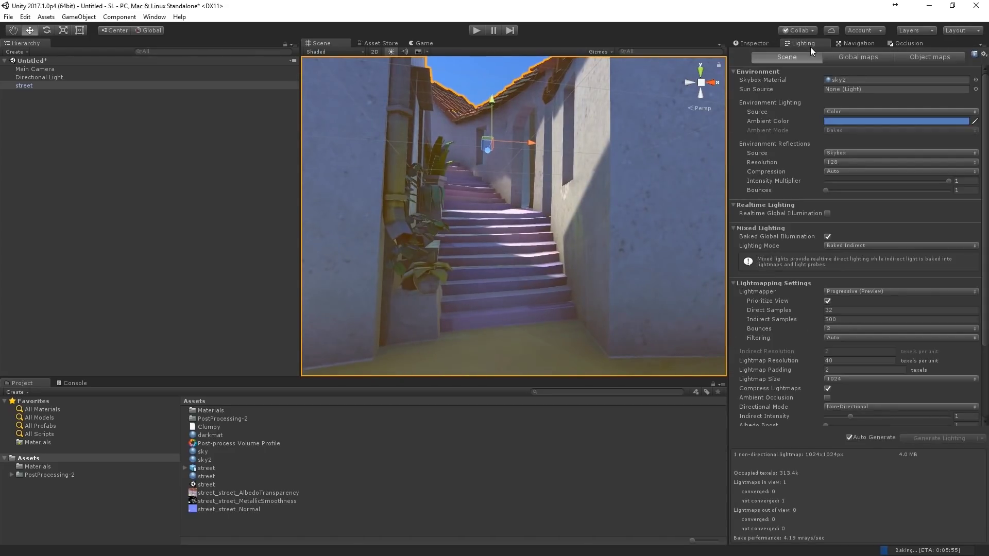
{"action": "left_click", "coordinate": [861, 330]}
{"action": "left_click", "coordinate": [844, 385]}
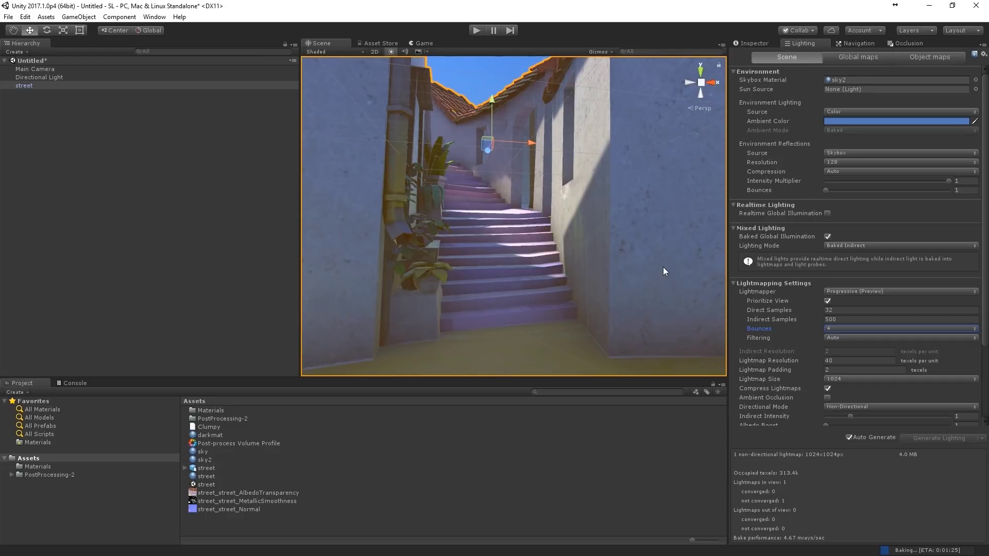
Switch the lightmapper back to Enlighten and enable Final Gather
{"action": "scroll", "coordinate": [777, 328], "scroll_direction": "down", "scroll_amount": 2}
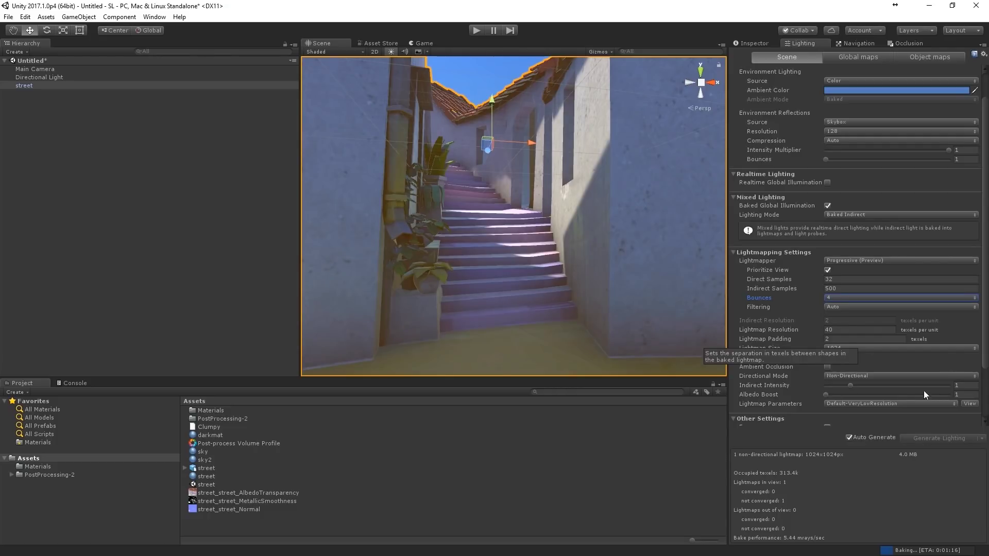
{"action": "left_click", "coordinate": [849, 260]}
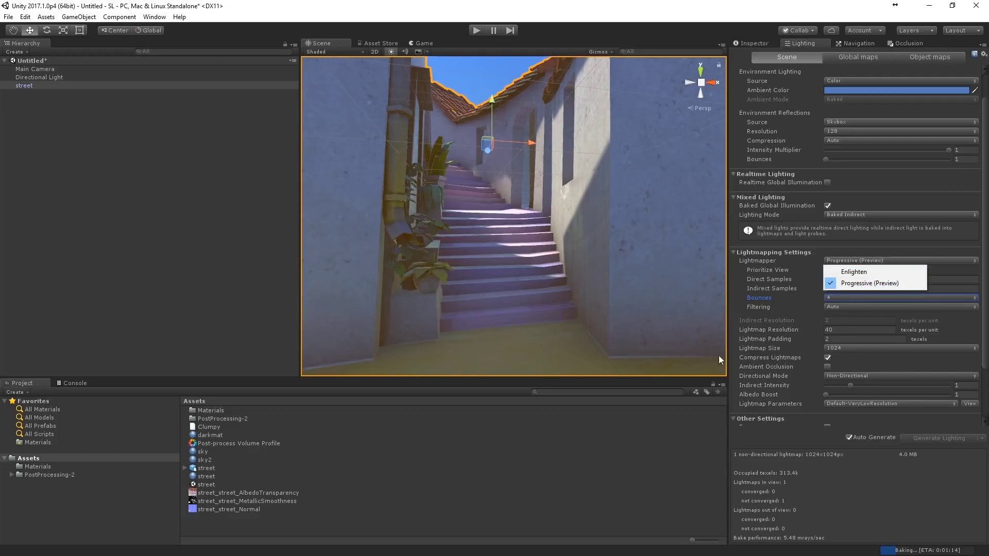
{"action": "left_click", "coordinate": [850, 272]}
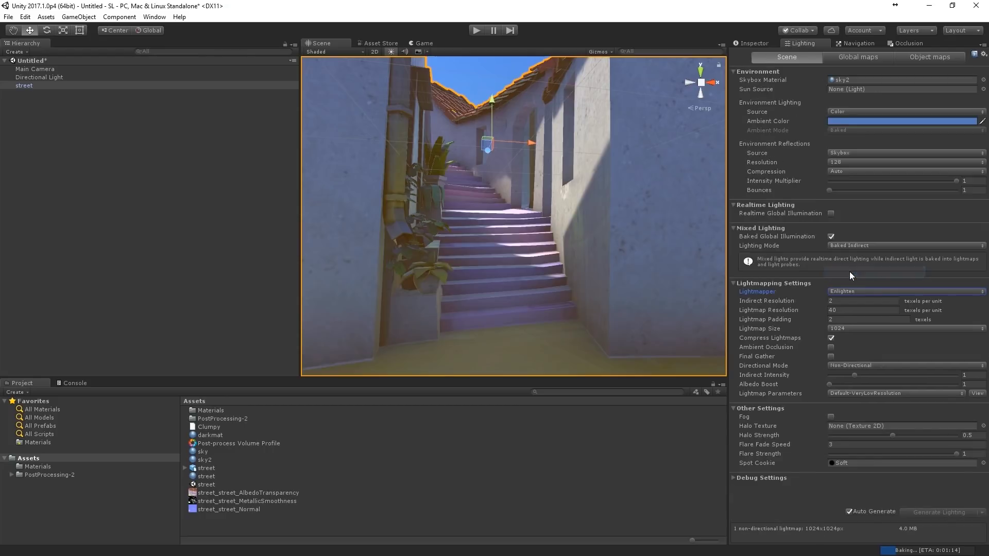
{"action": "left_click", "coordinate": [831, 356]}
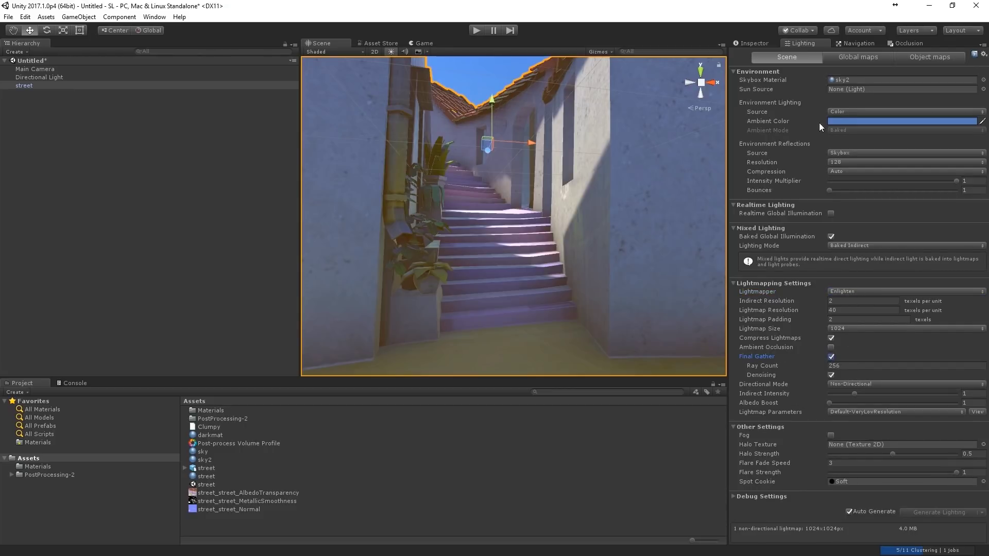
Inspect the street's lighting around the stairs, the tiled roofs and the outer walls
{"action": "middle_click_drag", "start_coordinate": [630, 268], "coordinate": [598, 269]}
{"action": "scroll", "coordinate": [605, 269], "scroll_direction": "down", "scroll_amount": 3}
{"action": "scroll", "coordinate": [604, 270], "scroll_direction": "up", "scroll_amount": 1}
{"action": "right_click_drag", "start_coordinate": [604, 269], "coordinate": [548, 228]}
{"action": "middle_click_drag", "start_coordinate": [548, 228], "coordinate": [540, 252]}
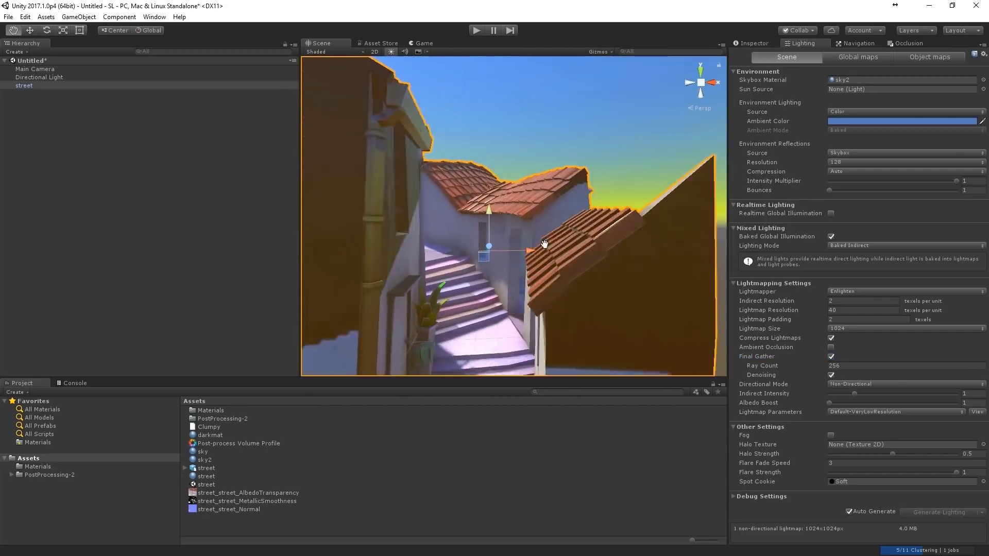
{"action": "right_click_drag", "start_coordinate": [540, 252], "coordinate": [511, 298]}
{"action": "scroll", "coordinate": [511, 297], "scroll_direction": "down", "scroll_amount": 2}
{"action": "middle_click_drag", "start_coordinate": [521, 247], "coordinate": [502, 290]}
{"action": "right_click_drag", "start_coordinate": [503, 289], "coordinate": [539, 244]}
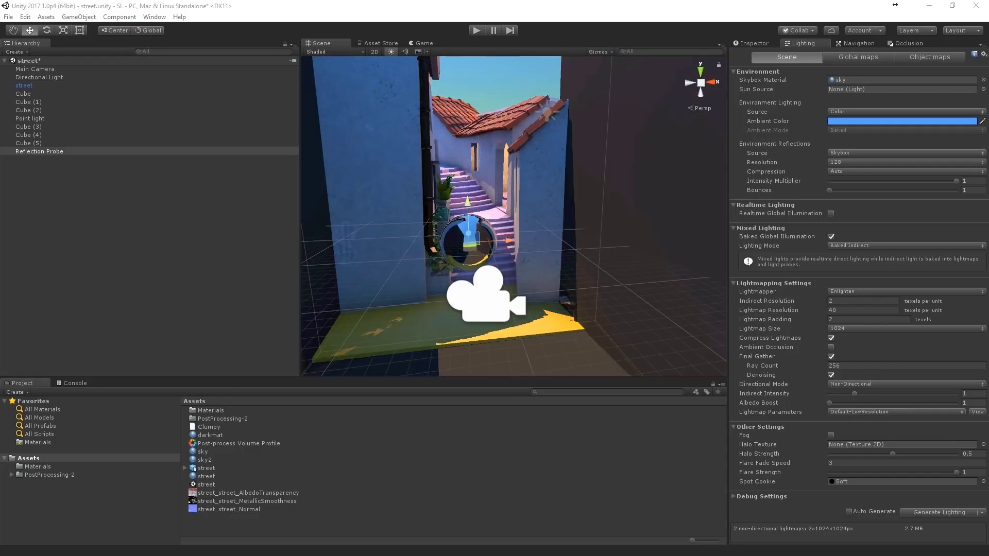
Examine the street.unity scene around its reflection probe and camera, and view the street object's properties
{"action": "left_click_drag", "start_coordinate": [507, 263], "coordinate": [523, 261], "text": "alt"}
{"action": "middle_click_drag", "start_coordinate": [522, 261], "coordinate": [509, 240]}
{"action": "scroll", "coordinate": [491, 242], "scroll_direction": "up", "scroll_amount": 5}
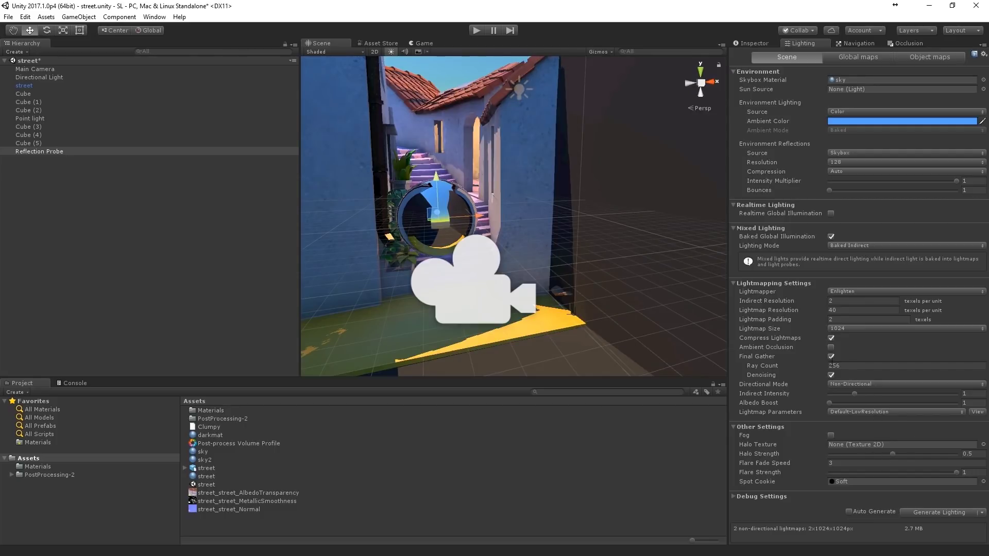
{"action": "middle_click_drag", "start_coordinate": [507, 248], "coordinate": [618, 288]}
{"action": "scroll", "coordinate": [519, 283], "scroll_direction": "up", "scroll_amount": 2}
{"action": "right_click_drag", "start_coordinate": [561, 277], "coordinate": [519, 280]}
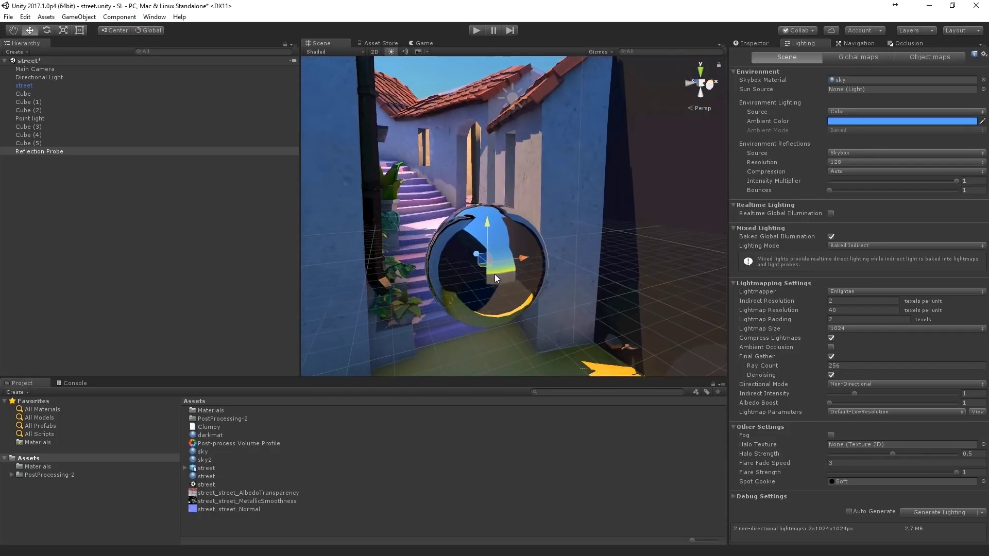
{"action": "middle_click_drag", "start_coordinate": [494, 279], "coordinate": [517, 252]}
{"action": "right_click_drag", "start_coordinate": [517, 251], "coordinate": [502, 273]}
{"action": "middle_click_drag", "start_coordinate": [502, 273], "coordinate": [529, 237]}
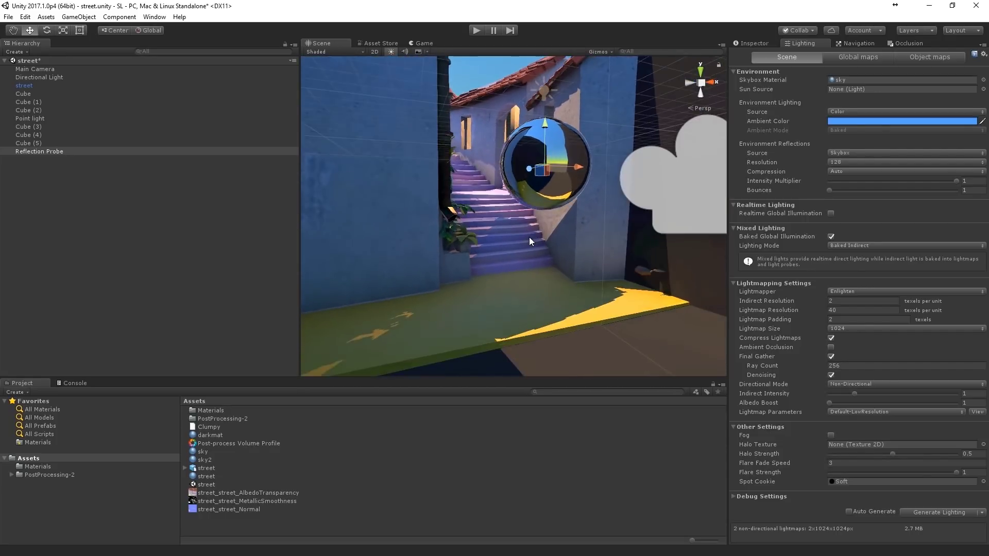
{"action": "right_click_drag", "start_coordinate": [530, 237], "coordinate": [487, 188]}
{"action": "left_click", "coordinate": [487, 189]}
{"action": "left_click", "coordinate": [752, 42]}
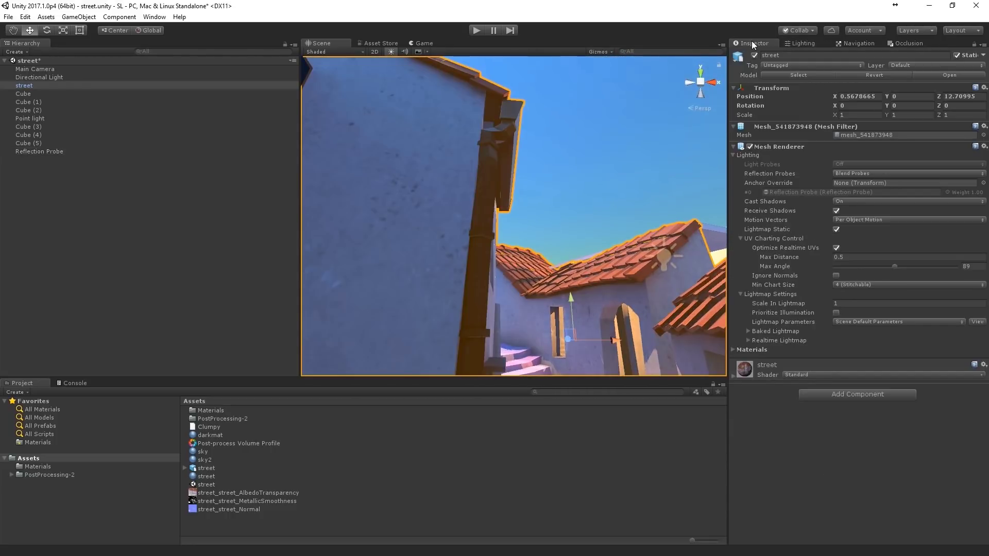
Examine the dark blocker cubes around the street from above and view their properties
{"action": "left_click", "coordinate": [619, 135]}
{"action": "right_click_drag", "start_coordinate": [514, 137], "coordinate": [498, 197]}
{"action": "scroll", "coordinate": [498, 198], "scroll_direction": "down", "scroll_amount": 5}
{"action": "middle_click_drag", "start_coordinate": [506, 220], "coordinate": [497, 190]}
{"action": "right_click_drag", "start_coordinate": [497, 191], "coordinate": [411, 214]}
{"action": "left_click", "coordinate": [407, 220]}
{"action": "right_click_drag", "start_coordinate": [507, 206], "coordinate": [521, 229]}
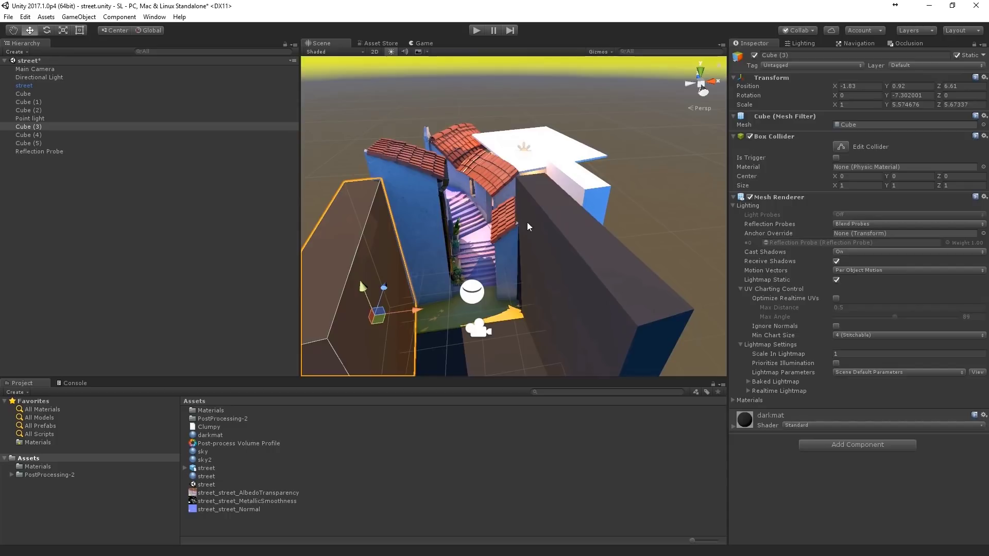
{"action": "left_click", "coordinate": [586, 255]}
Examine the alley stairs up close and review the point light's settings beside the arched doorway
{"action": "middle_click_drag", "start_coordinate": [587, 256], "coordinate": [572, 184]}
{"action": "middle_click_drag", "start_coordinate": [535, 128], "coordinate": [562, 178]}
{"action": "scroll", "coordinate": [517, 234], "scroll_direction": "up", "scroll_amount": 10}
{"action": "middle_click_drag", "start_coordinate": [484, 314], "coordinate": [525, 215]}
{"action": "left_click_drag", "start_coordinate": [524, 214], "coordinate": [576, 162], "text": "alt"}
{"action": "left_click", "coordinate": [585, 145]}
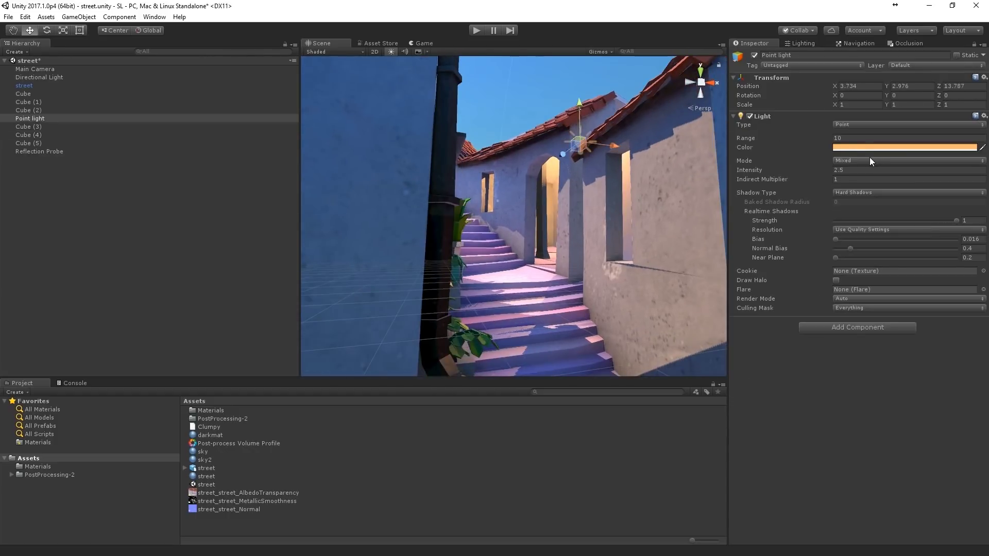
{"action": "left_click_drag", "start_coordinate": [518, 221], "coordinate": [524, 227], "text": "alt"}
{"action": "middle_click_drag", "start_coordinate": [524, 227], "coordinate": [501, 194]}
{"action": "scroll", "coordinate": [511, 210], "scroll_direction": "up", "scroll_amount": 5}
{"action": "left_click_drag", "start_coordinate": [502, 194], "coordinate": [507, 203], "text": "alt"}
{"action": "scroll", "coordinate": [511, 201], "scroll_direction": "down", "scroll_amount": 2}
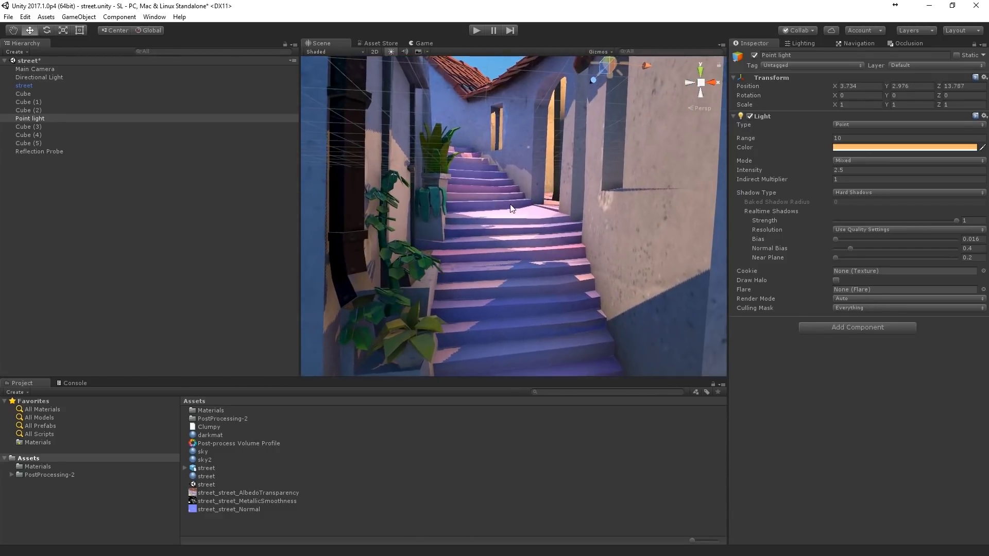
{"action": "middle_click_drag", "start_coordinate": [510, 201], "coordinate": [499, 204]}
{"action": "right_click_drag", "start_coordinate": [499, 204], "coordinate": [499, 199]}
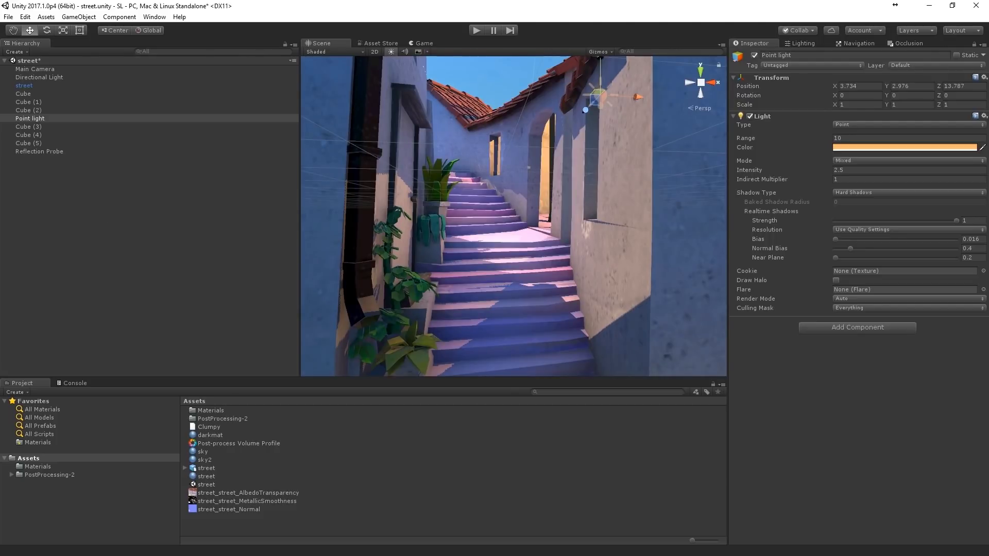
Create a post-process volume in the scene, make it global and give it a new profile
{"action": "right_click", "coordinate": [143, 210]}
{"action": "mouse_move", "coordinate": [177, 308]}
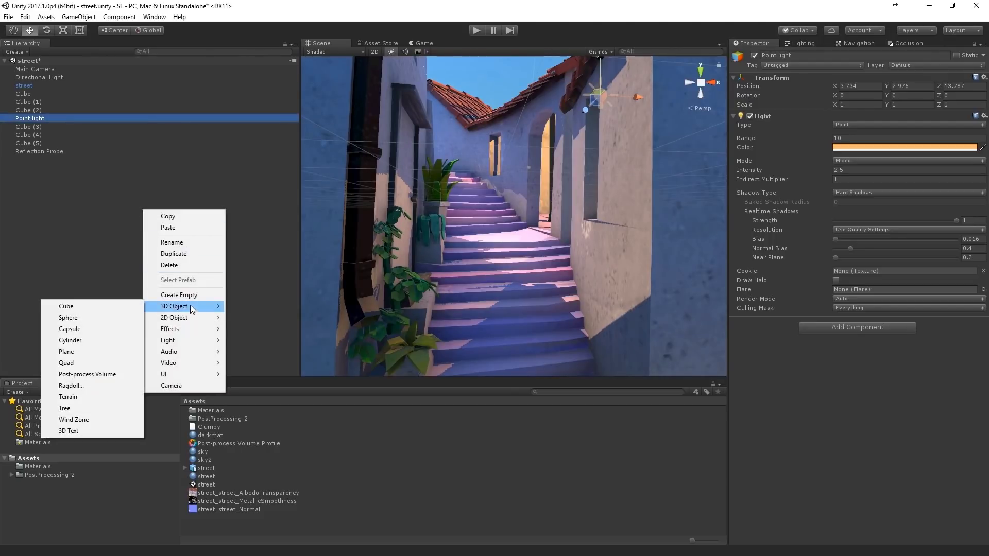
{"action": "left_click", "coordinate": [99, 374]}
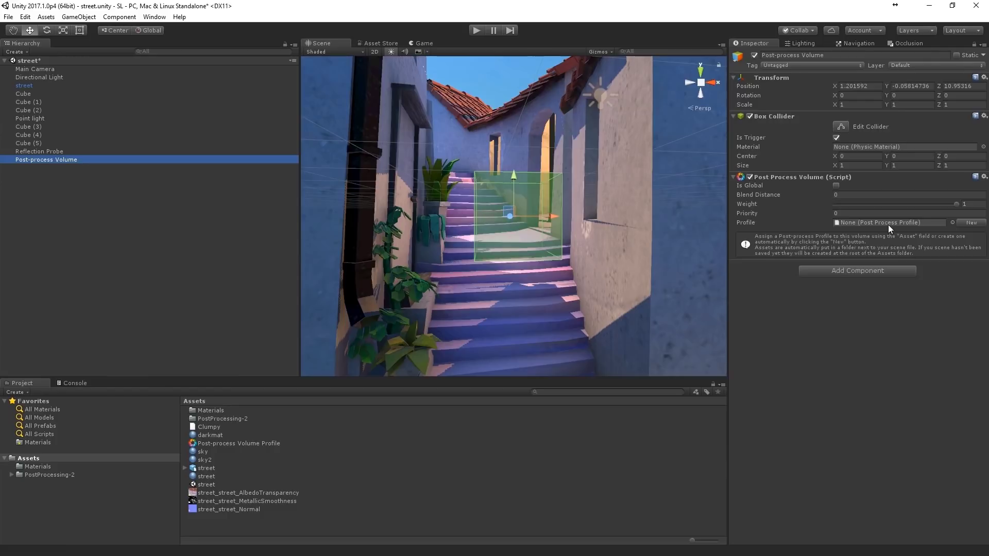
{"action": "left_click", "coordinate": [836, 186]}
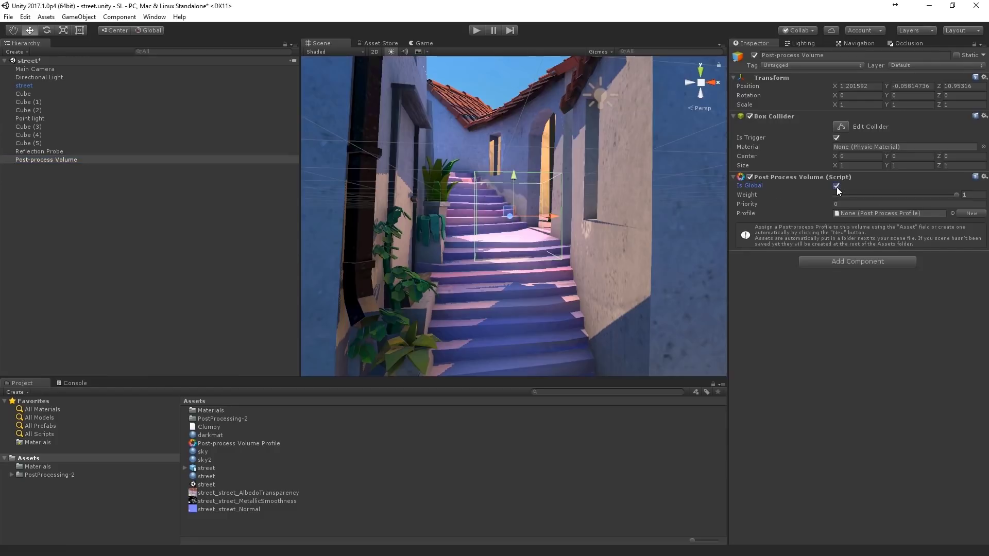
{"action": "left_click", "coordinate": [972, 213]}
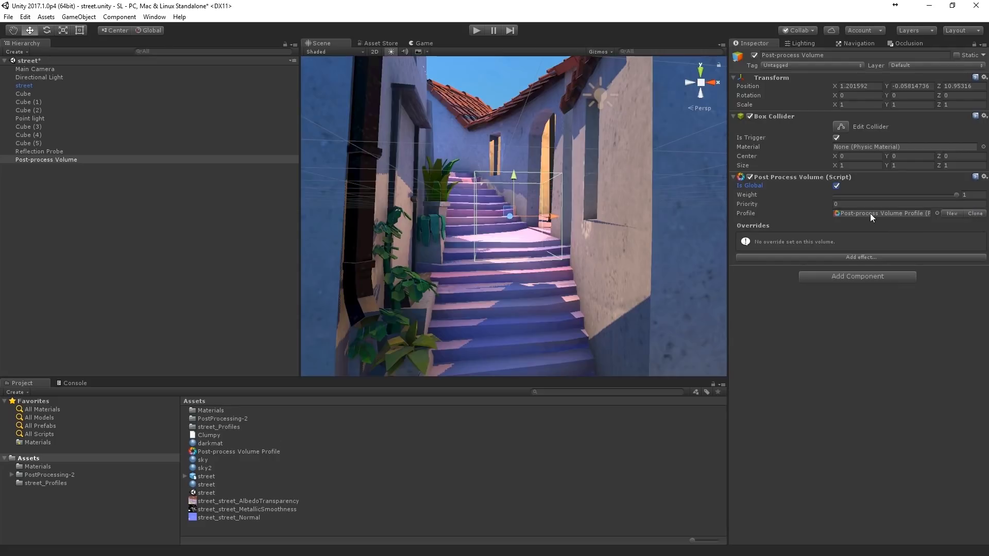
Add a Post-process Layer component to the Main Camera and set its volume blending layer to Everything
{"action": "left_click", "coordinate": [33, 70]}
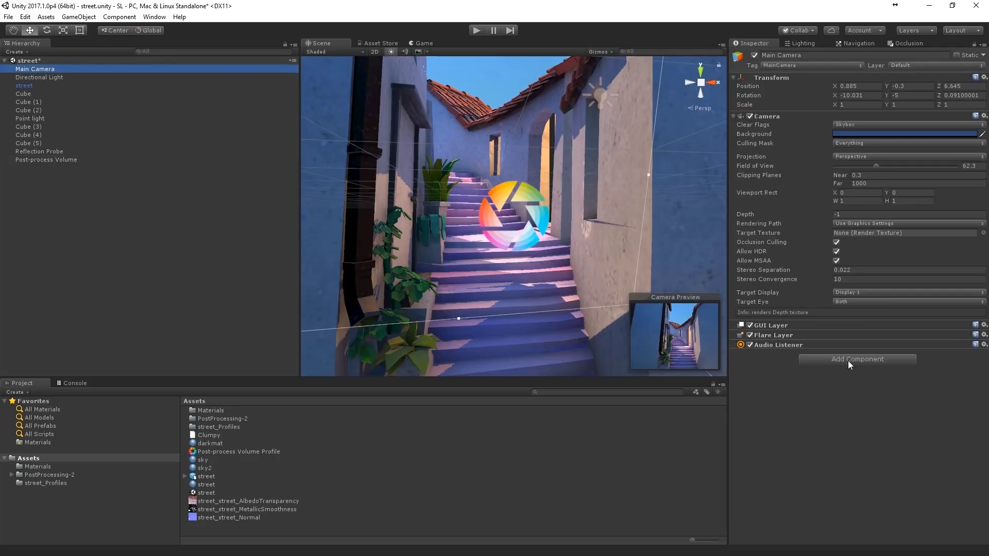
{"action": "left_click", "coordinate": [849, 361]}
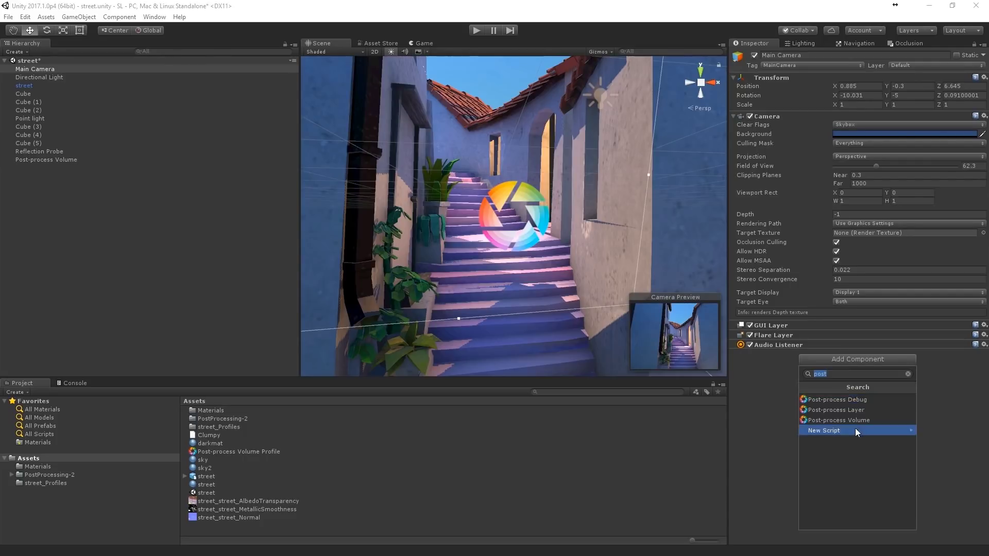
{"action": "left_click", "coordinate": [851, 410]}
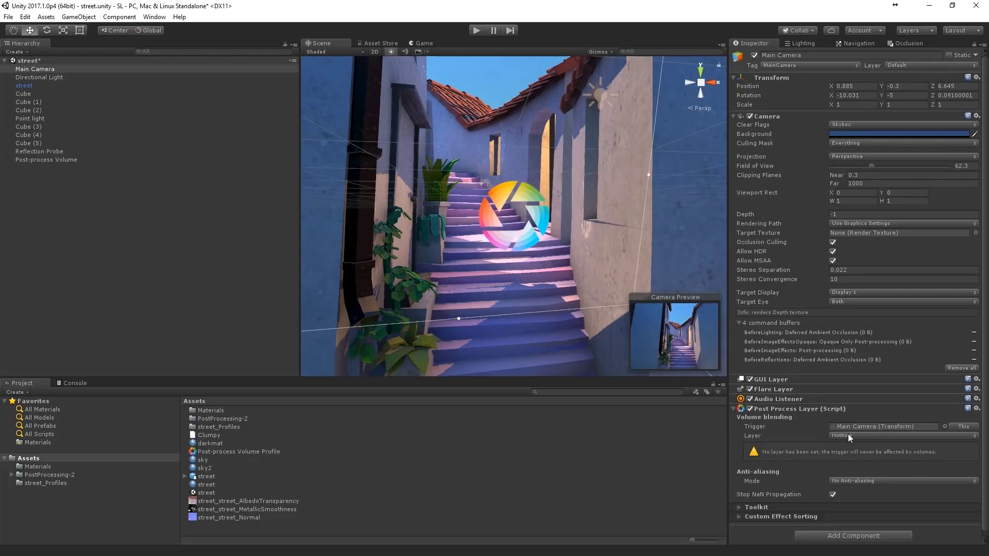
{"action": "left_click", "coordinate": [848, 436]}
{"action": "left_click", "coordinate": [852, 459]}
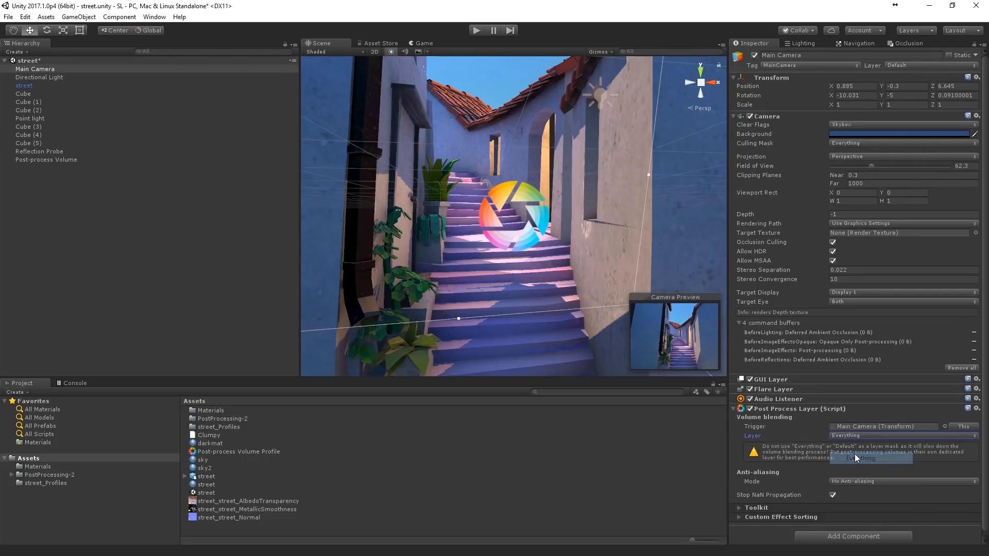
Set the camera's anti-aliasing mode to Temporal Anti-aliasing (TAA) after trying Subpixel Morphological Anti-aliasing (SMAA)
{"action": "left_click", "coordinate": [851, 482]}
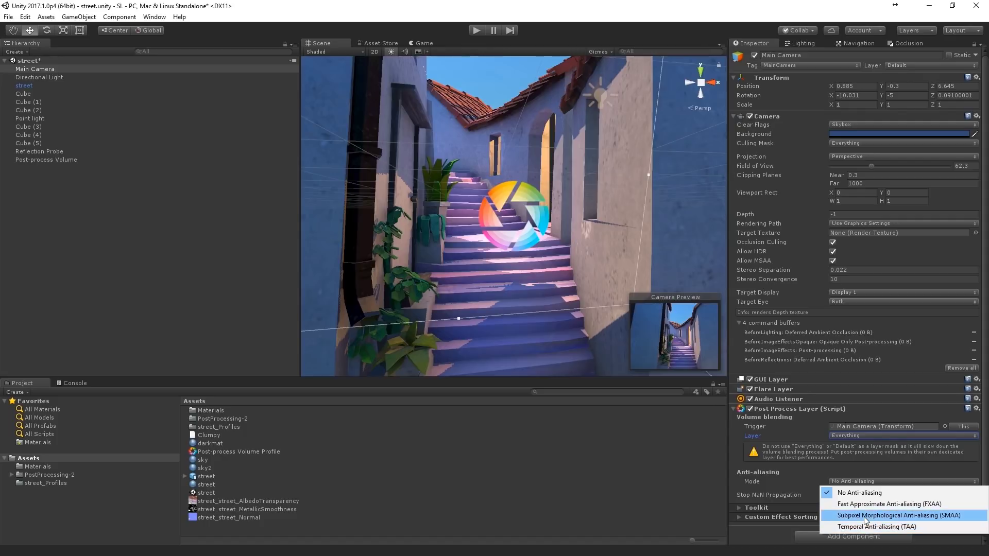
{"action": "left_click", "coordinate": [864, 518]}
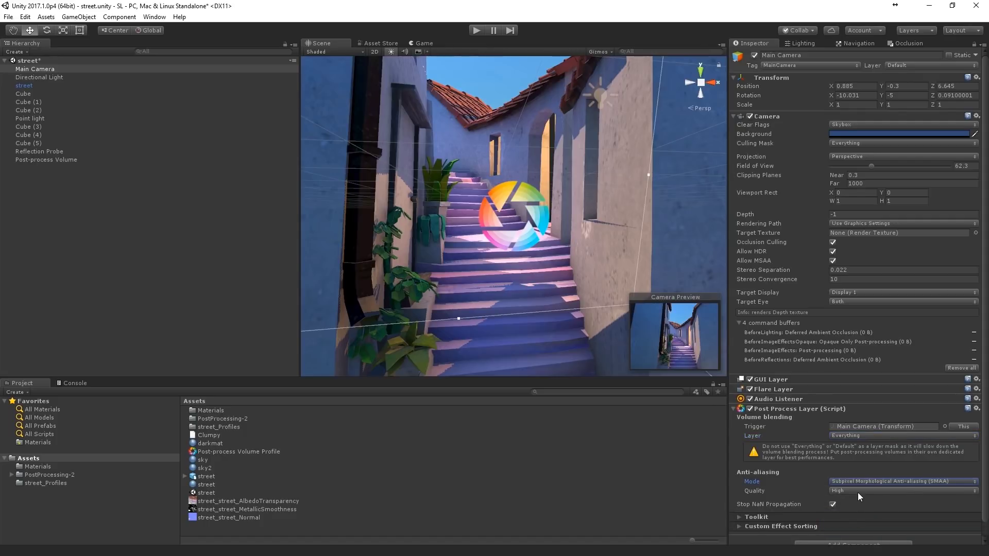
{"action": "left_click", "coordinate": [858, 492]}
{"action": "left_click", "coordinate": [860, 480]}
{"action": "left_click", "coordinate": [860, 528]}
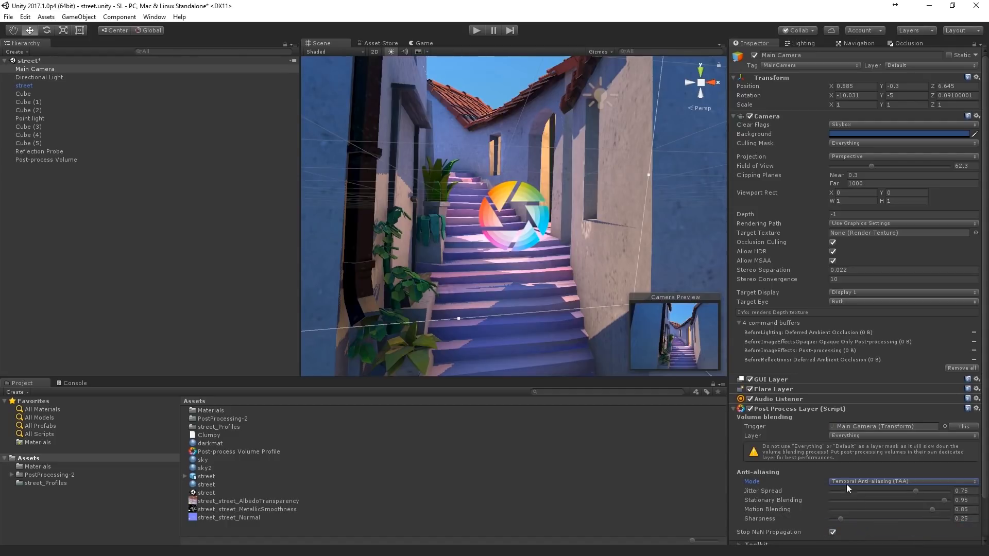
{"action": "scroll", "coordinate": [796, 422], "scroll_direction": "down", "scroll_amount": 2}
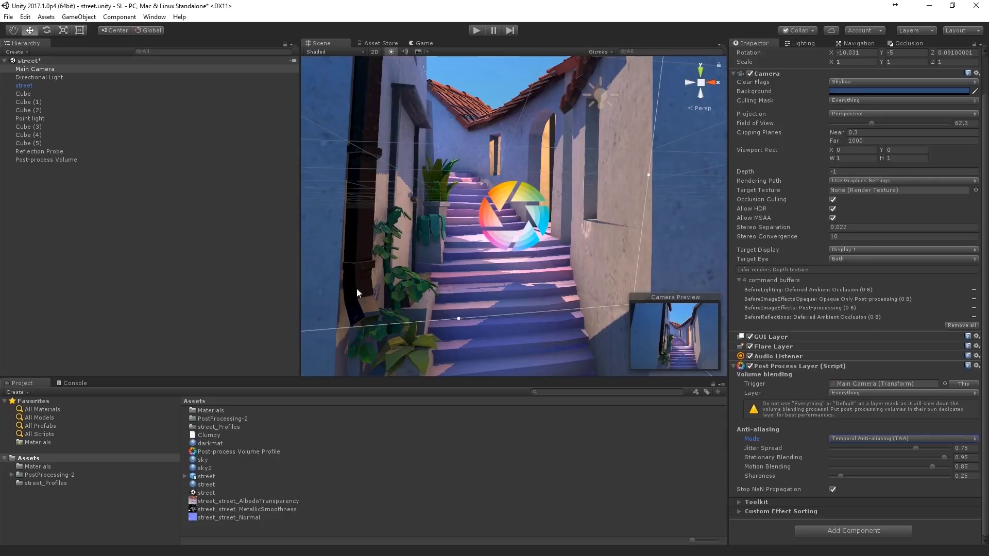
Add an Ambient Occlusion effect to the post-process volume and enable its mode override with Multi Scale Volumetric Obscurance
{"action": "left_click", "coordinate": [41, 160]}
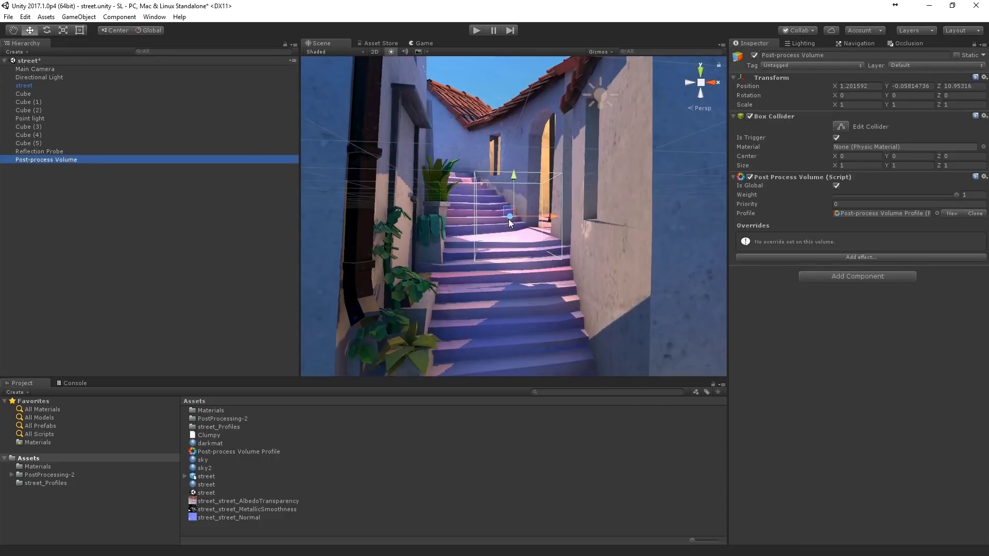
{"action": "middle_click_drag", "start_coordinate": [533, 266], "coordinate": [550, 231]}
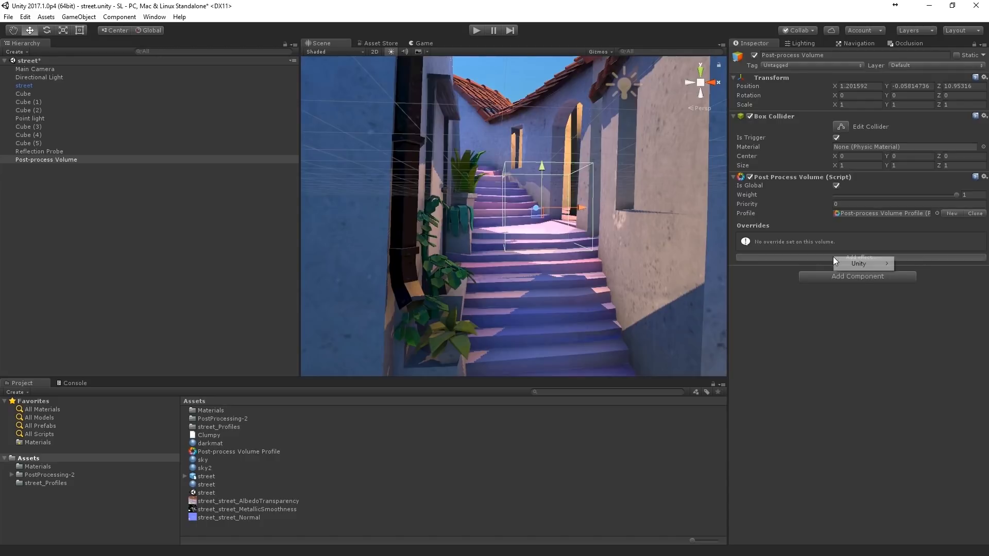
{"action": "left_click", "coordinate": [833, 256]}
{"action": "mouse_move", "coordinate": [858, 263]}
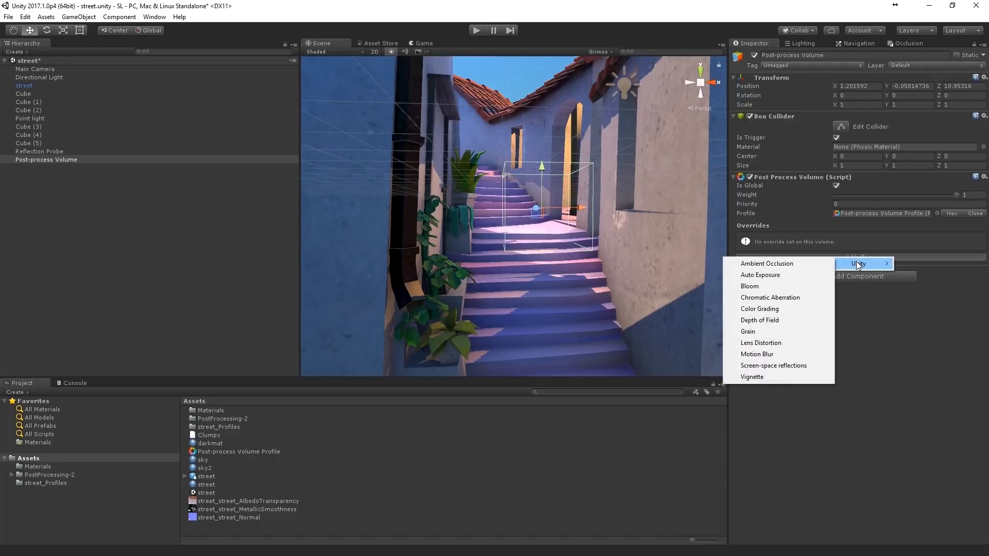
{"action": "left_click", "coordinate": [771, 263]}
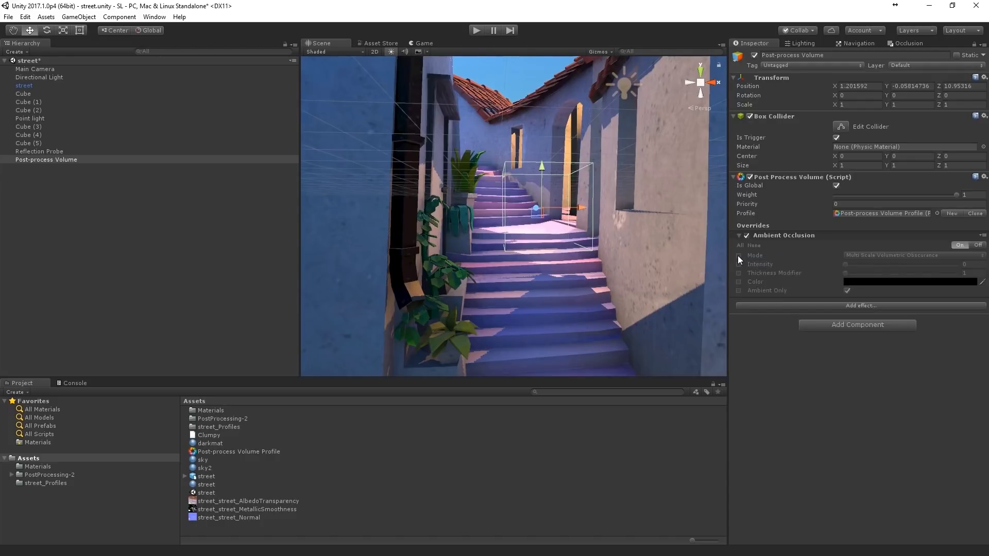
{"action": "left_click", "coordinate": [738, 256]}
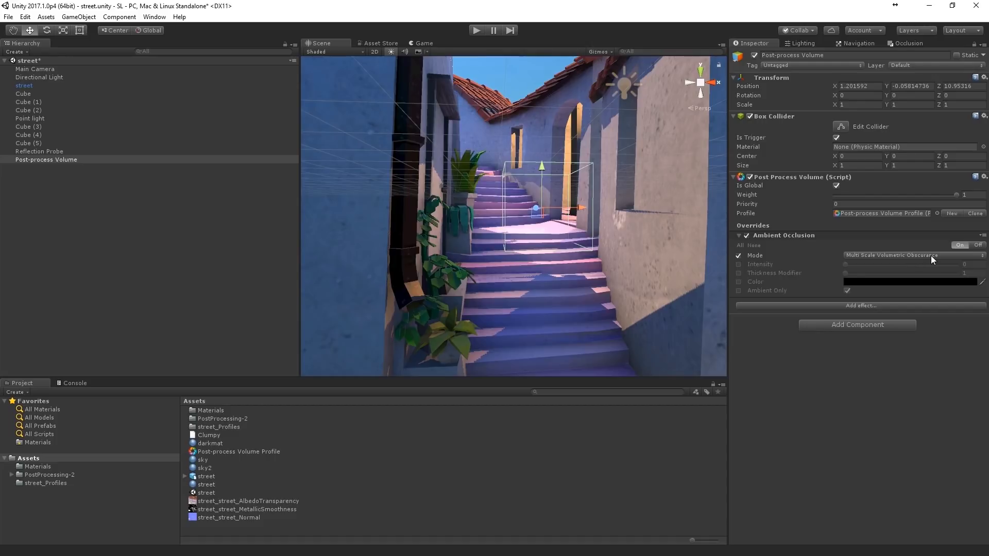
Enable the ambient occlusion's intensity override and tune it to 0.46 while checking the stairs
{"action": "left_click", "coordinate": [739, 265]}
{"action": "mouse_move", "coordinate": [849, 261]}
{"action": "left_mouse_down"}
{"action": "mouse_move", "coordinate": [869, 266]}
{"action": "mouse_move", "coordinate": [860, 267]}
{"action": "left_mouse_up"}
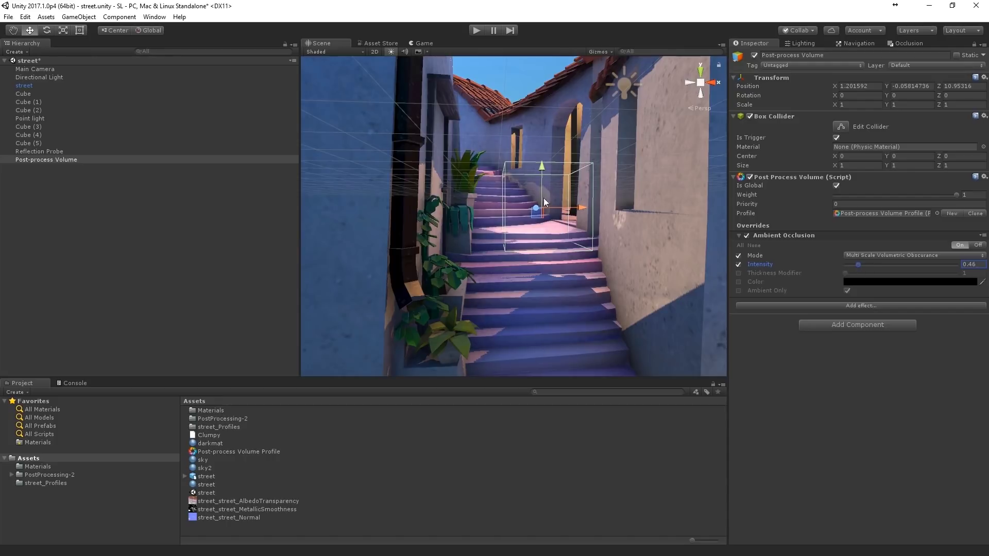
{"action": "mouse_move", "coordinate": [542, 210]}
{"action": "middle_mouse_down"}
{"action": "mouse_move", "coordinate": [552, 188]}
{"action": "mouse_move", "coordinate": [543, 192]}
{"action": "middle_mouse_up"}
{"action": "right_click_drag", "start_coordinate": [544, 192], "coordinate": [555, 201]}
{"action": "scroll", "coordinate": [558, 207], "scroll_direction": "up", "scroll_amount": 3}
{"action": "mouse_move", "coordinate": [559, 211]}
{"action": "middle_mouse_down"}
{"action": "mouse_move", "coordinate": [561, 203]}
{"action": "mouse_move", "coordinate": [573, 212]}
{"action": "mouse_move", "coordinate": [567, 218]}
{"action": "middle_mouse_up"}
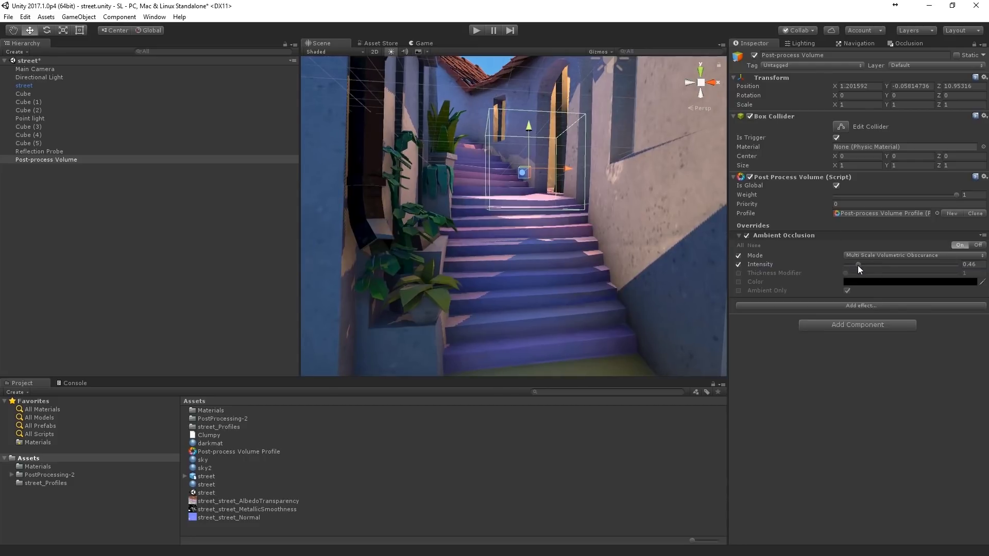
{"action": "left_click_drag", "start_coordinate": [857, 265], "coordinate": [857, 267]}
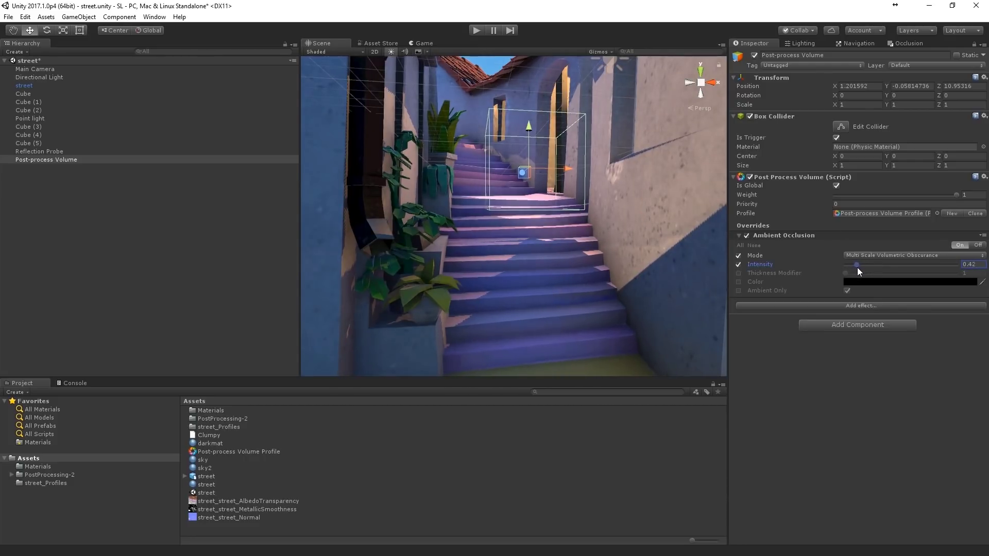
Add a Bloom effect to the post-process volume and set its intensity to 2
{"action": "left_click", "coordinate": [808, 305]}
{"action": "left_click", "coordinate": [833, 319]}
{"action": "left_click", "coordinate": [827, 308]}
{"action": "mouse_move", "coordinate": [832, 314]}
{"action": "left_click", "coordinate": [761, 337]}
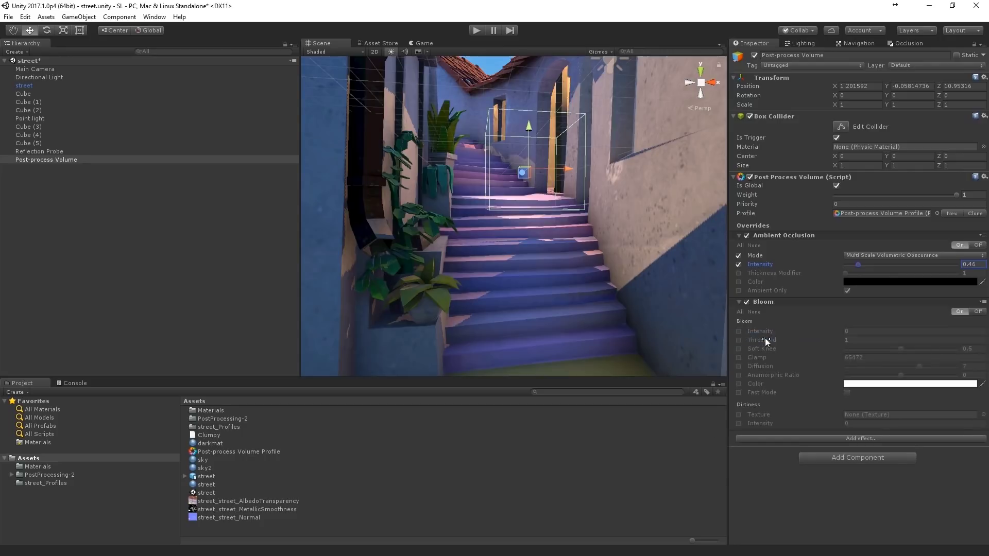
{"action": "left_click", "coordinate": [739, 331]}
{"action": "left_click", "coordinate": [856, 332]}
{"action": "type", "text": "2"}
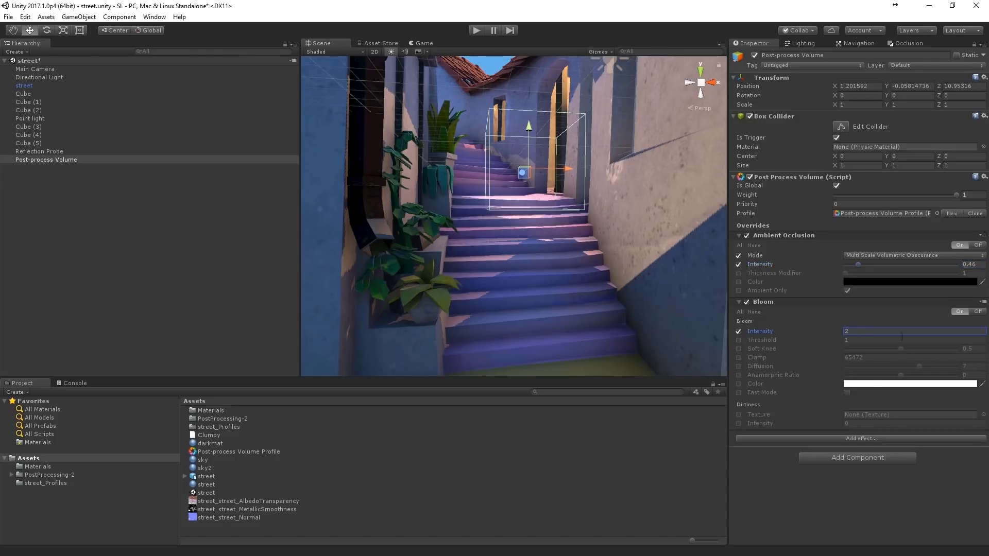
Assign the LensDirt01 texture to the bloom's dirtiness and raise the dirtiness intensity to 336
{"action": "left_click", "coordinate": [738, 415]}
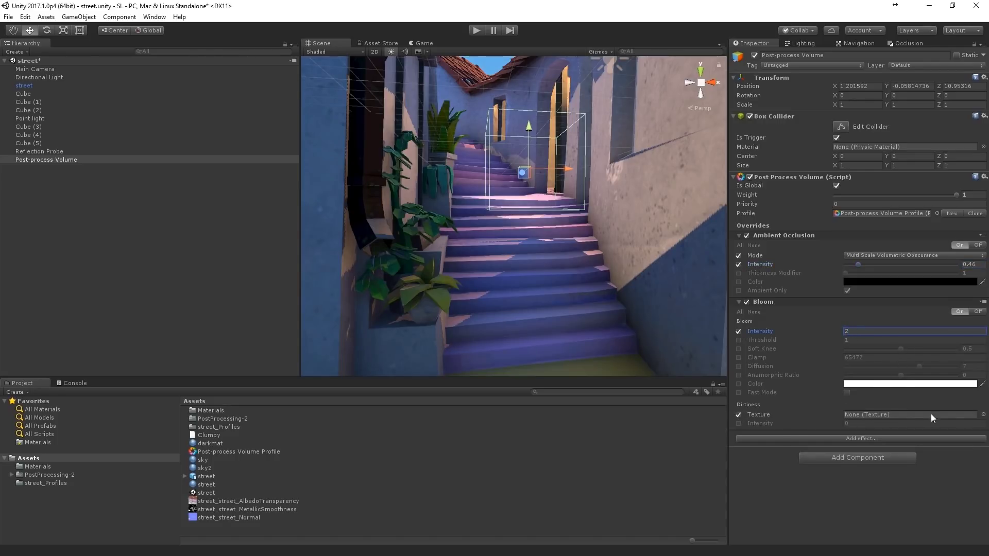
{"action": "left_click", "coordinate": [983, 415]}
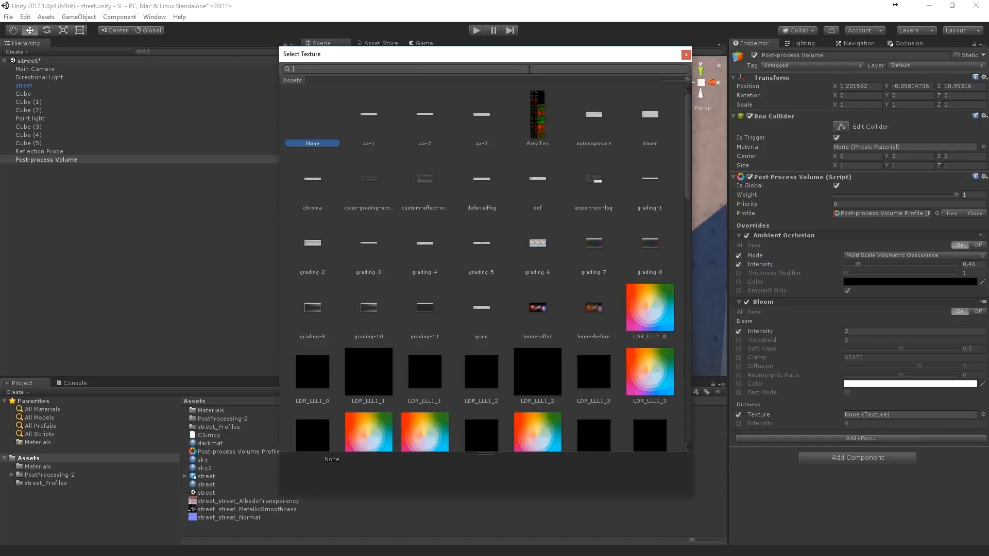
{"action": "type", "text": "lens"}
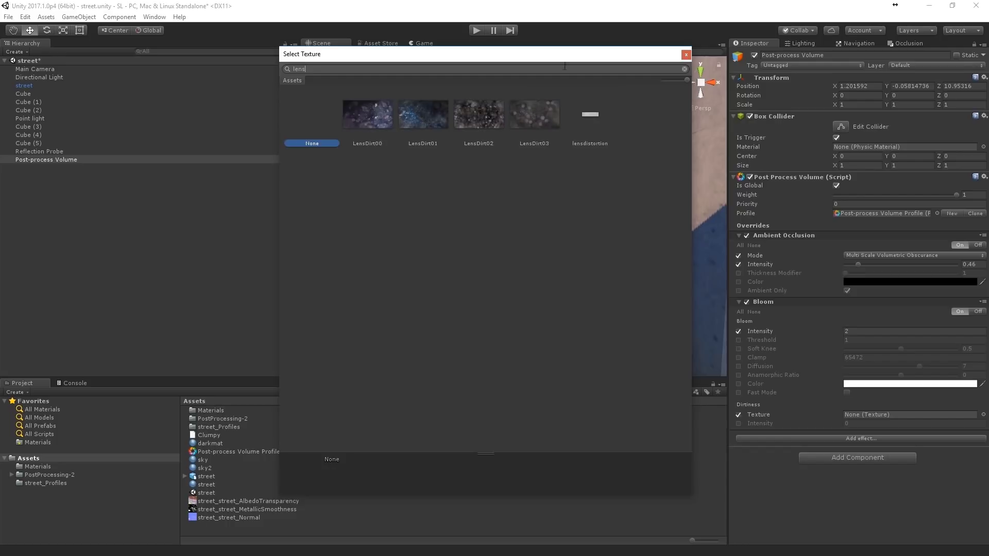
{"action": "double_click", "coordinate": [440, 119]}
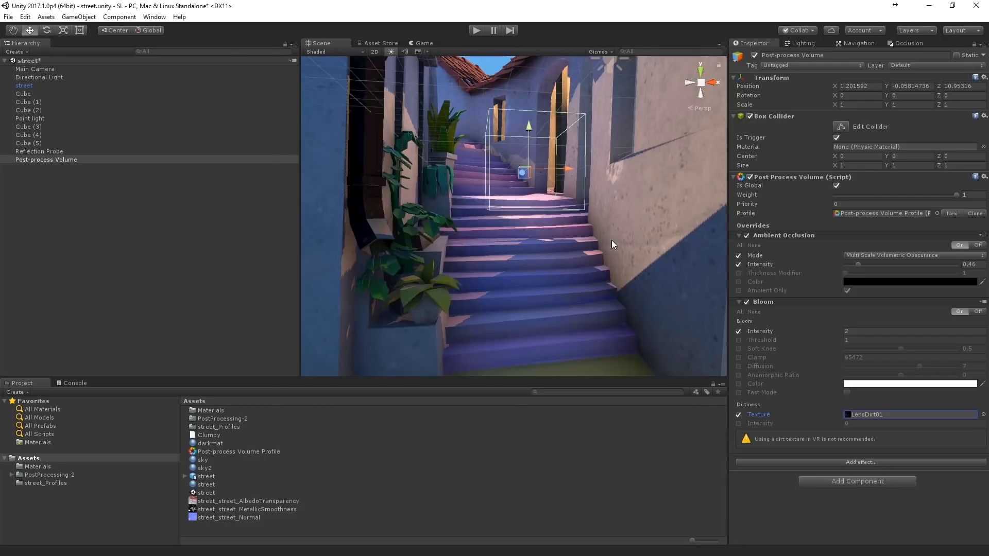
{"action": "left_click", "coordinate": [738, 424]}
{"action": "left_click", "coordinate": [836, 424]}
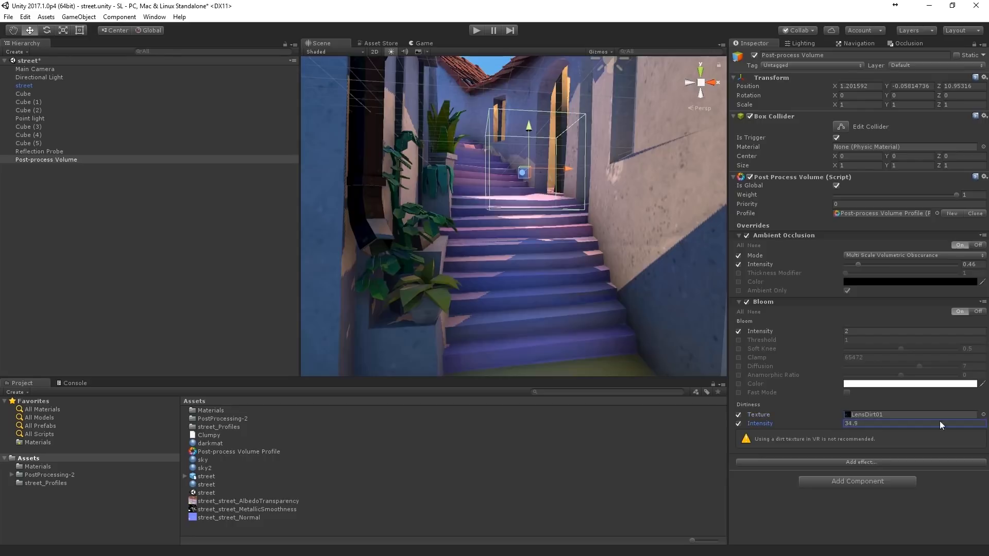
{"action": "left_click_drag", "start_coordinate": [962, 422], "coordinate": [796, 437]}
Set the bloom's diffusion to 9.16 and soft knee to 0.759, and reduce the dirtiness intensity to 186.6
{"action": "left_click", "coordinate": [738, 366]}
{"action": "left_click_drag", "start_coordinate": [920, 367], "coordinate": [949, 378]}
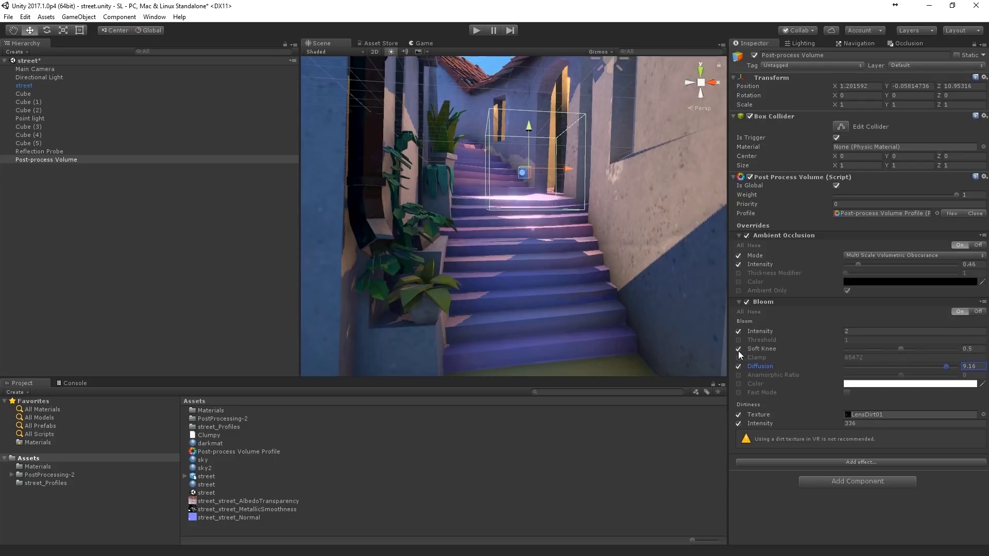
{"action": "left_click_drag", "start_coordinate": [902, 348], "coordinate": [931, 352]}
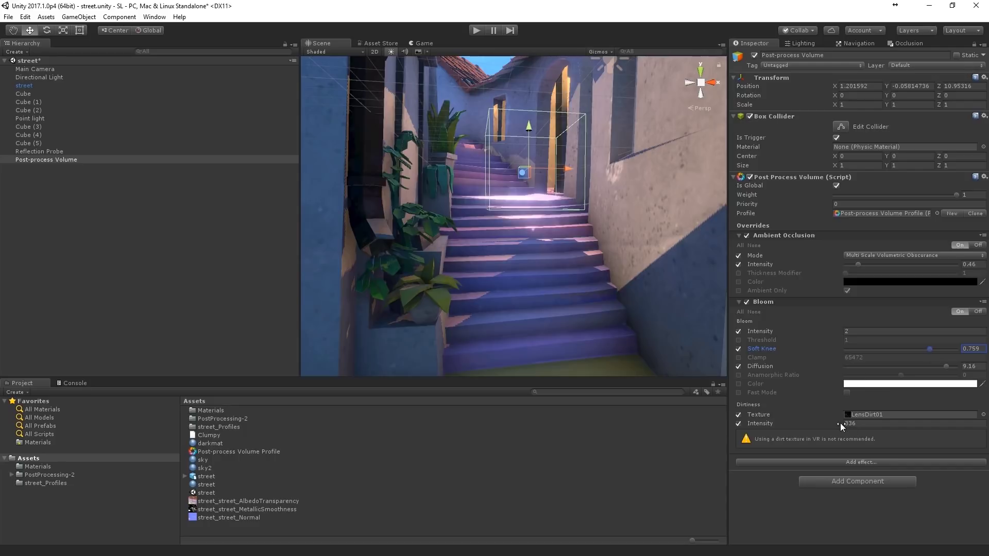
{"action": "left_click_drag", "start_coordinate": [785, 423], "coordinate": [924, 474]}
{"action": "left_click_drag", "start_coordinate": [839, 425], "coordinate": [775, 433]}
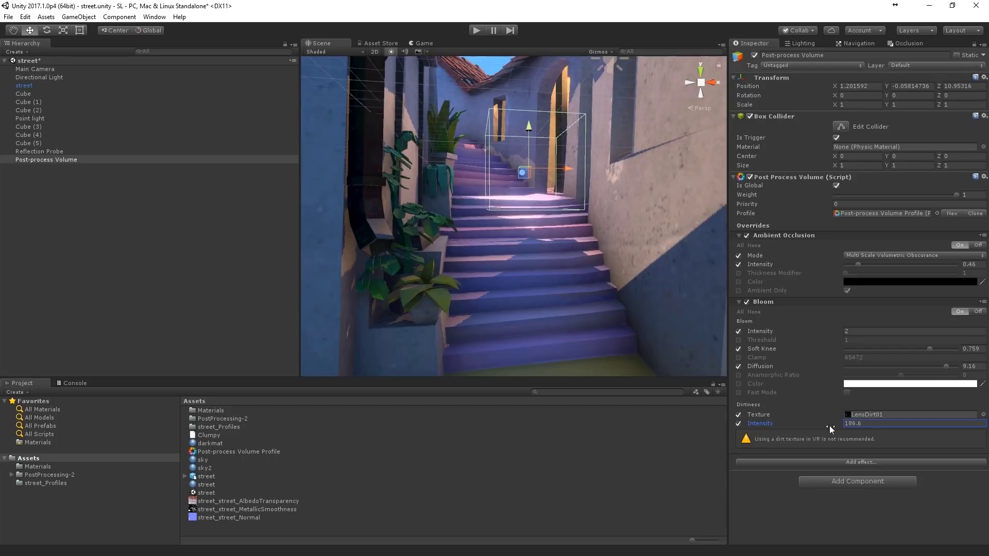
Add a Vignette effect to the post-process volume and set its intensity to 0.24
{"action": "left_click", "coordinate": [833, 462]}
{"action": "mouse_move", "coordinate": [864, 468]}
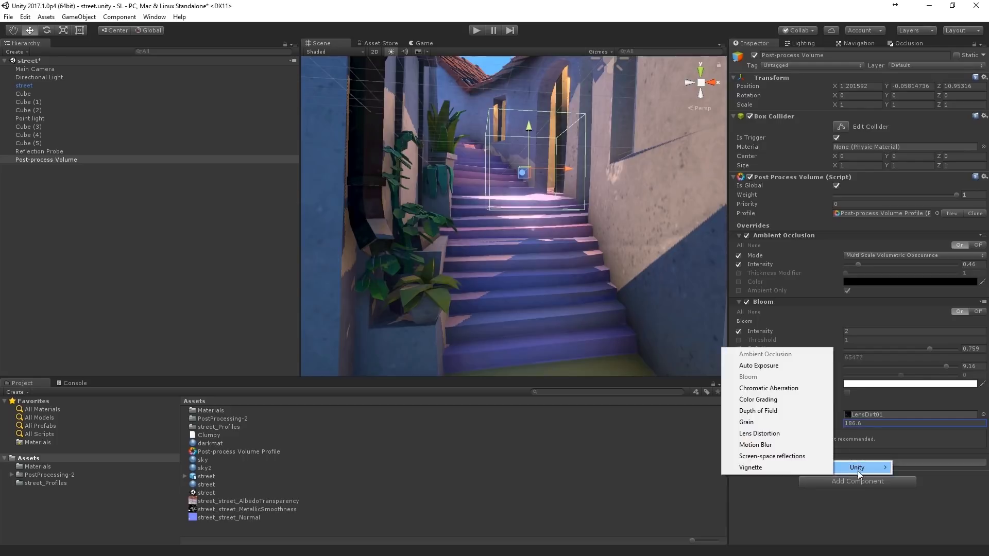
{"action": "left_click", "coordinate": [769, 468]}
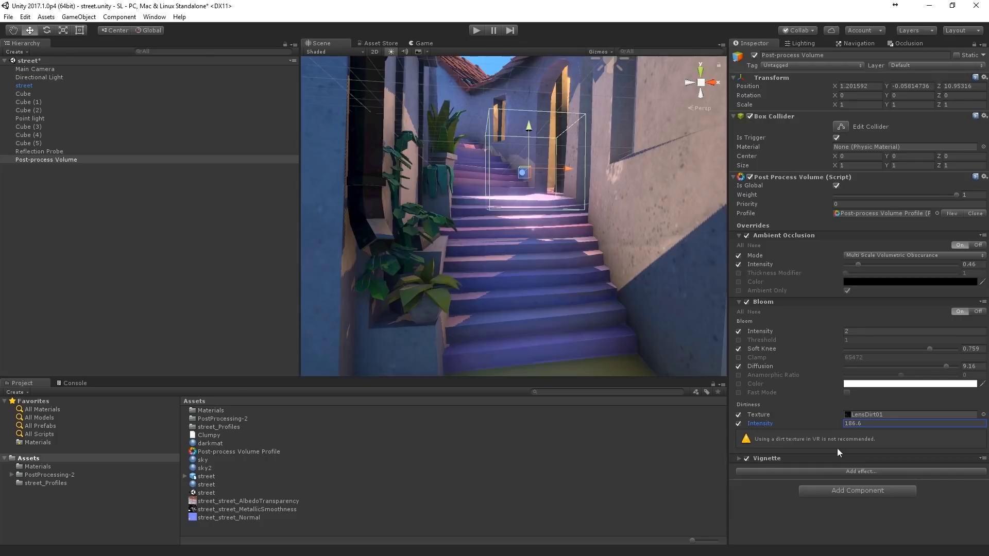
{"action": "left_click", "coordinate": [740, 459]}
{"action": "scroll", "coordinate": [825, 424], "scroll_direction": "down", "scroll_amount": 1}
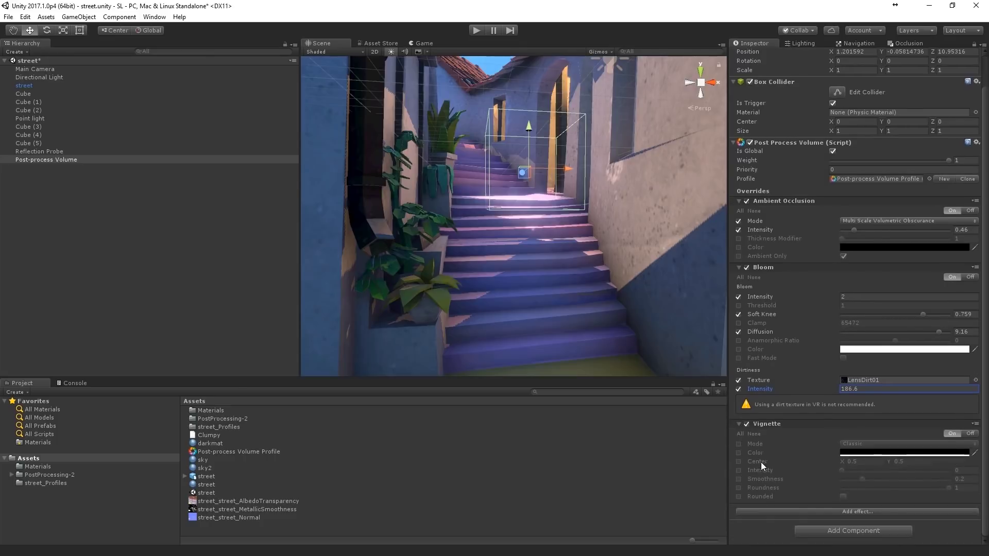
{"action": "left_click_drag", "start_coordinate": [842, 475], "coordinate": [868, 475]}
Add a Color Grading effect, enable its mode and tonemapping overrides, and set the tonemapping mode to Neutral
{"action": "left_click", "coordinate": [796, 512]}
{"action": "mouse_move", "coordinate": [810, 523]}
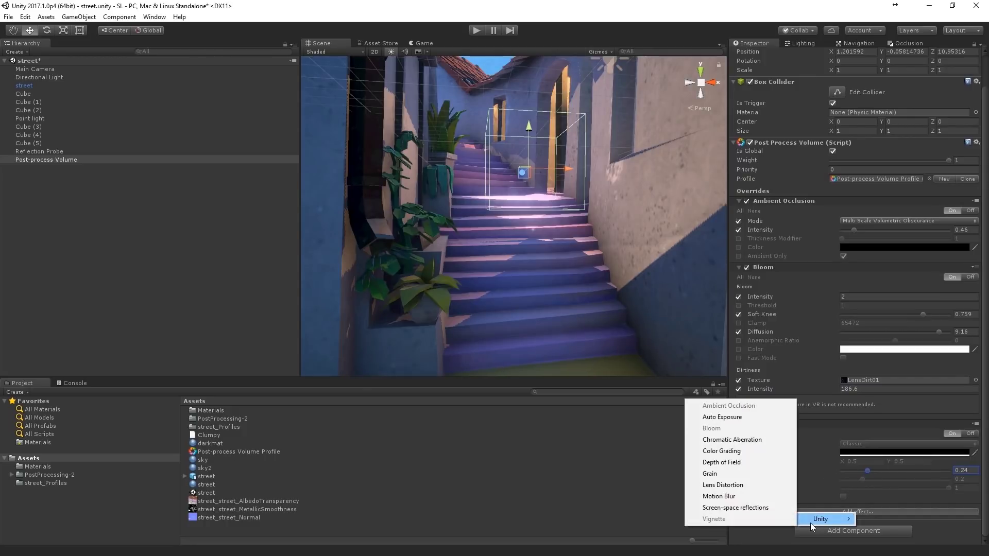
{"action": "left_click", "coordinate": [724, 451]}
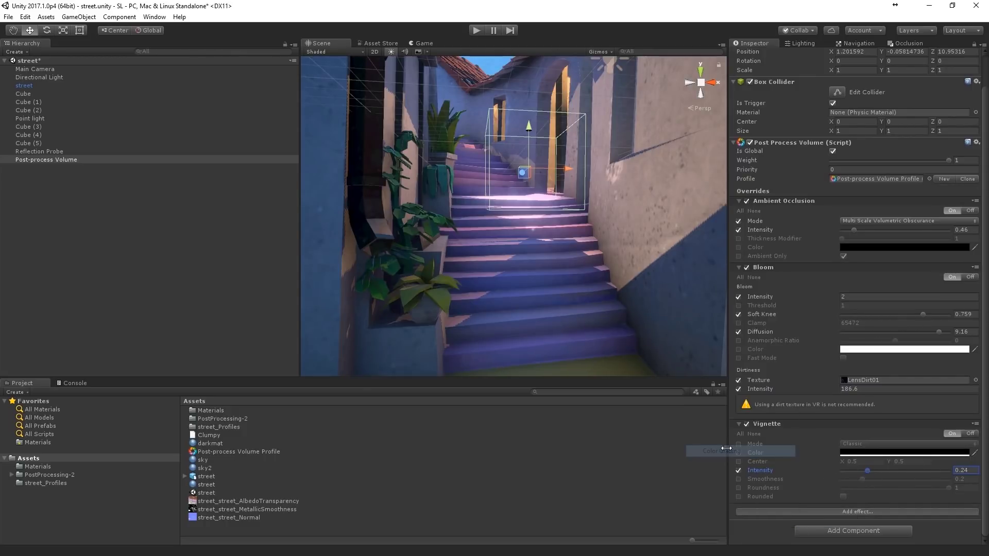
{"action": "scroll", "coordinate": [860, 390], "scroll_direction": "down", "scroll_amount": 5}
{"action": "scroll", "coordinate": [859, 396], "scroll_direction": "down", "scroll_amount": 5}
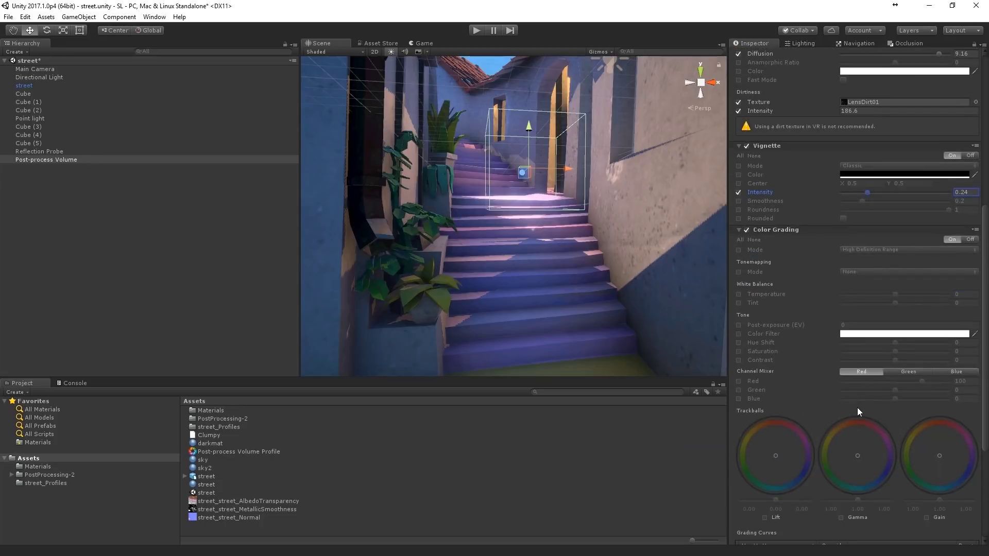
{"action": "left_click", "coordinate": [739, 251]}
{"action": "left_click", "coordinate": [738, 272]}
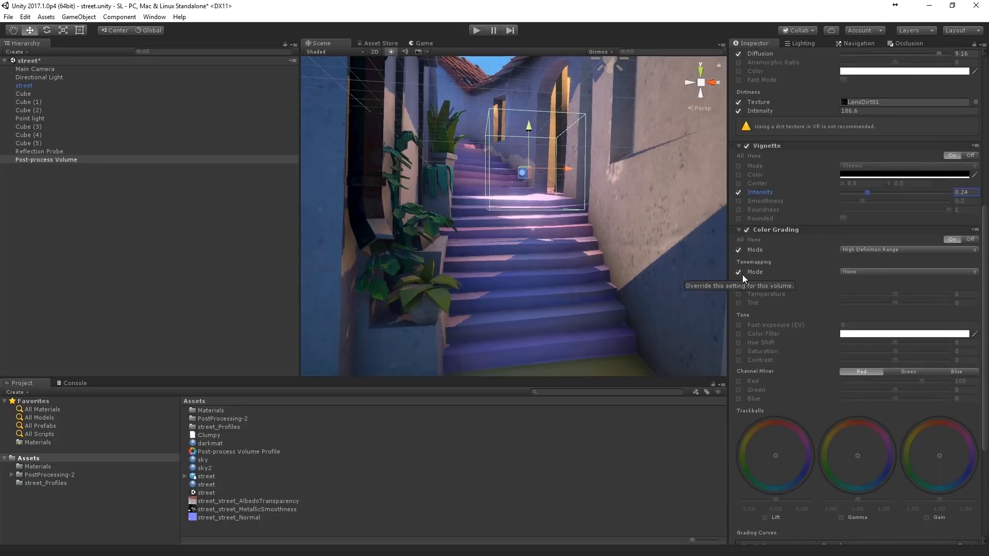
{"action": "left_click", "coordinate": [864, 271]}
{"action": "left_click", "coordinate": [870, 295]}
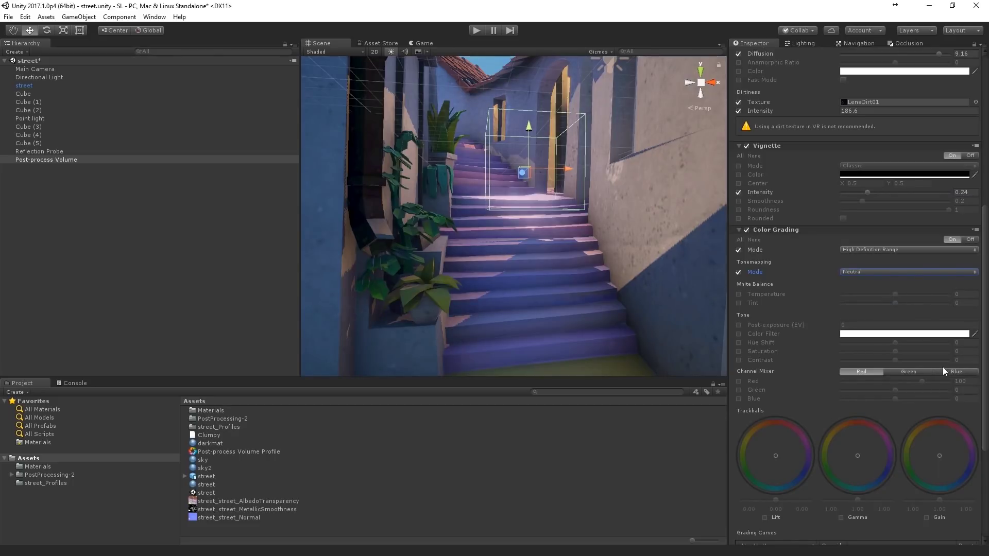
Enable the color grading's color filter override and set the filter to the warm orange FFD2A9
{"action": "left_click", "coordinate": [739, 334]}
{"action": "left_click", "coordinate": [871, 334]}
{"action": "left_click", "coordinate": [809, 340]}
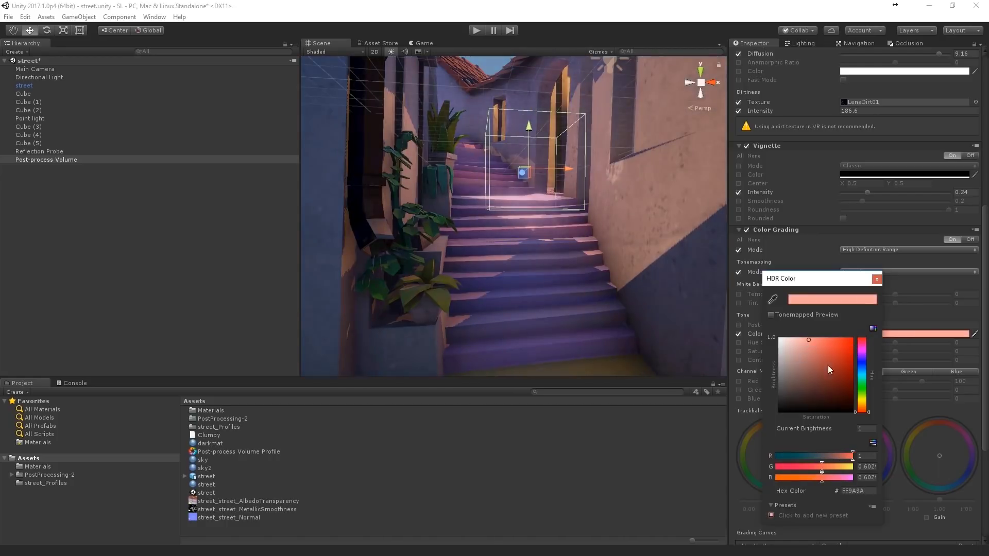
{"action": "left_click", "coordinate": [861, 410]}
{"action": "left_click_drag", "start_coordinate": [862, 414], "coordinate": [863, 407]}
{"action": "mouse_move", "coordinate": [807, 340]}
{"action": "left_mouse_down"}
{"action": "mouse_move", "coordinate": [794, 342]}
{"action": "mouse_move", "coordinate": [804, 341]}
{"action": "left_mouse_up"}
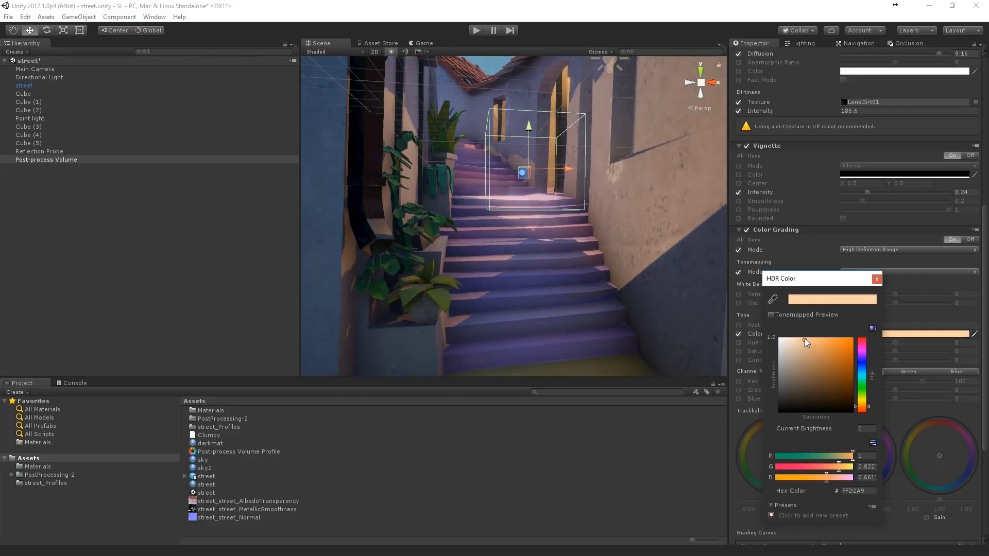
{"action": "left_click", "coordinate": [876, 278]}
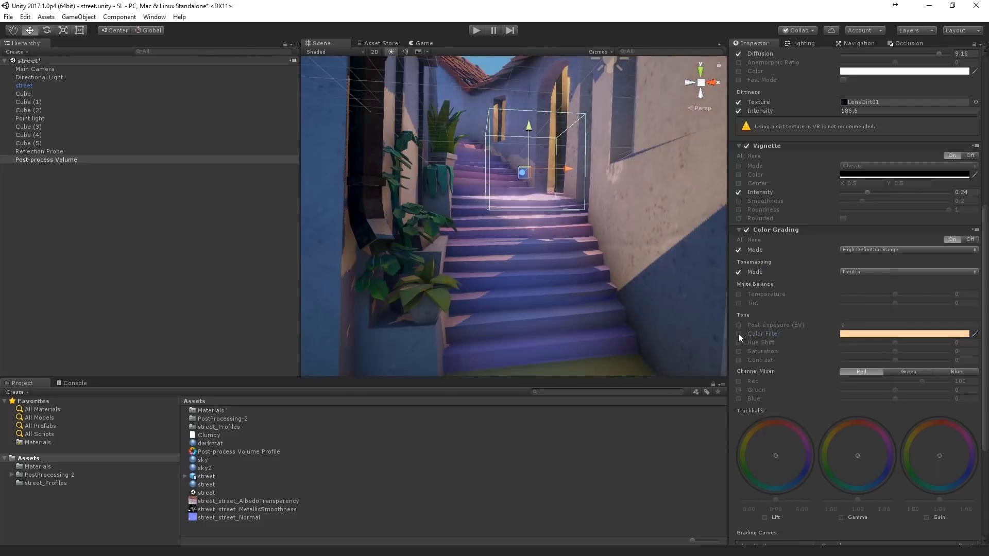
Reduce the color filter's saturation to a paler, cream-like orange tint
{"action": "left_click", "coordinate": [861, 334]}
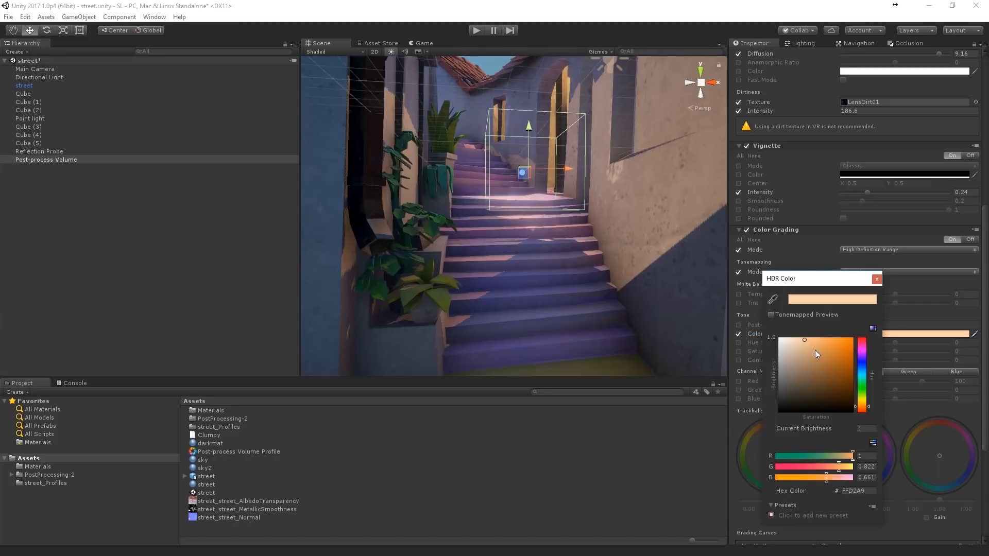
{"action": "left_click", "coordinate": [796, 338]}
{"action": "left_click", "coordinate": [876, 279]}
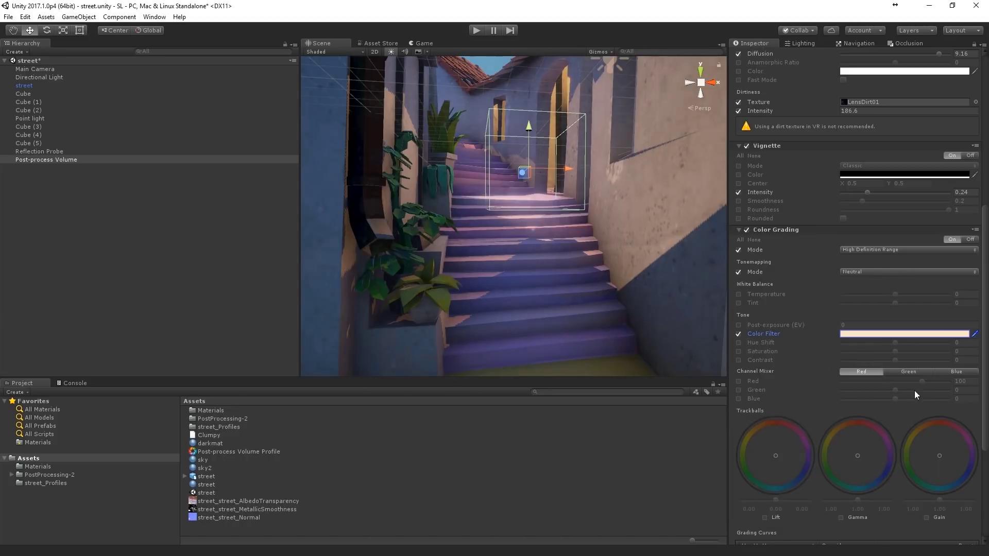
{"action": "scroll", "coordinate": [914, 391], "scroll_direction": "down", "scroll_amount": 5}
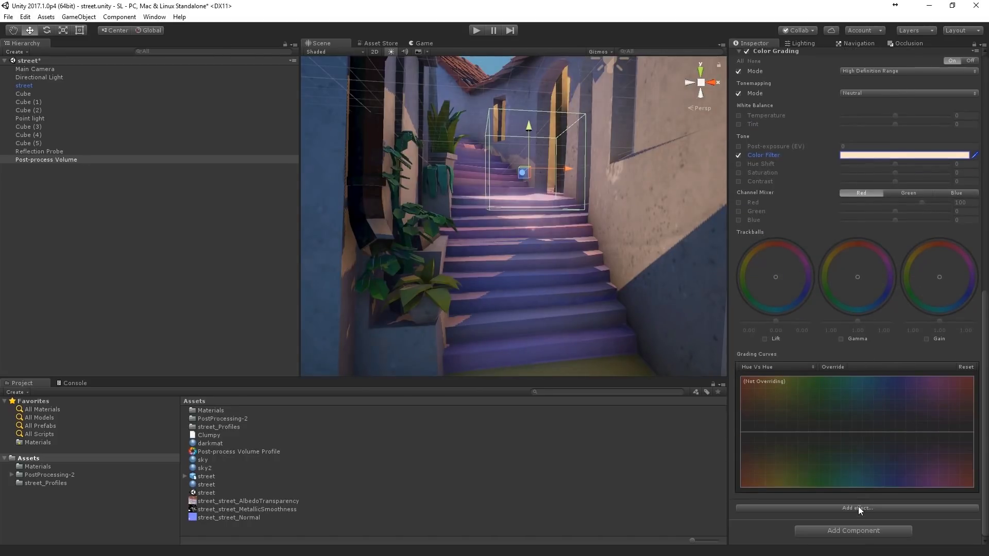
{"action": "left_click", "coordinate": [857, 508]}
{"action": "mouse_move", "coordinate": [877, 514]}
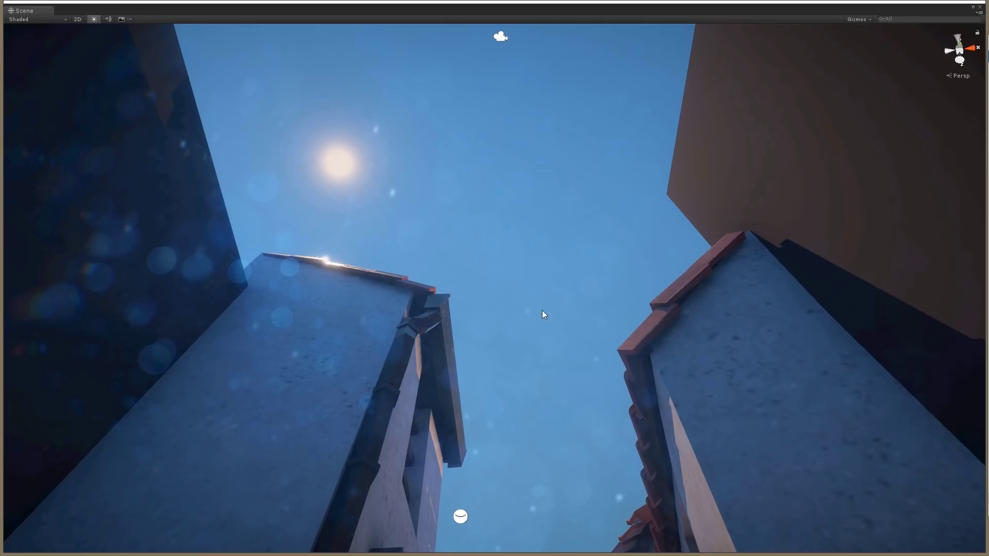
Examine the finished lighting and post-processing on the stairs, walls, roofs and sky from several viewpoints along the street
{"action": "right_click_drag", "start_coordinate": [542, 310], "coordinate": [514, 292]}
{"action": "middle_click_drag", "start_coordinate": [514, 292], "coordinate": [514, 319]}
{"action": "scroll", "coordinate": [514, 319], "scroll_direction": "up", "scroll_amount": 4}
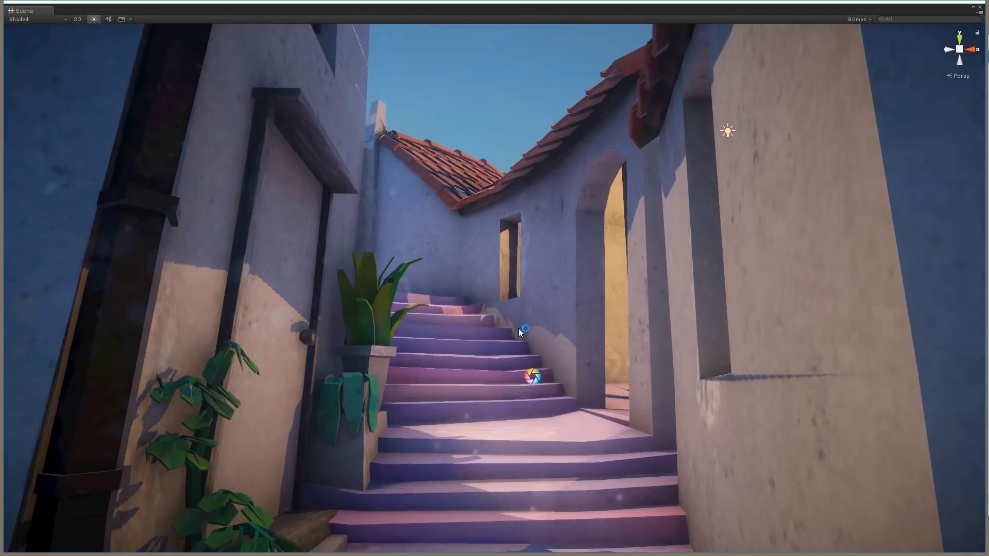
{"action": "right_click_drag", "start_coordinate": [521, 340], "coordinate": [490, 344]}
{"action": "key", "text": "w"}
{"action": "scroll", "coordinate": [548, 363], "scroll_direction": "up", "scroll_amount": 2}
{"action": "scroll", "coordinate": [551, 363], "scroll_direction": "down", "scroll_amount": 6}
{"action": "key", "text": "w"}
{"action": "middle_click_drag", "start_coordinate": [484, 346], "coordinate": [508, 346]}
{"action": "right_click_drag", "start_coordinate": [508, 346], "coordinate": [509, 329]}
{"action": "middle_click_drag", "start_coordinate": [508, 329], "coordinate": [456, 325]}
{"action": "scroll", "coordinate": [411, 328], "scroll_direction": "down", "scroll_amount": 3}
{"action": "right_click_drag", "start_coordinate": [456, 325], "coordinate": [479, 378]}
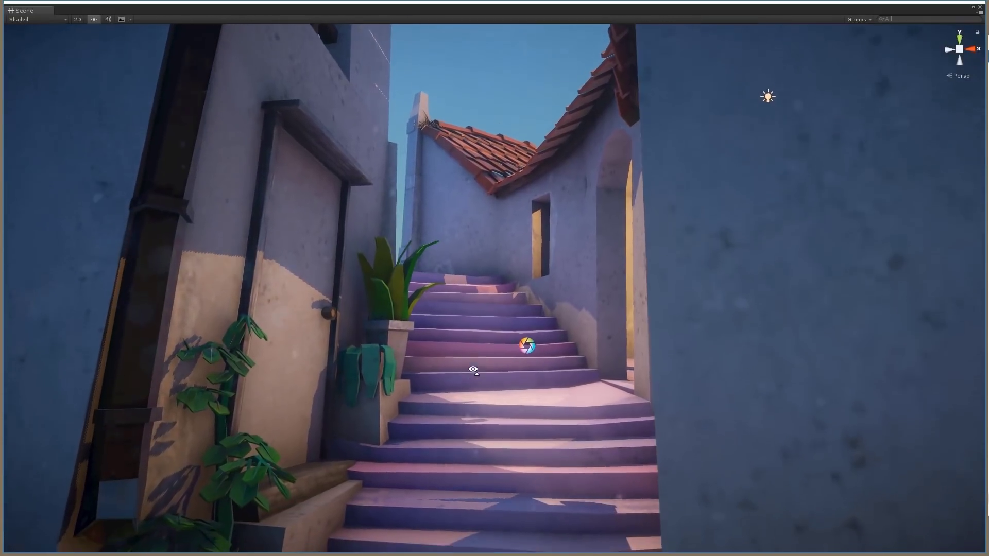
{"action": "middle_click_drag", "start_coordinate": [479, 378], "coordinate": [492, 366]}
{"action": "right_click_drag", "start_coordinate": [492, 366], "coordinate": [499, 375]}
{"action": "scroll", "coordinate": [499, 375], "scroll_direction": "down", "scroll_amount": 1}
{"action": "middle_click_drag", "start_coordinate": [499, 375], "coordinate": [478, 372]}
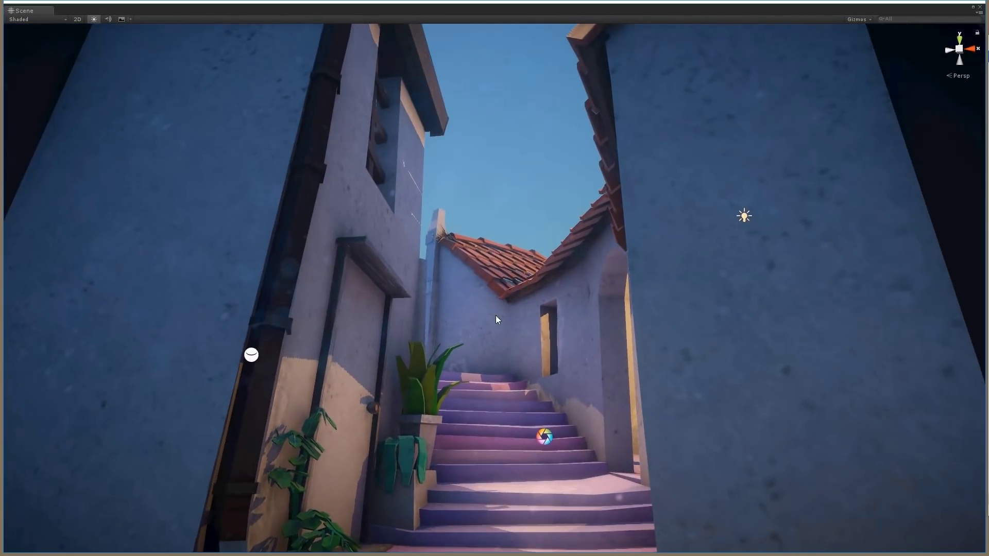